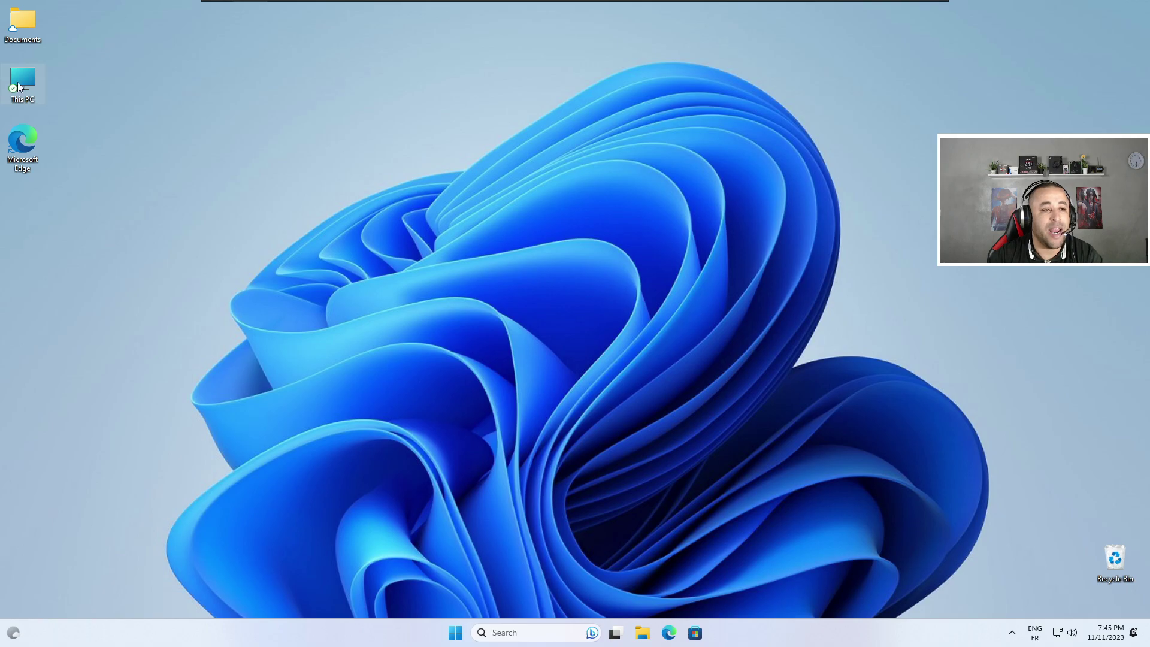
- Open the C:\Windows\SoftwareDistribution folder in a maximized File Explorer window
{"action": "key", "text": "super+e"}
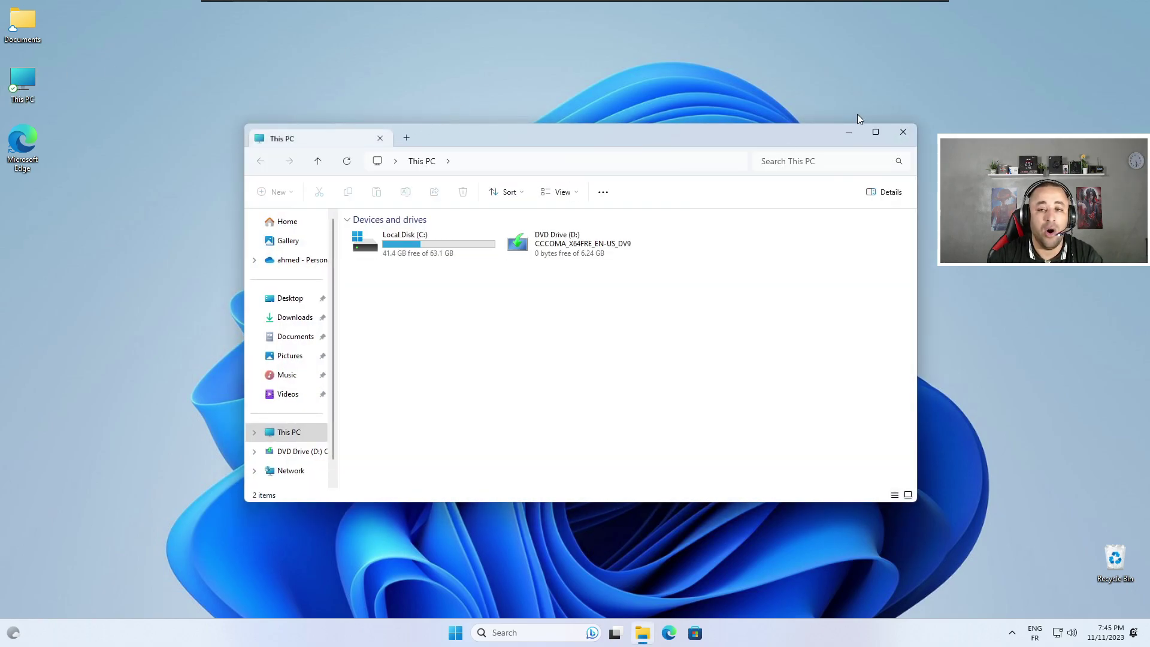
{"action": "left_click", "coordinate": [880, 132]}
{"action": "double_click", "coordinate": [172, 121]}
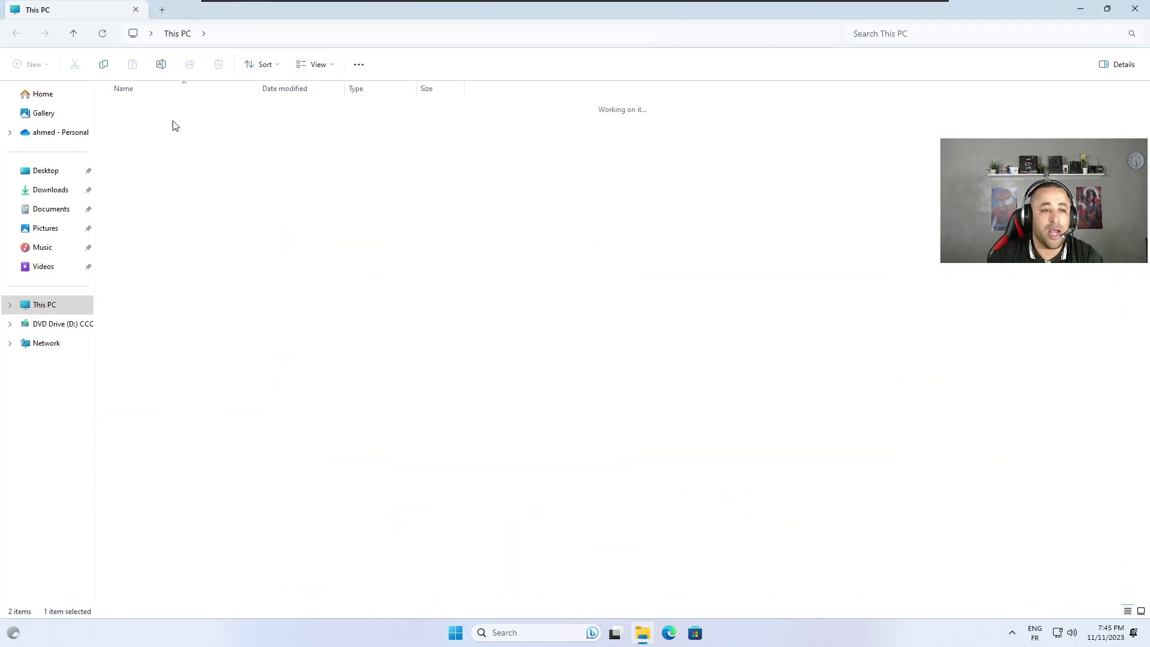
{"action": "double_click", "coordinate": [146, 186]}
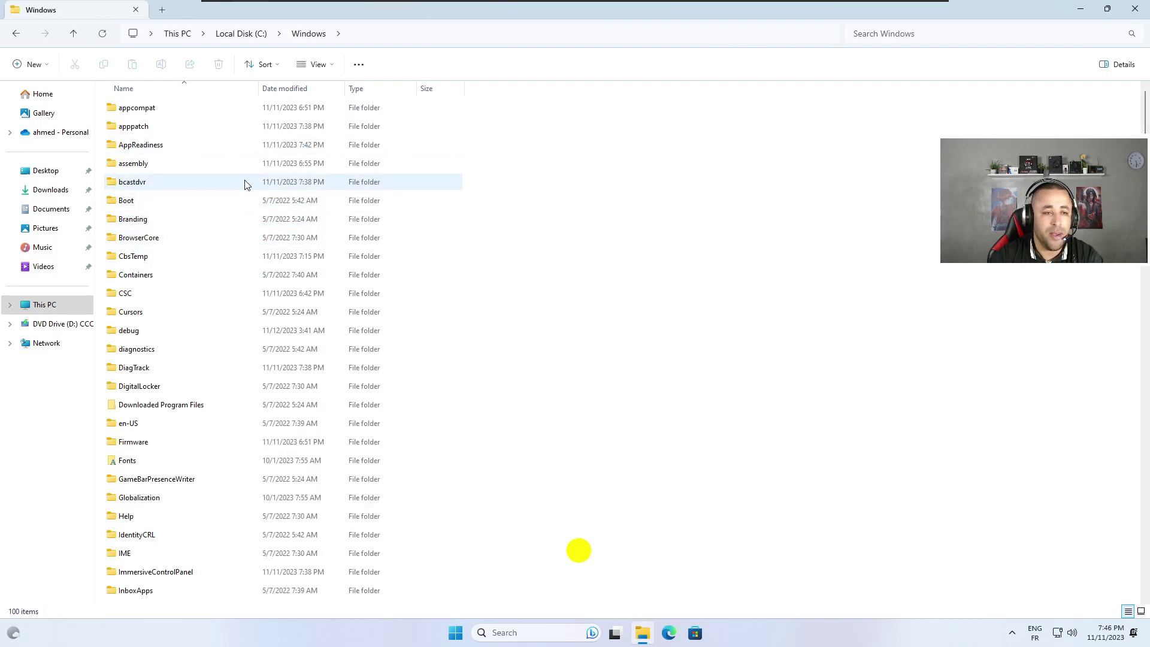
{"action": "scroll", "coordinate": [457, 367], "scroll_direction": "down", "scroll_amount": 3}
{"action": "scroll", "coordinate": [457, 367], "scroll_direction": "down", "scroll_amount": 8}
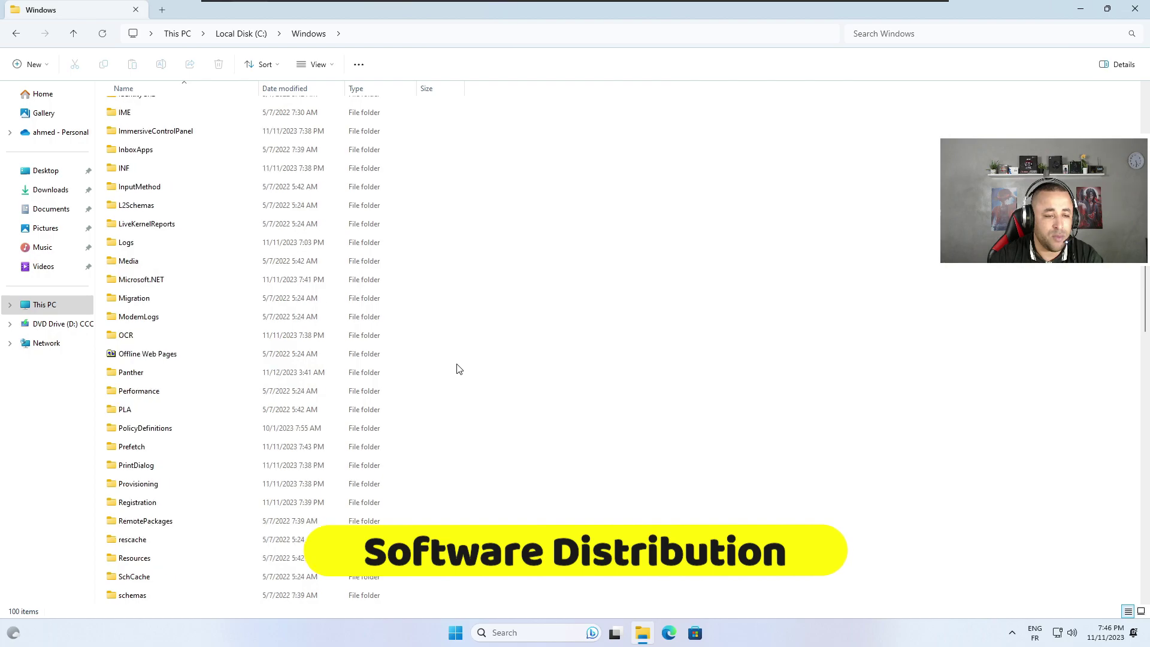
{"action": "scroll", "coordinate": [445, 400], "scroll_direction": "down", "scroll_amount": 5}
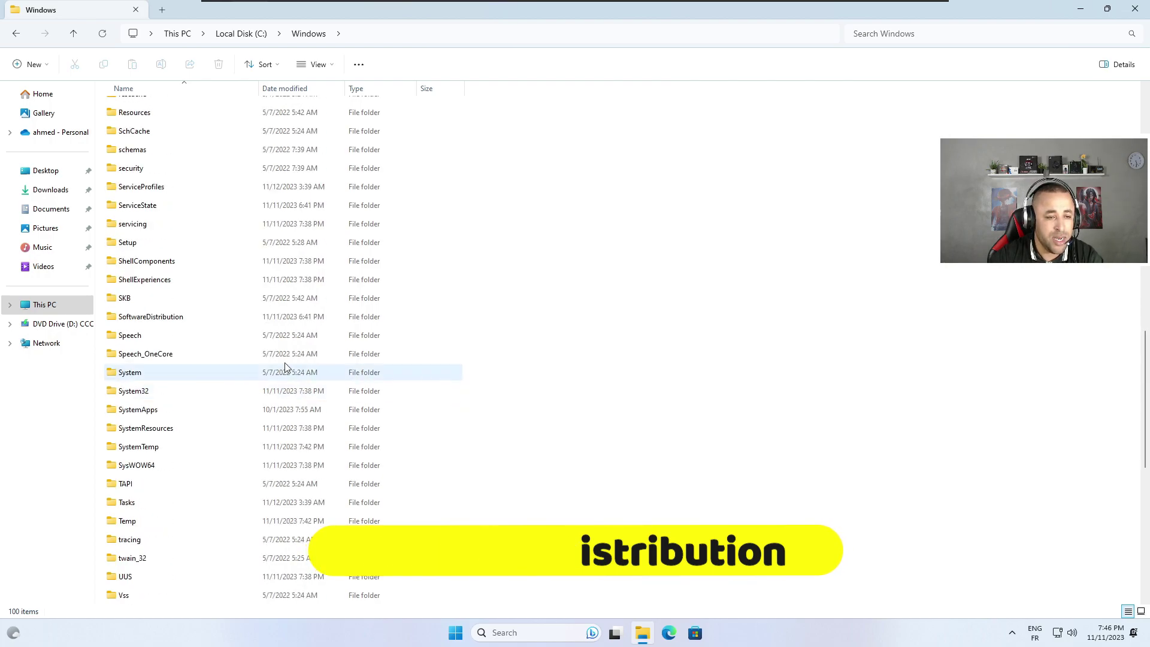
{"action": "double_click", "coordinate": [169, 323]}
- Delete all contents of the SoftwareDistribution folder, skipping every file and folder that is in use
{"action": "left_click_drag", "start_coordinate": [214, 315], "coordinate": [143, 102]}
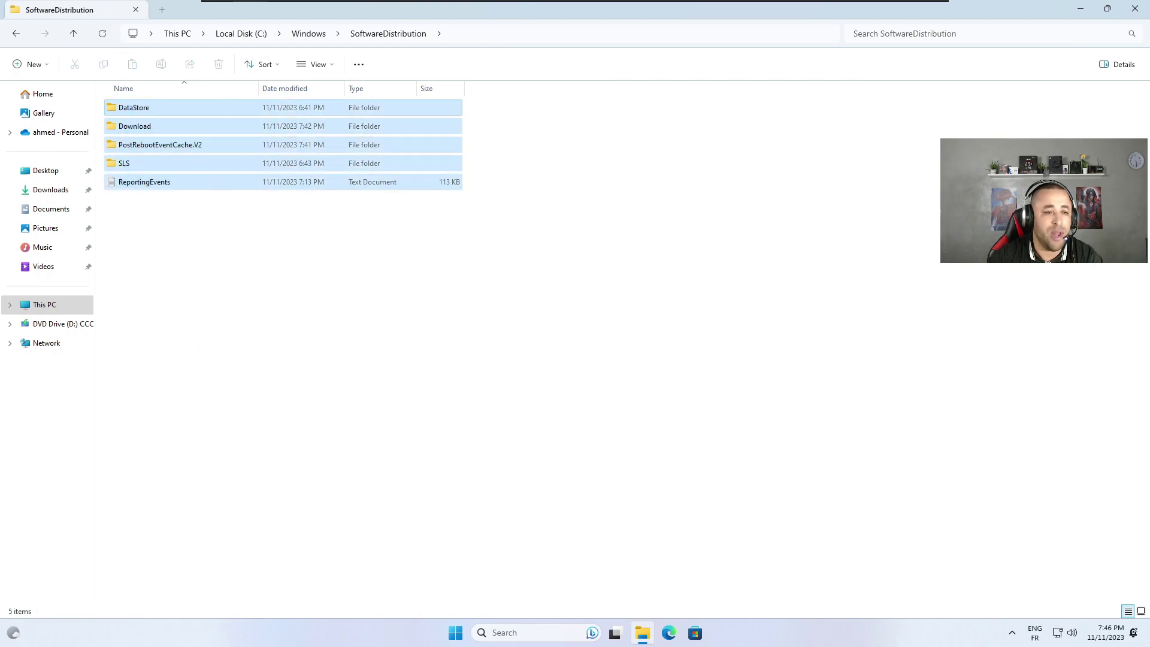
{"action": "right_click", "coordinate": [192, 146]}
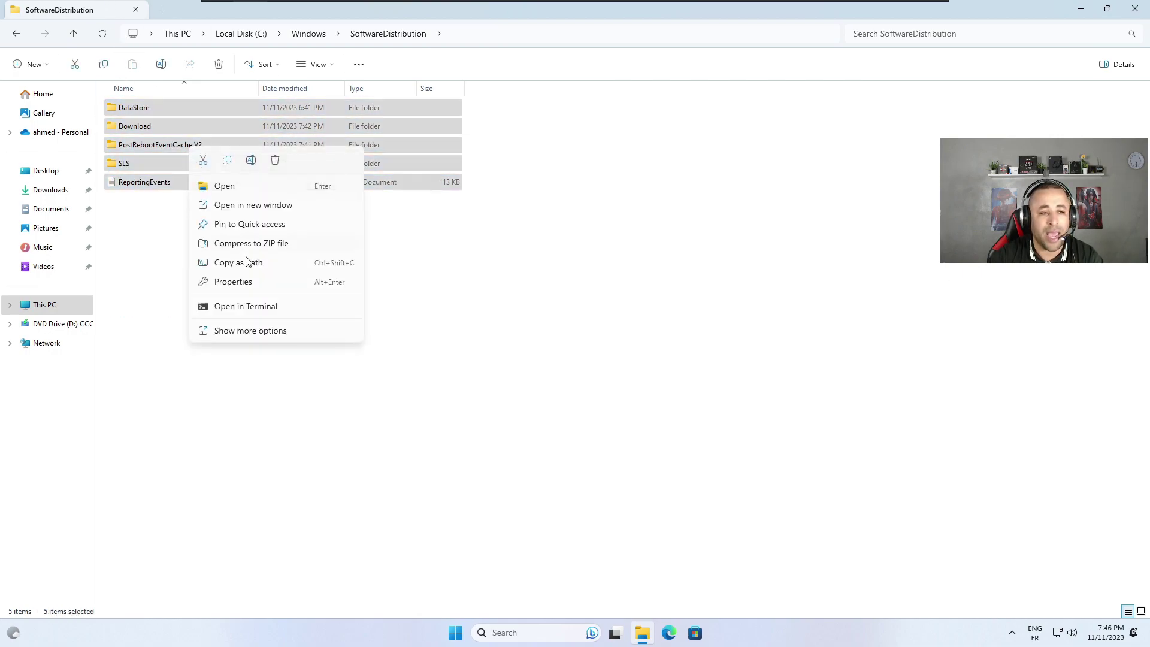
{"action": "left_click", "coordinate": [275, 159]}
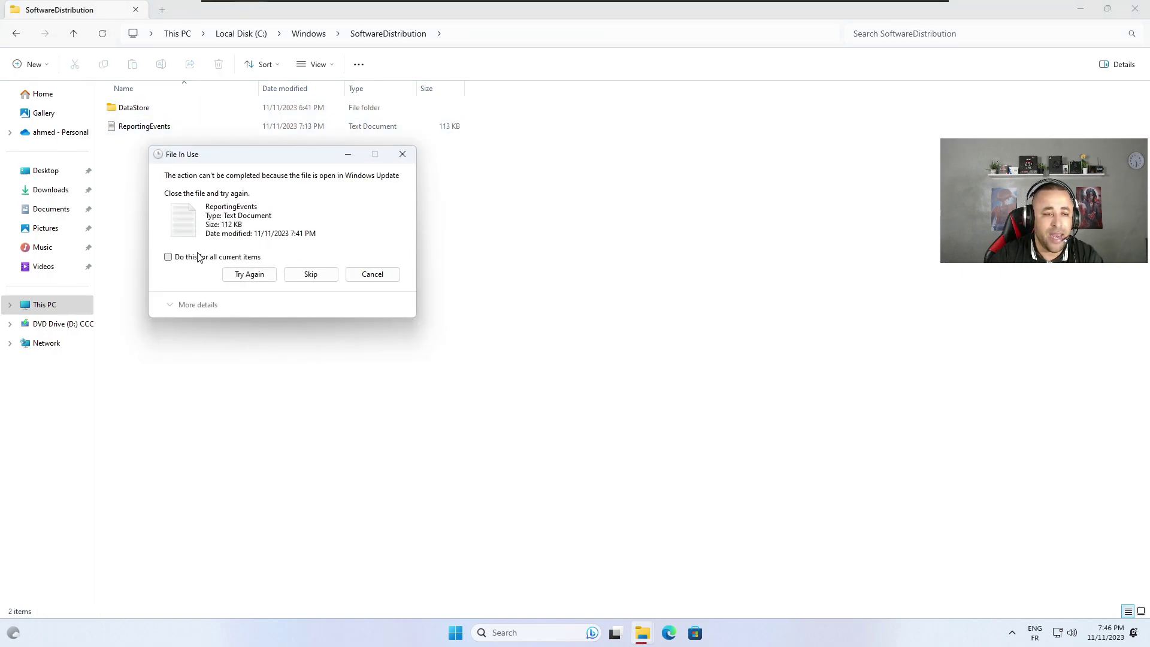
{"action": "left_click", "coordinate": [264, 276]}
{"action": "left_click", "coordinate": [168, 259]}
{"action": "left_click", "coordinate": [305, 276]}
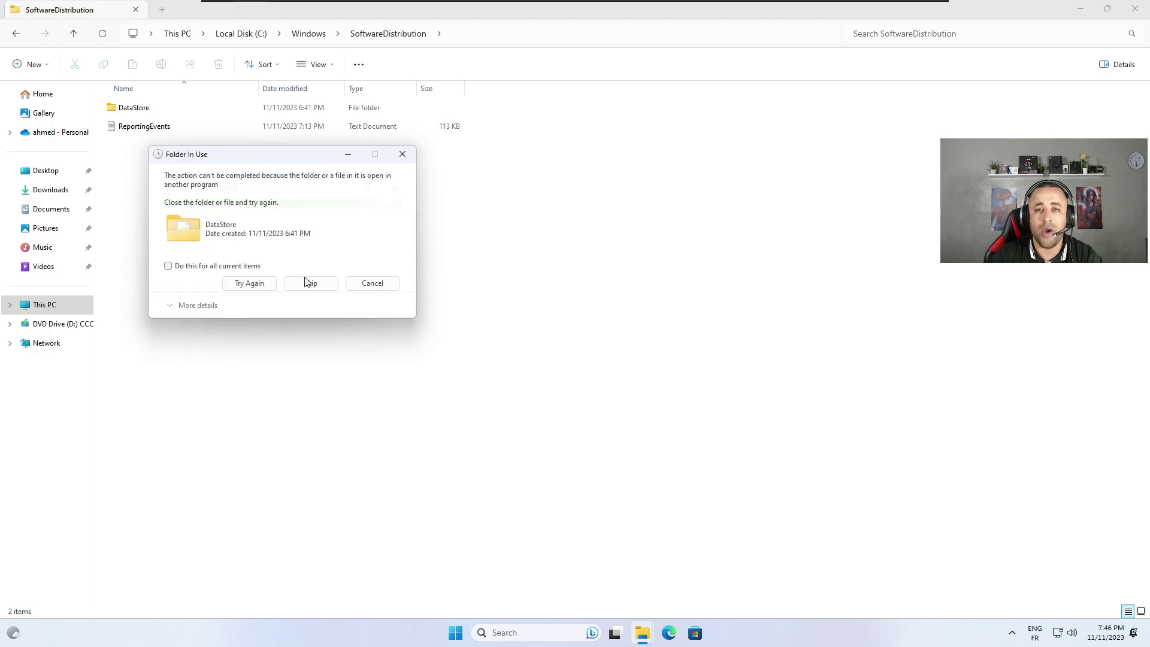
{"action": "left_click", "coordinate": [174, 265]}
{"action": "left_click", "coordinate": [310, 282]}
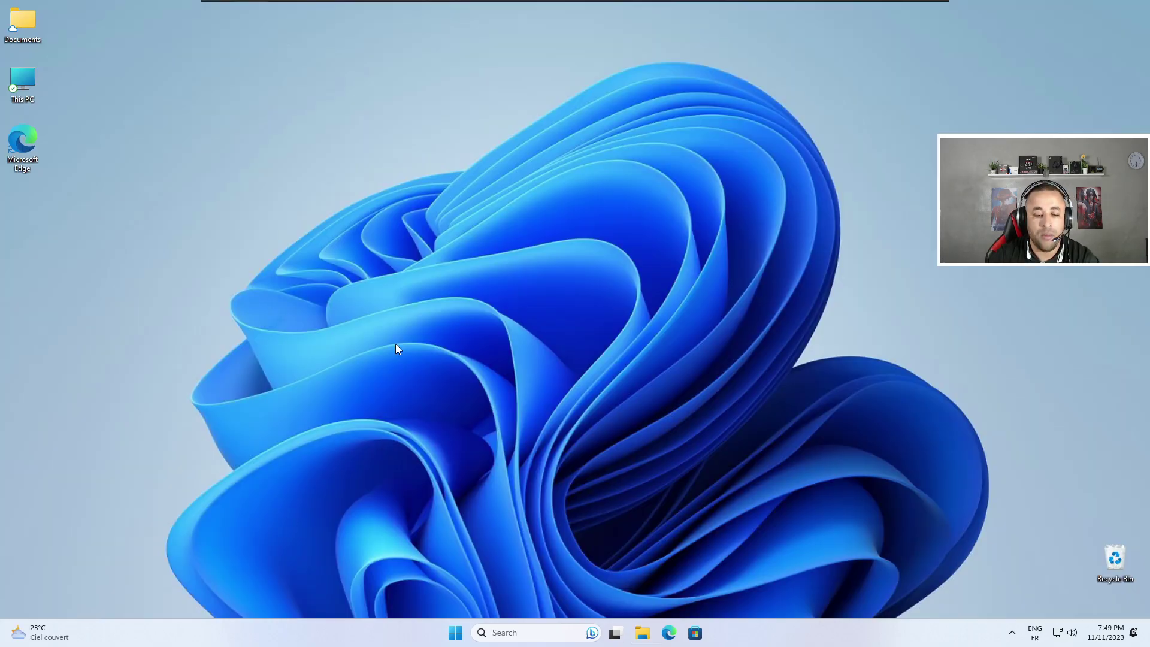
- Search for CMD, run Command Prompt as administrator and maximize its window
{"action": "left_click", "coordinate": [530, 632]}
{"action": "type", "text": "C"}
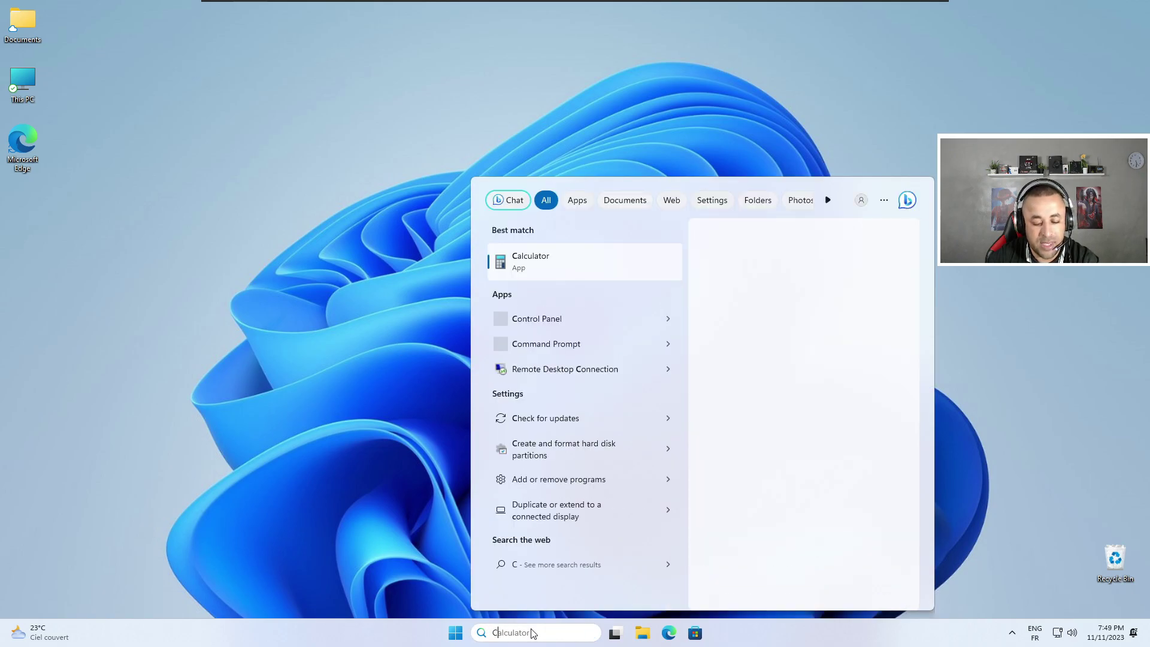
{"action": "type", "text": "MD"}
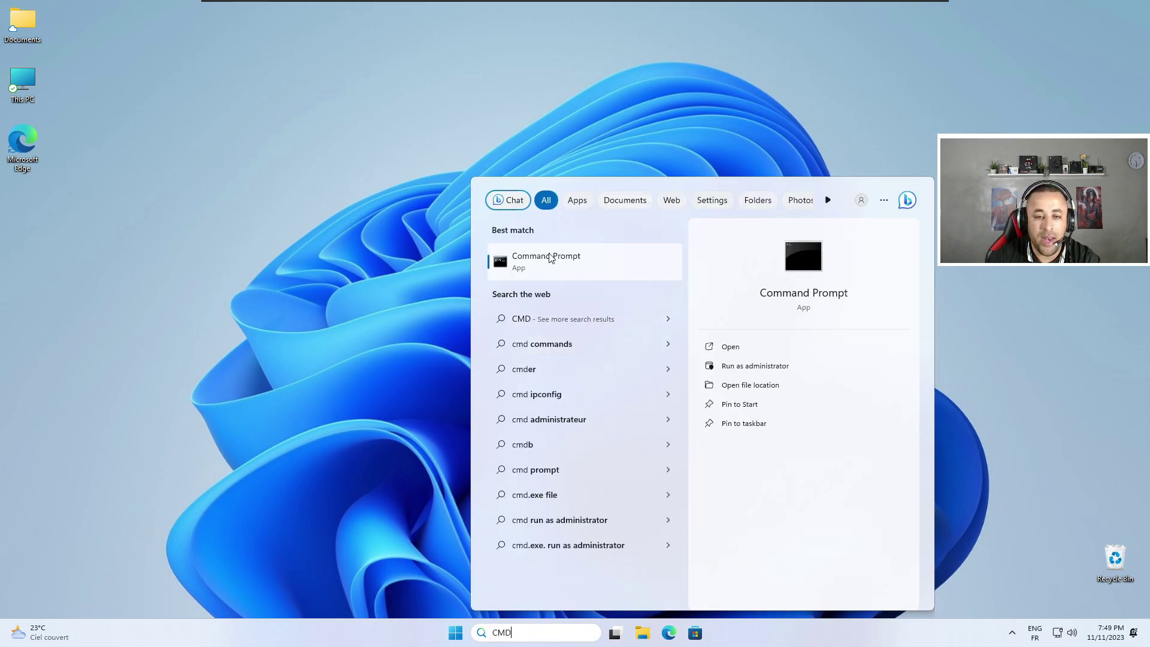
{"action": "right_click", "coordinate": [561, 263]}
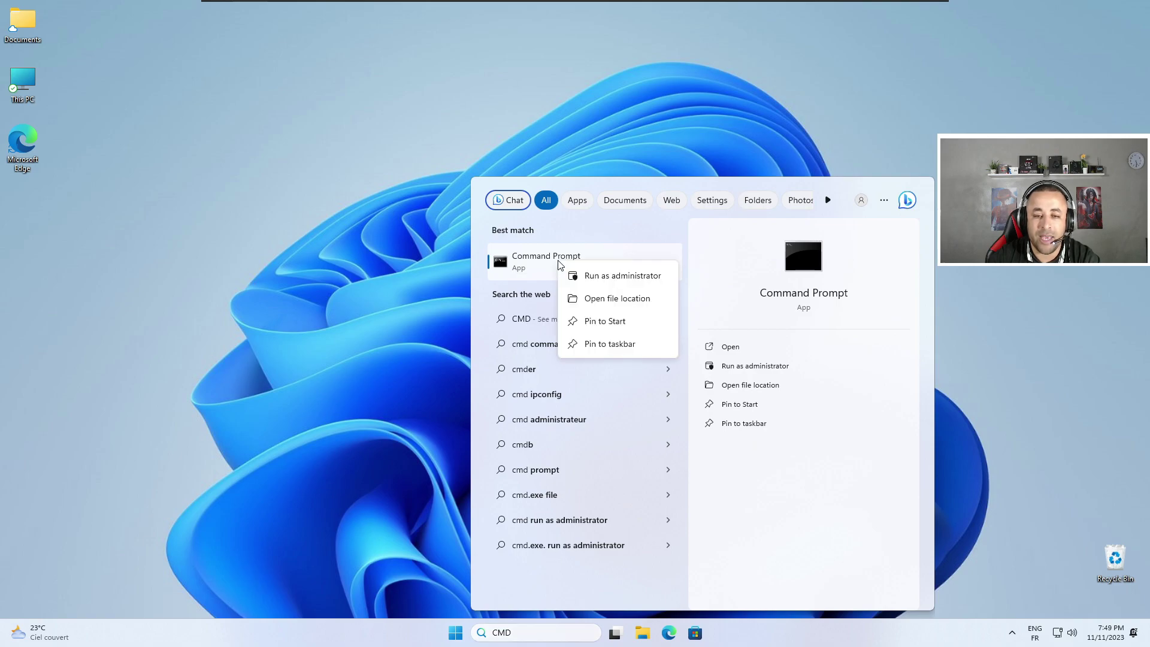
{"action": "left_click", "coordinate": [616, 276]}
{"action": "left_click", "coordinate": [553, 412]}
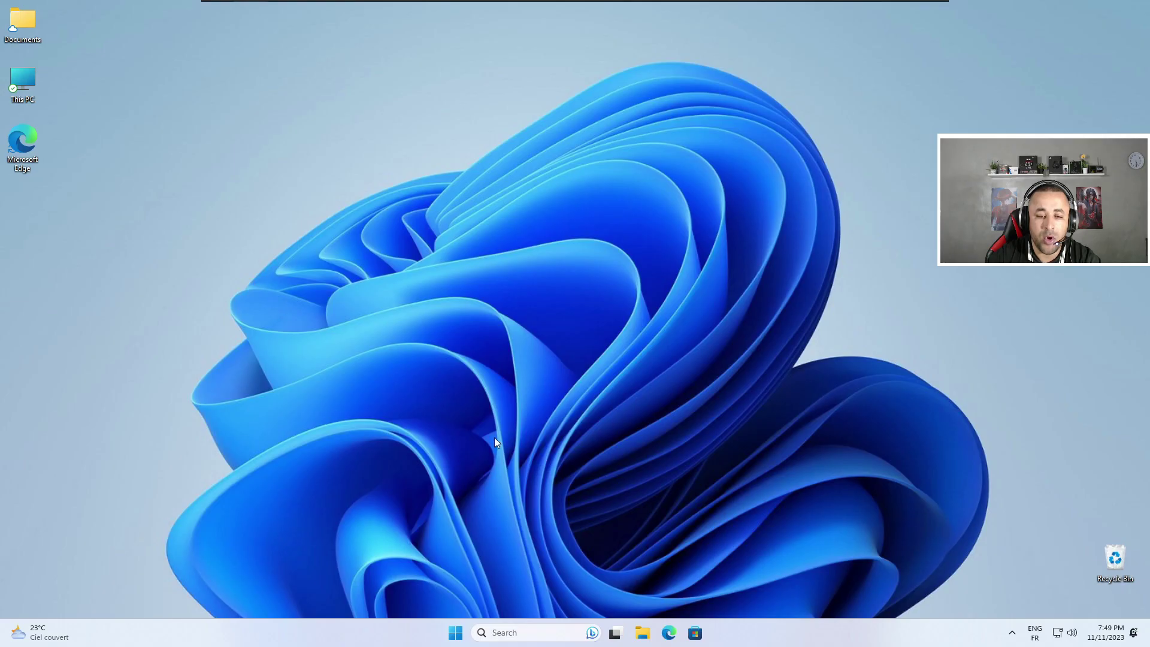
{"action": "left_click", "coordinate": [646, 104]}
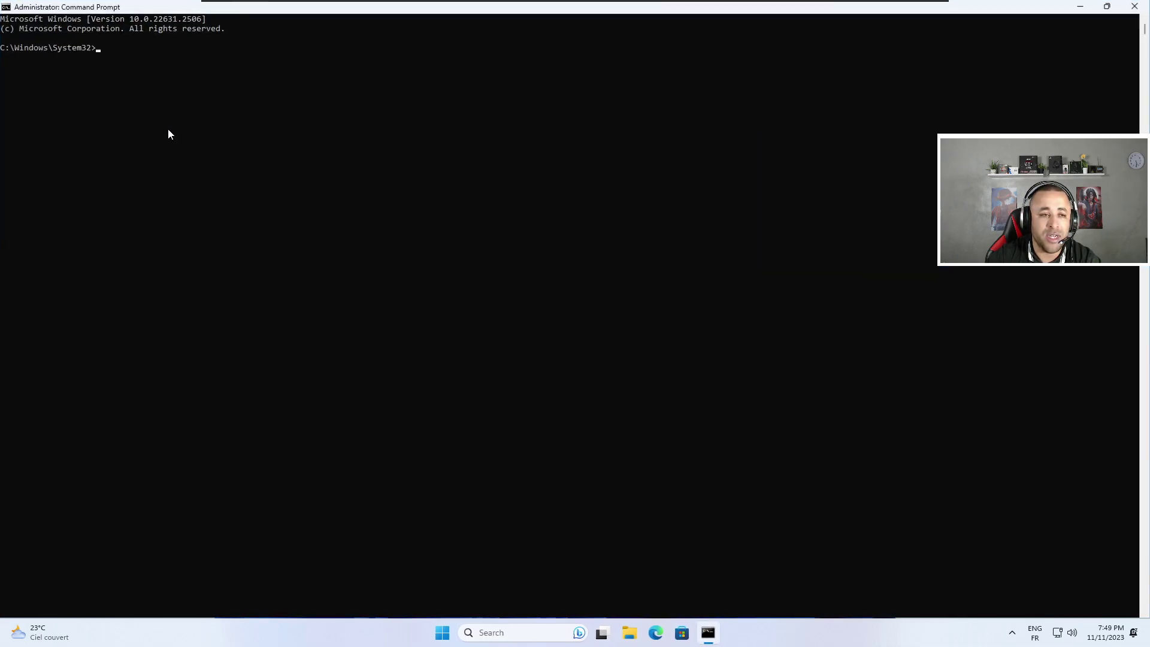
- Check the Windows image for corruption with DISM /Online /Cleanup-Image /CheckHealth
{"action": "type", "text": "DISM /Online /Cleanup-Image /CheckHealth"}
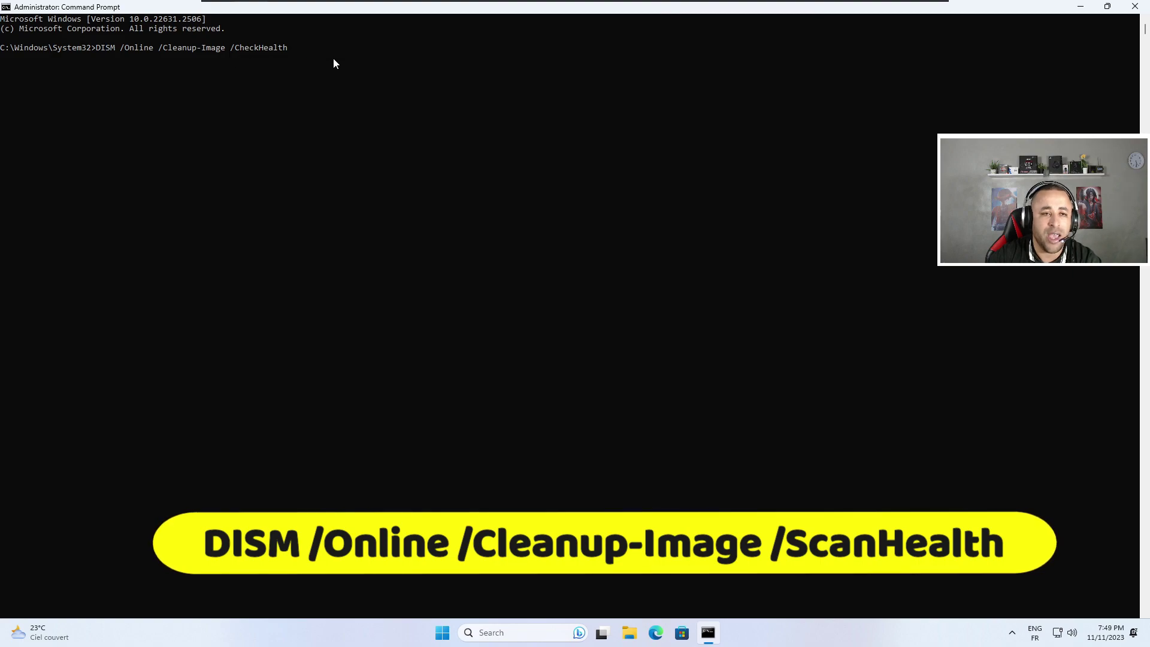
{"action": "key", "text": "Return"}
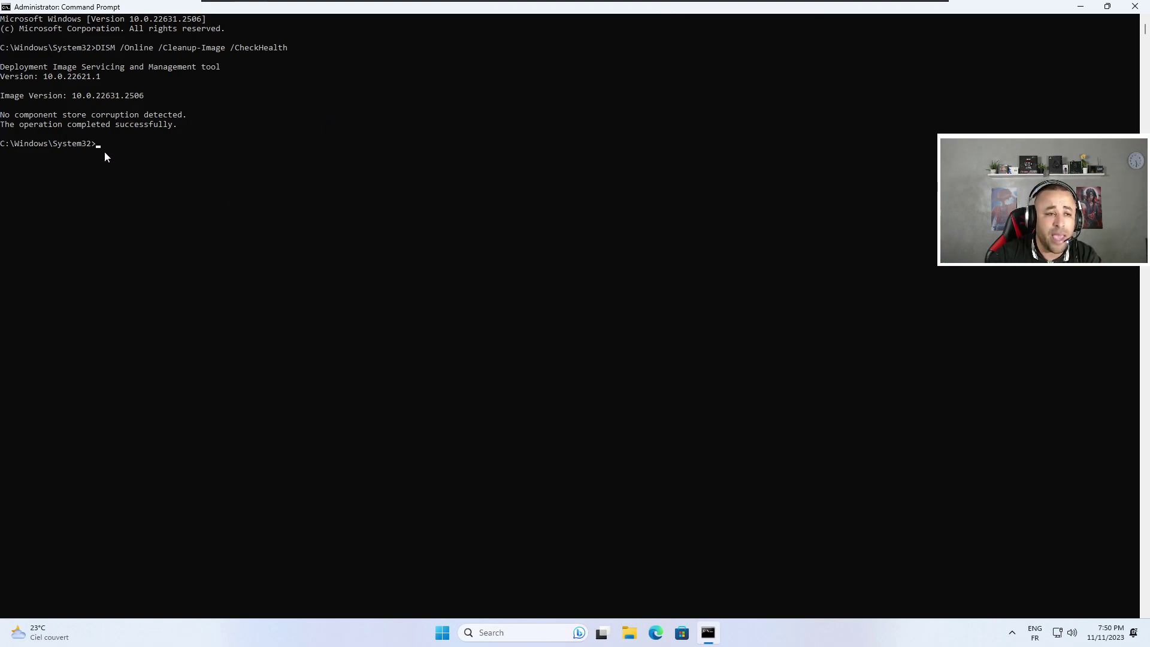
- Start a system file scan with sfc /scannow and minimize the Command Prompt window
{"action": "type", "text": "fc"}
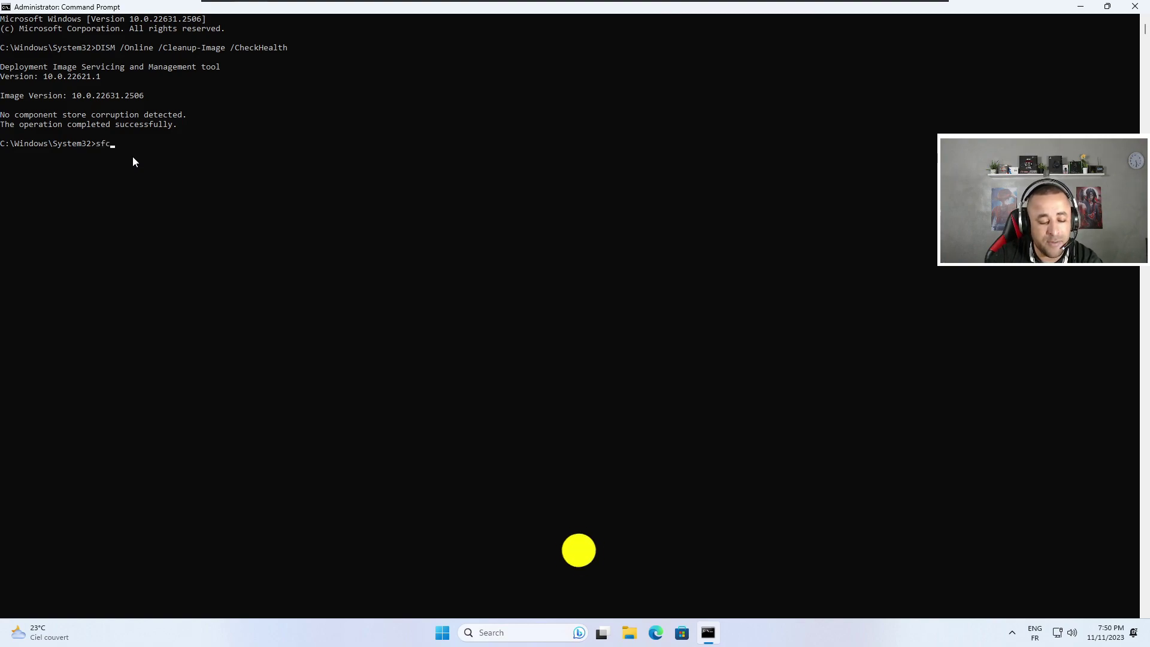
{"action": "type", "text": " /sc"}
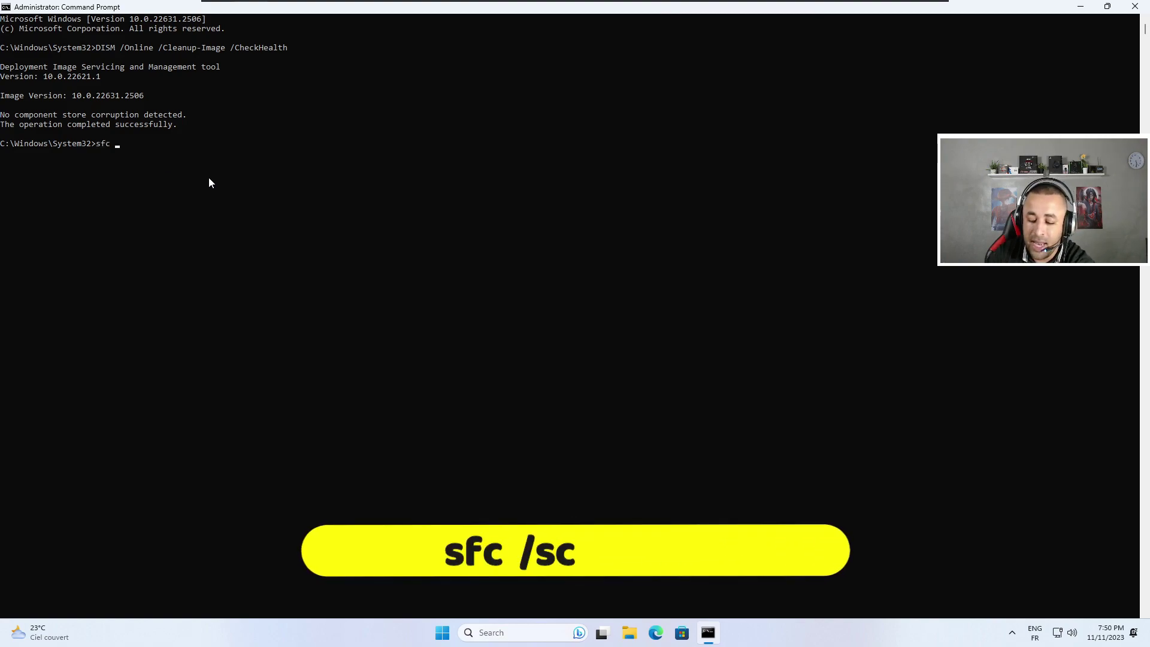
{"action": "type", "text": "annow"}
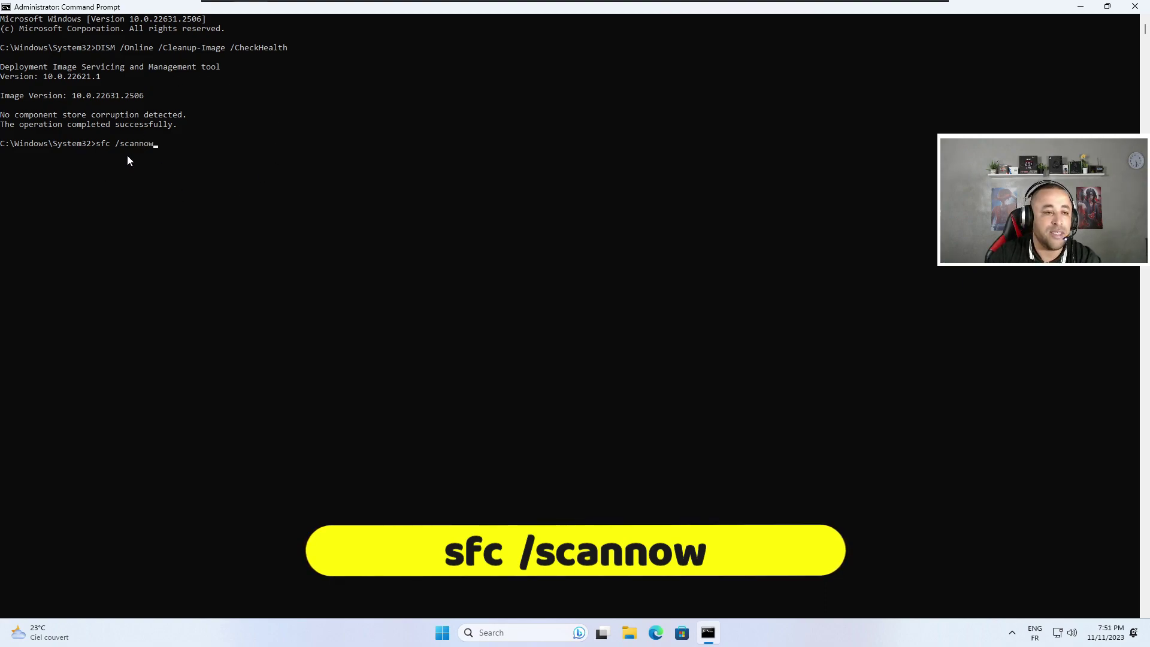
{"action": "key", "text": "Return"}
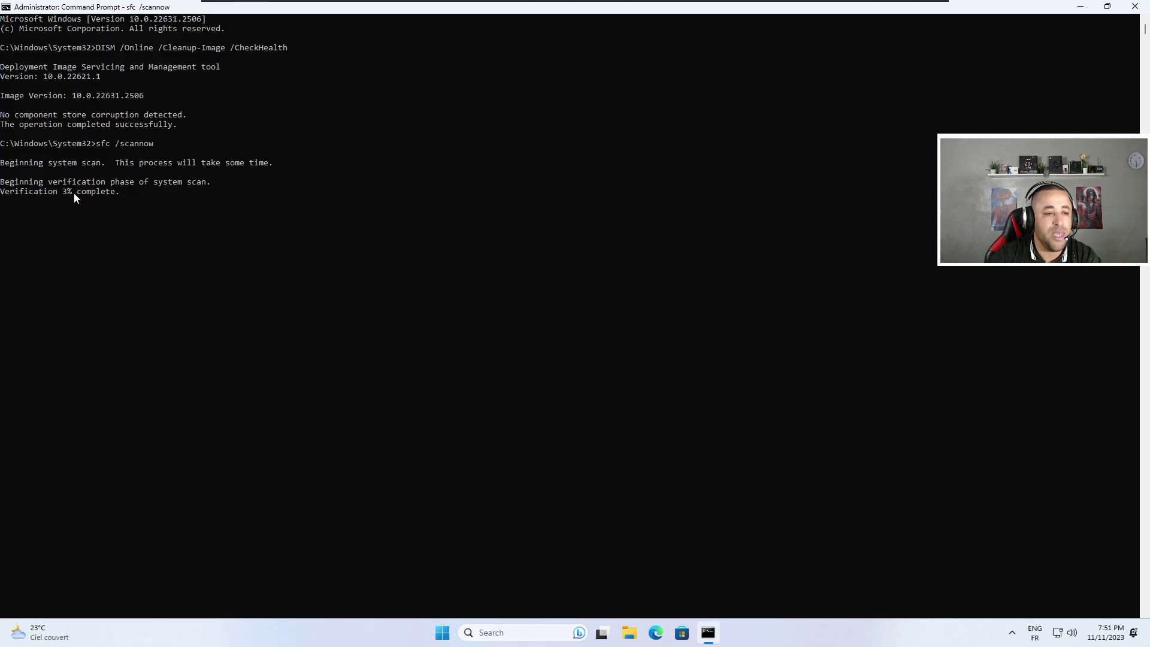
{"action": "left_click", "coordinate": [1081, 7]}
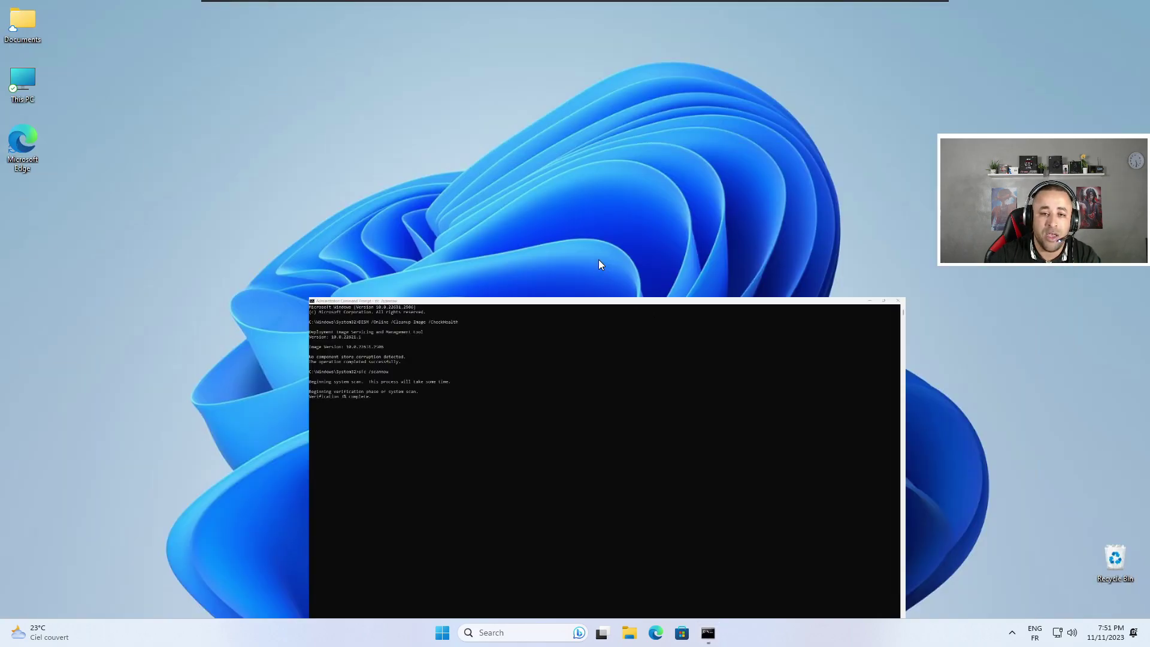
{"action": "right_click", "coordinate": [509, 196]}
{"action": "left_click", "coordinate": [522, 208]}
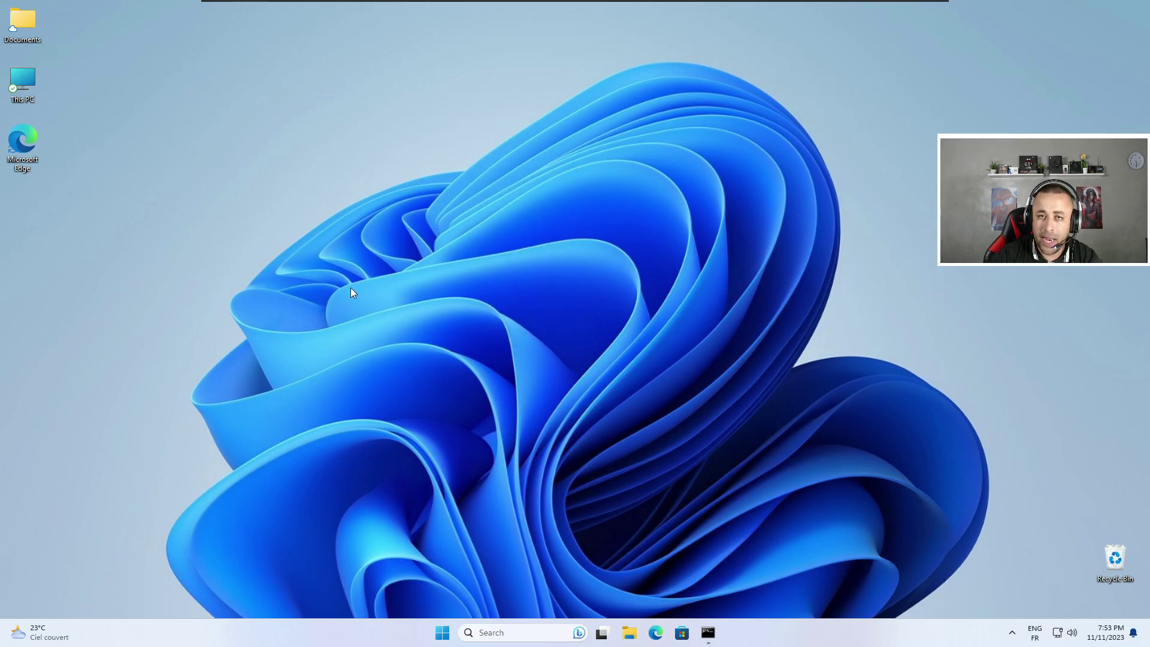
- Examine the CPU and memory usage graphs in Task Manager, and close it
{"action": "right_click", "coordinate": [772, 635]}
{"action": "left_click", "coordinate": [814, 584]}
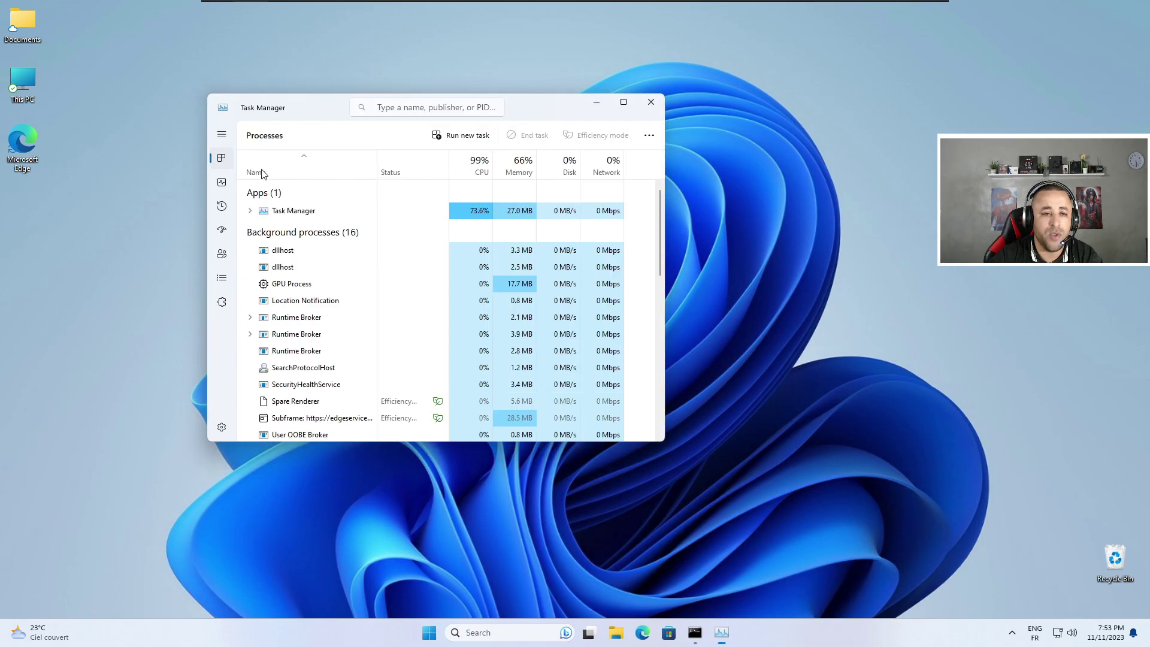
{"action": "left_click", "coordinate": [221, 181]}
{"action": "left_click", "coordinate": [320, 179]}
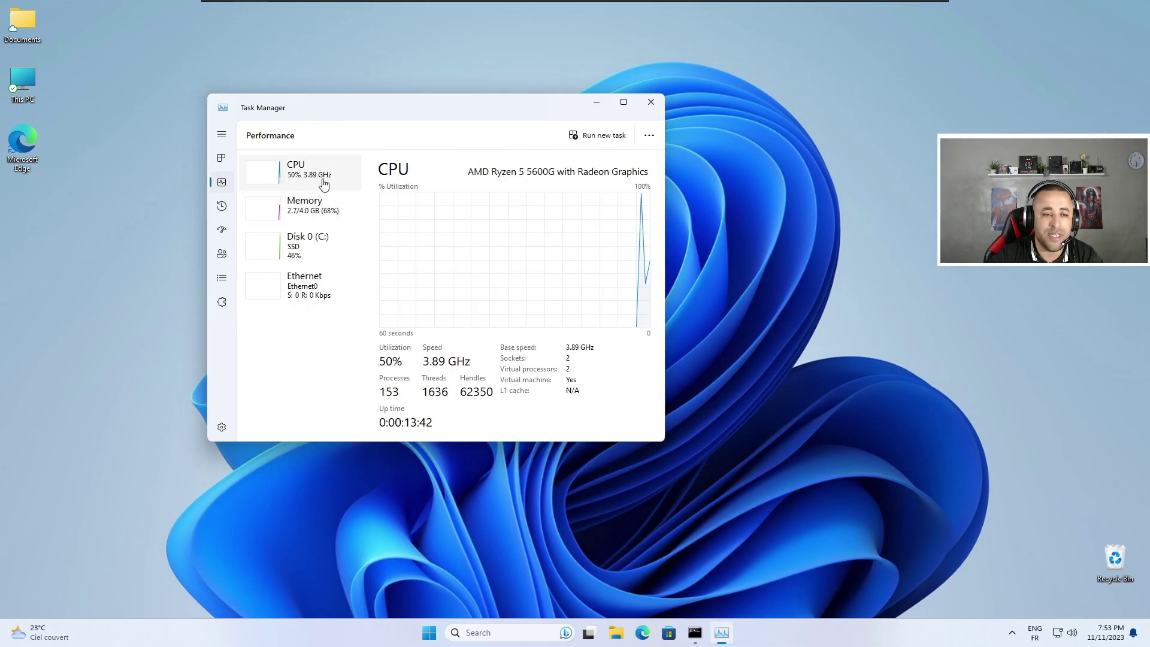
{"action": "left_click", "coordinate": [328, 209]}
{"action": "left_click", "coordinate": [305, 177]}
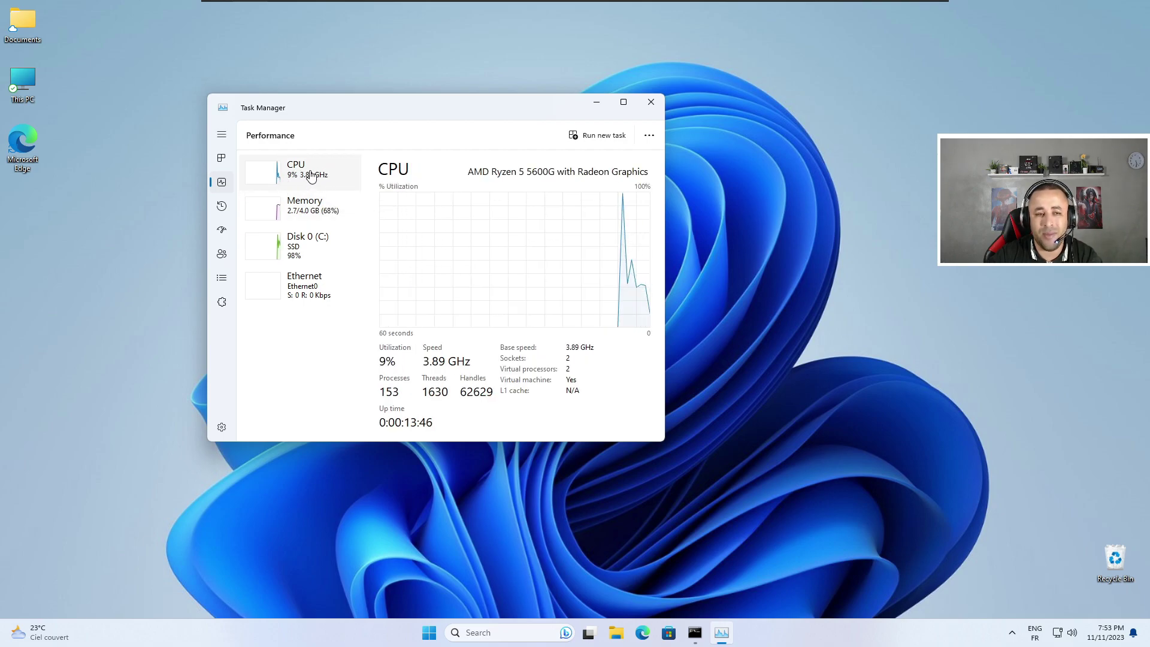
{"action": "left_click", "coordinate": [326, 216]}
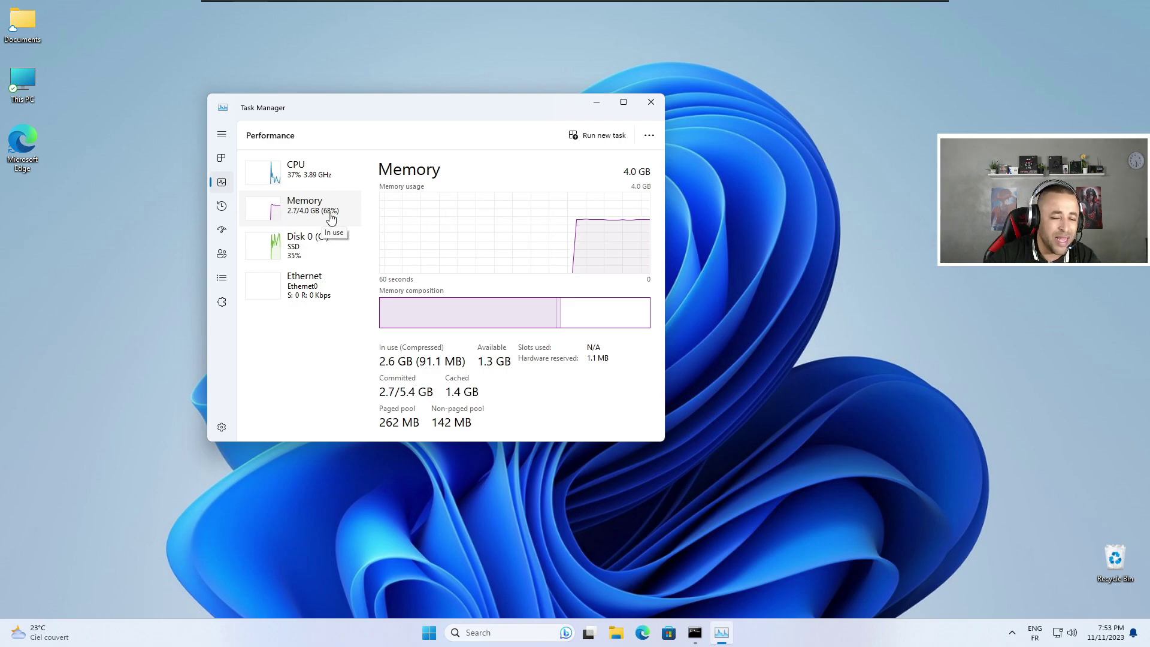
{"action": "left_click", "coordinate": [303, 170]}
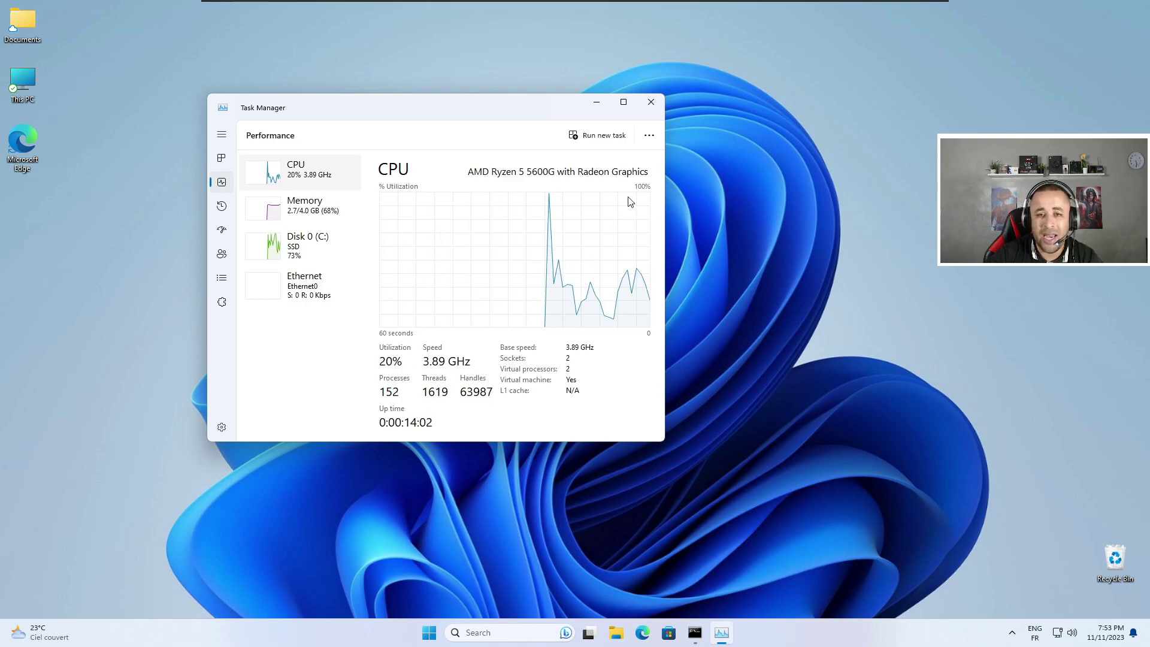
{"action": "left_click", "coordinate": [651, 102]}
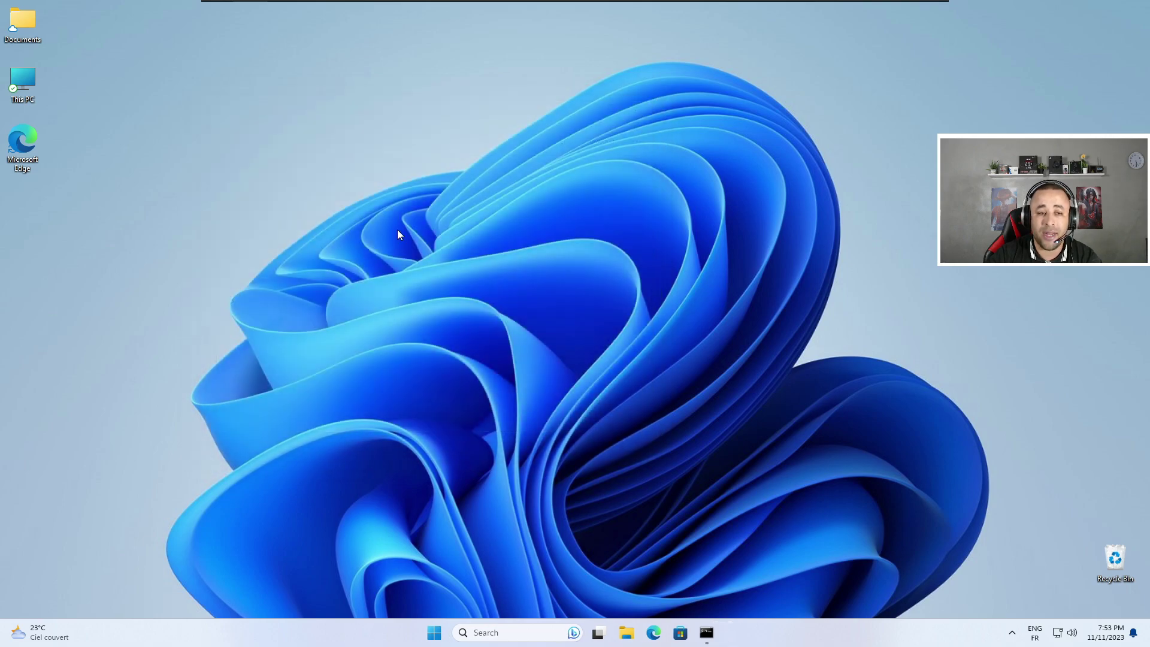
{"action": "right_click", "coordinate": [426, 251]}
{"action": "left_click", "coordinate": [473, 300]}
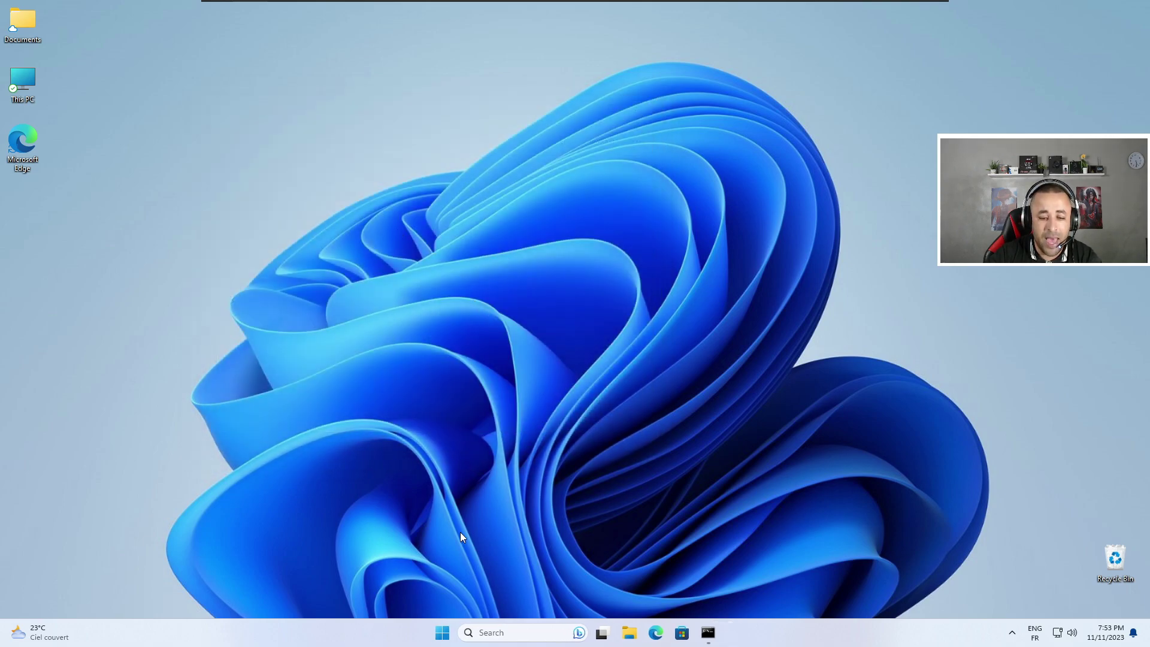
- Open the Local Group Policy Editor full screen and widen its policy tree to show the full folder names
{"action": "left_click", "coordinate": [479, 632]}
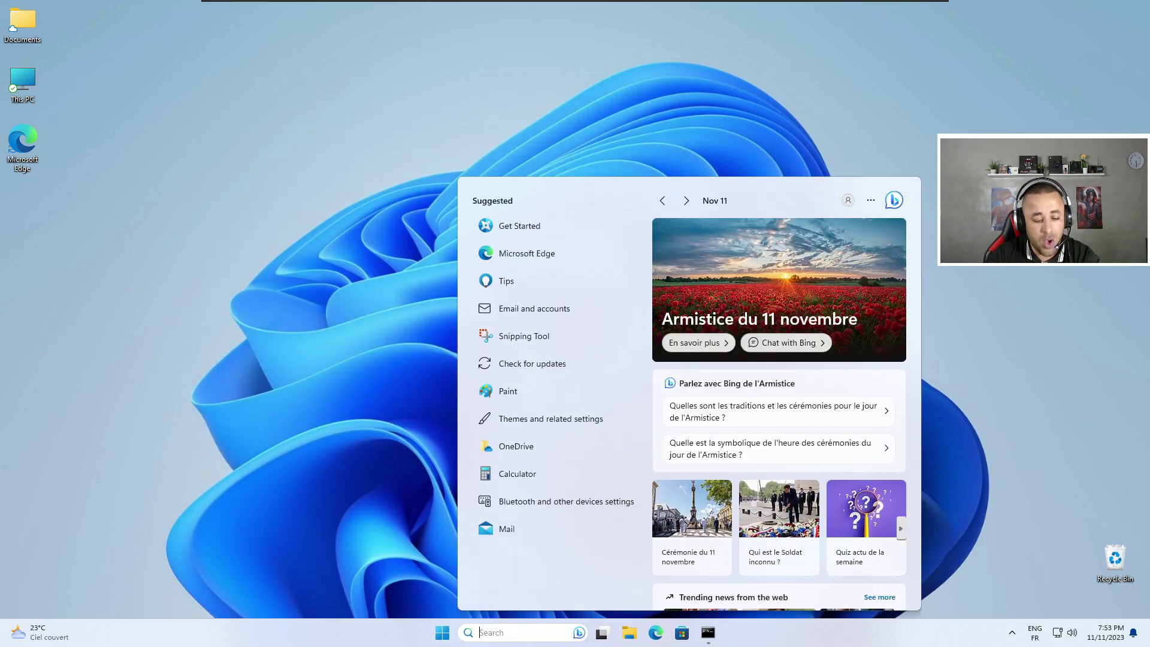
{"action": "type", "text": "gped"}
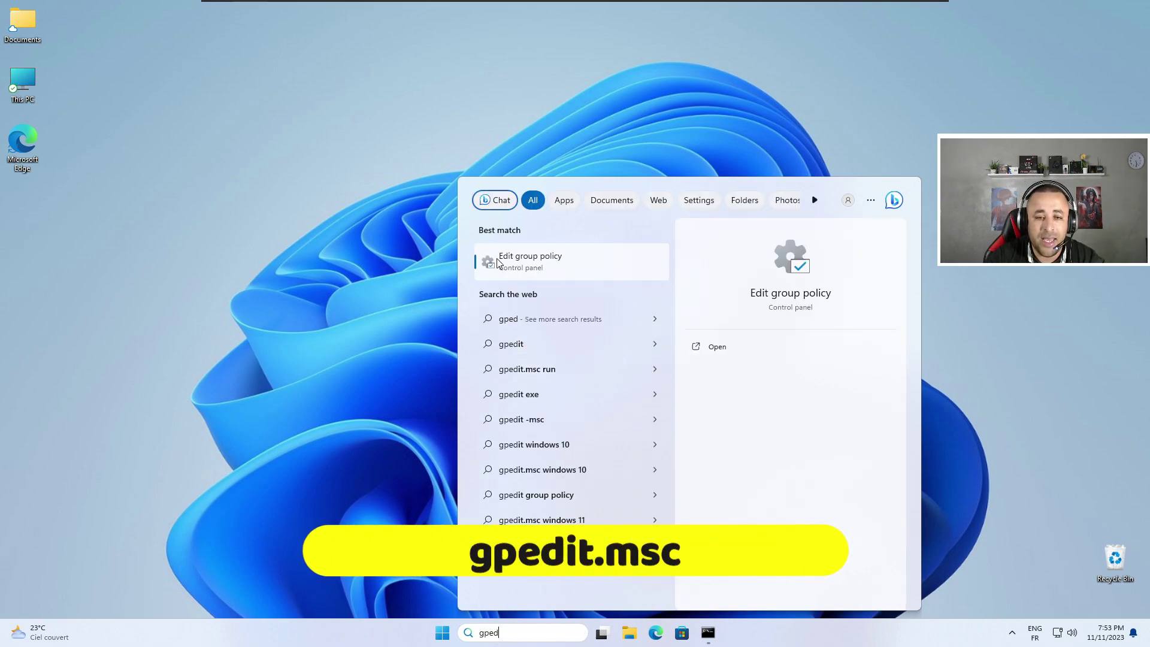
{"action": "left_click", "coordinate": [526, 263]}
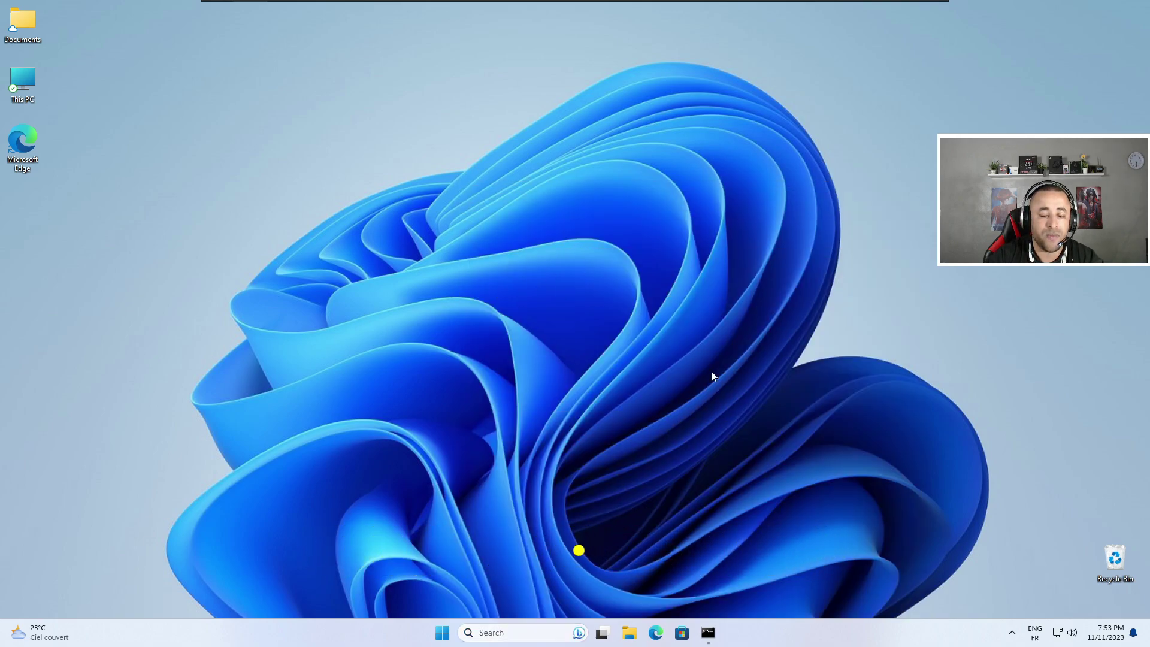
{"action": "left_click", "coordinate": [506, 101]}
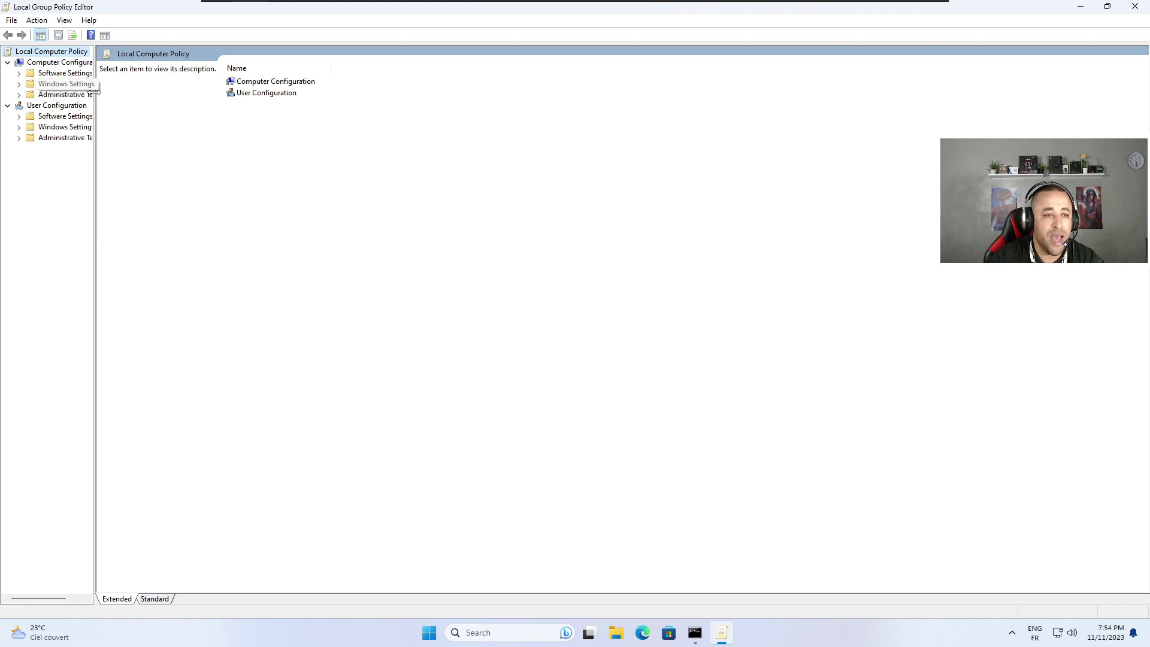
{"action": "left_click_drag", "start_coordinate": [95, 90], "coordinate": [212, 92]}
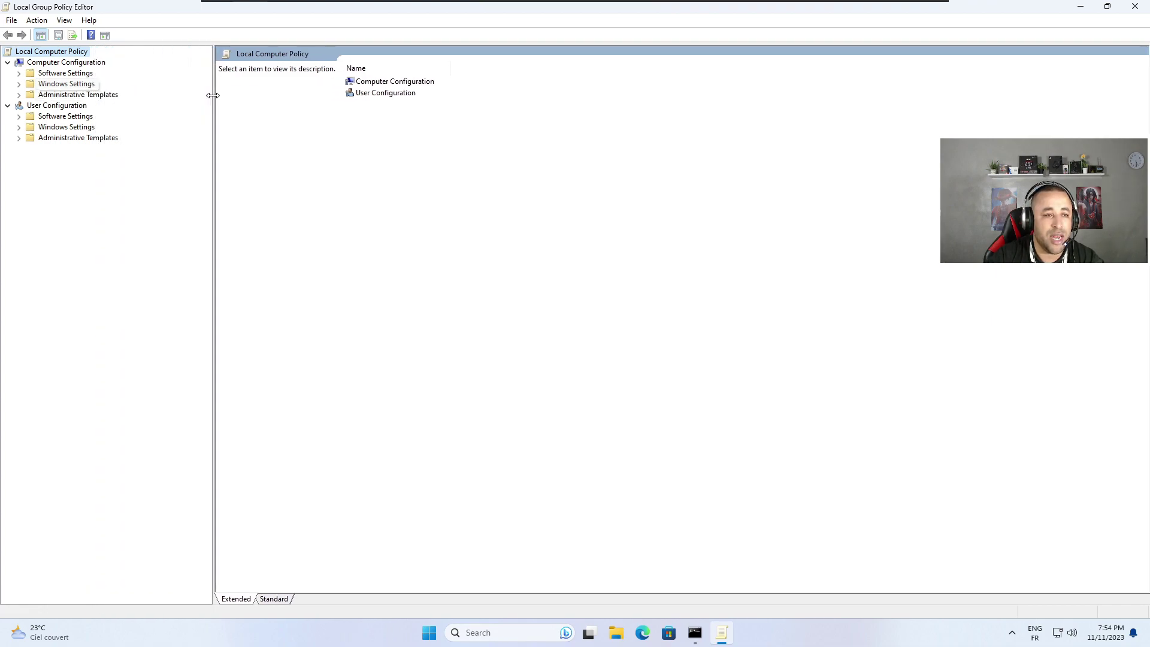
- Show the App Privacy policies under Computer Configuration > Administrative Templates > Windows Components
{"action": "left_click", "coordinate": [51, 63]}
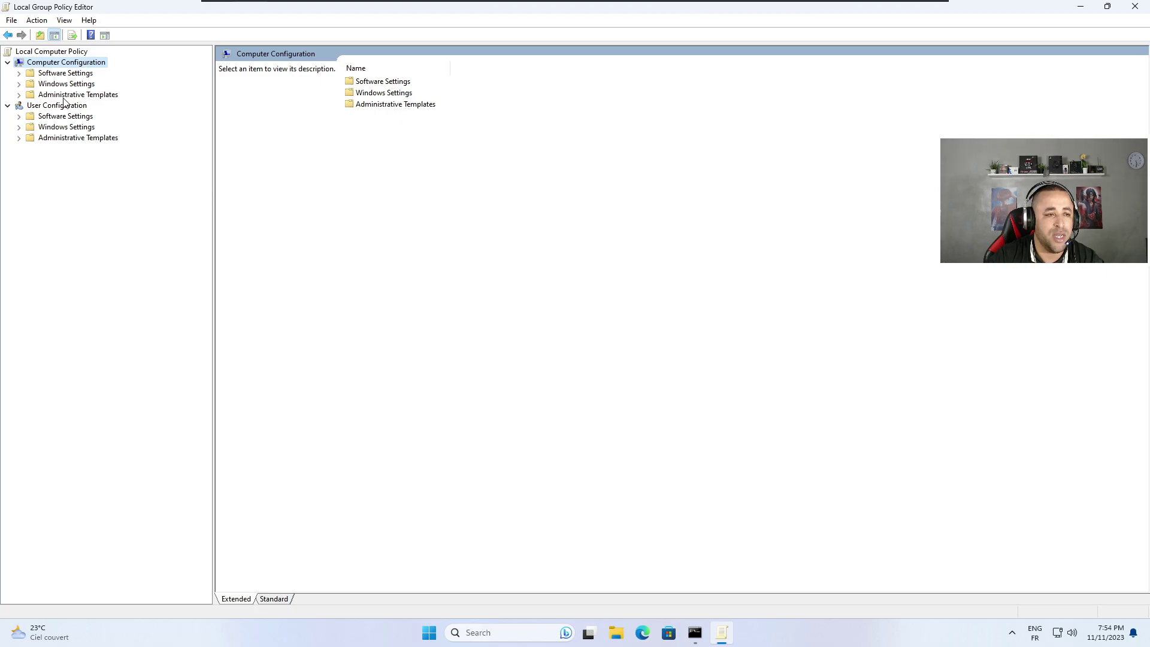
{"action": "left_click", "coordinate": [85, 95]}
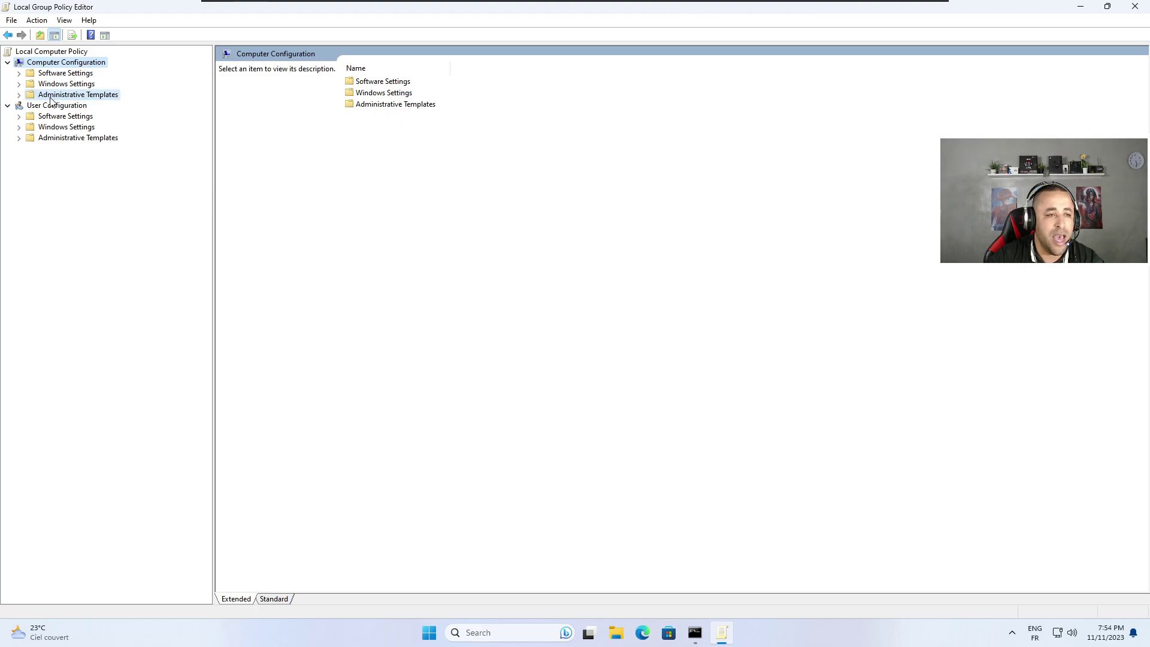
{"action": "left_click", "coordinate": [18, 95]}
{"action": "left_click", "coordinate": [90, 182]}
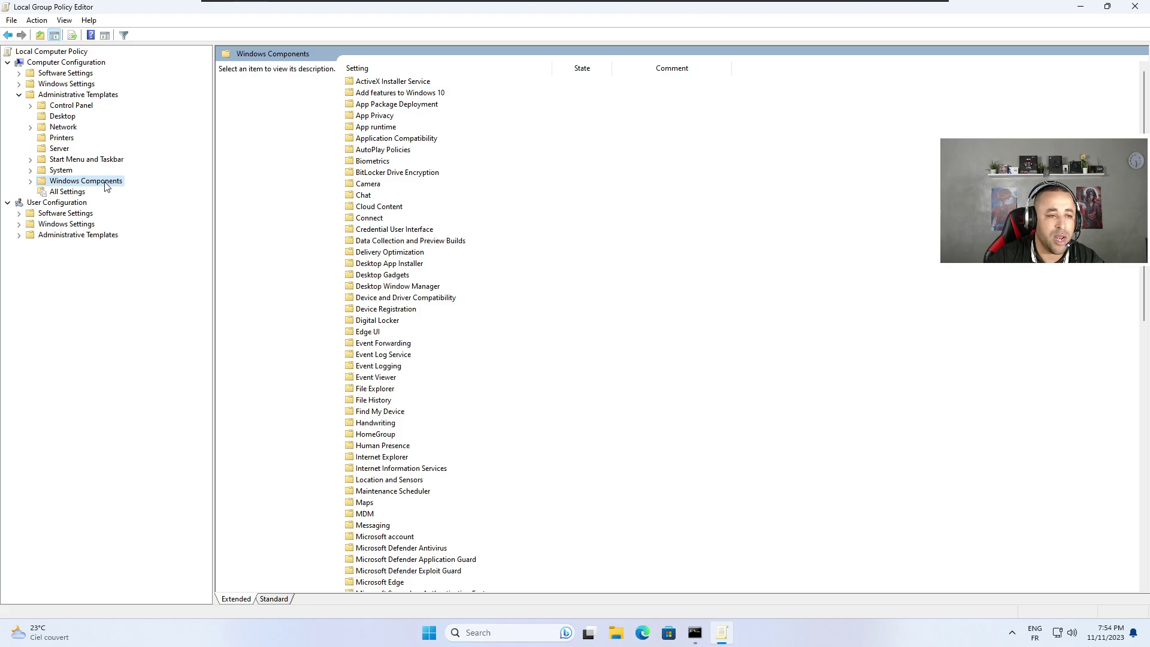
{"action": "left_click", "coordinate": [29, 182]}
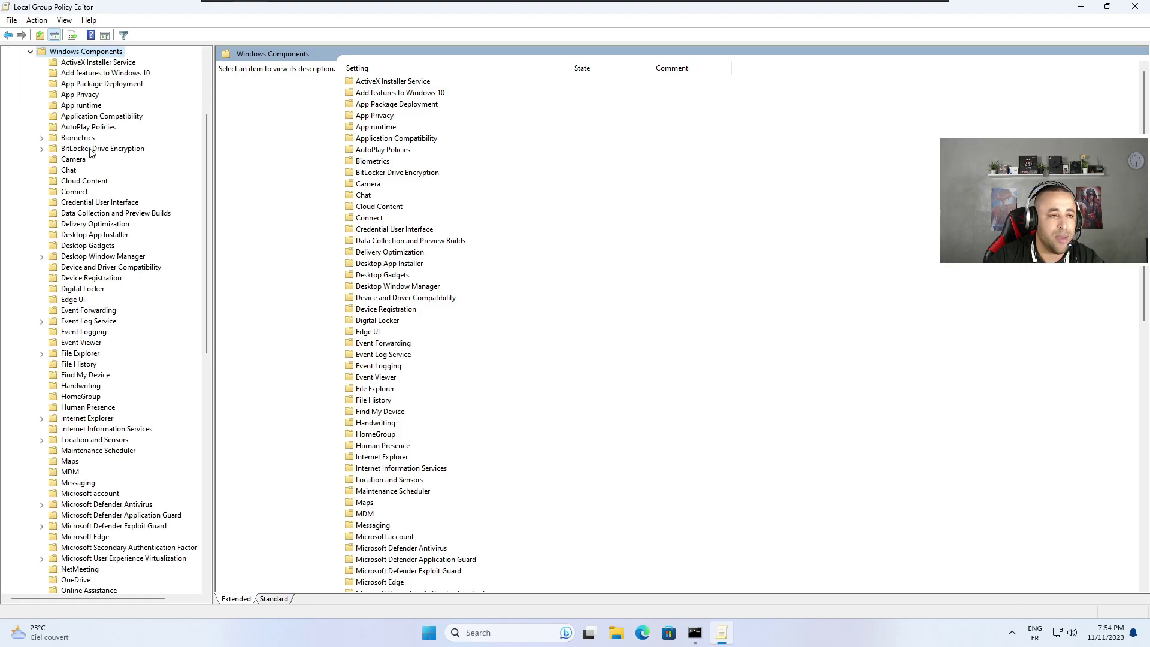
{"action": "left_click", "coordinate": [80, 95]}
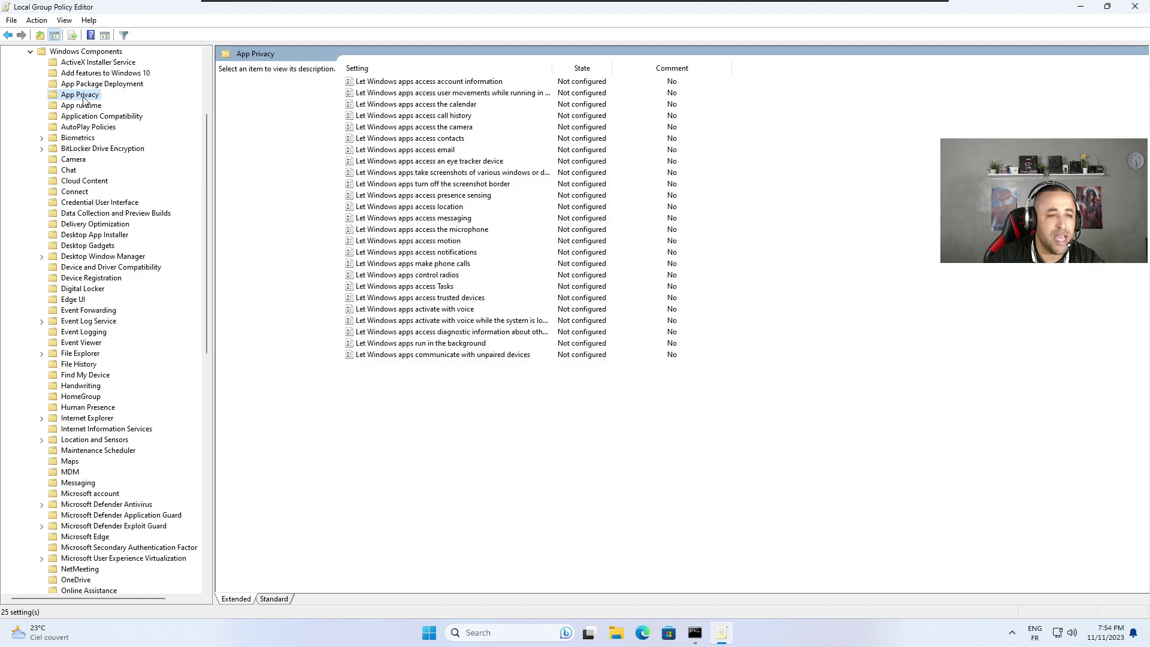
- Enable the policy "Let Windows apps run in the background" with Force Deny as the default for all apps
{"action": "left_click", "coordinate": [378, 344]}
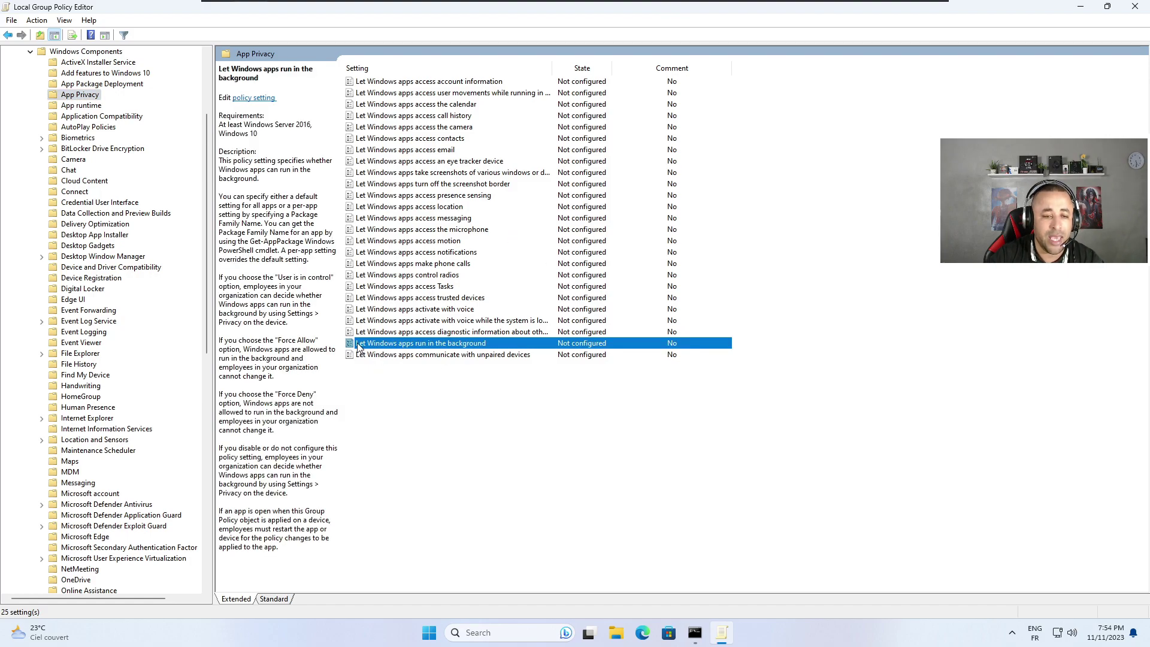
{"action": "double_click", "coordinate": [450, 344]}
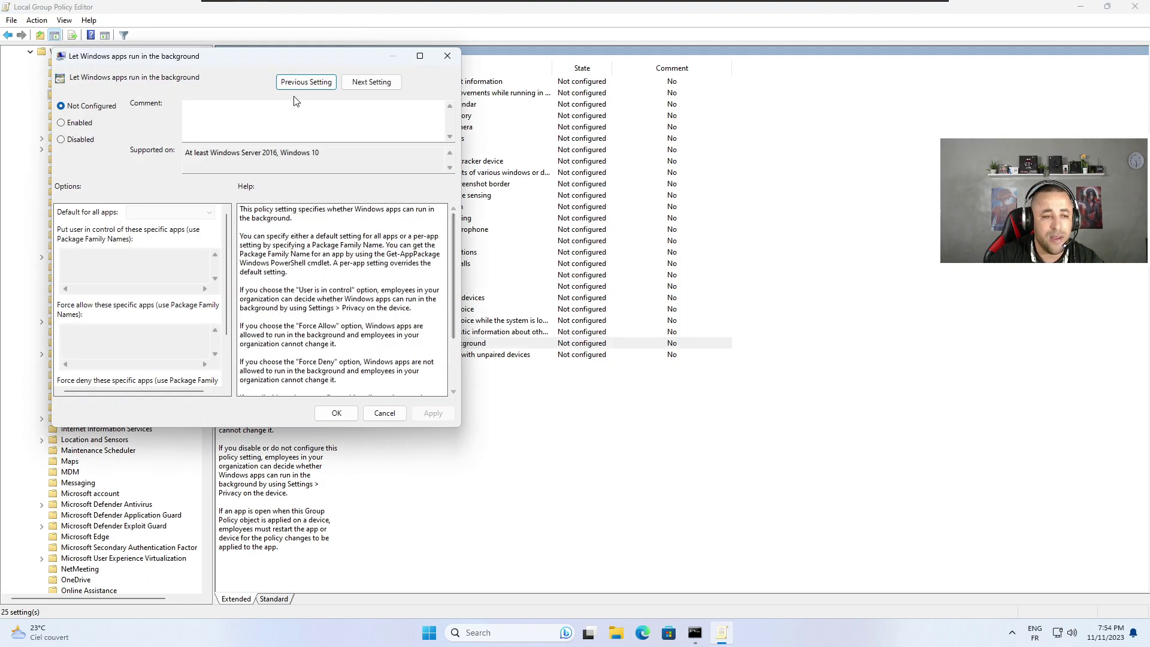
{"action": "left_click", "coordinate": [79, 123]}
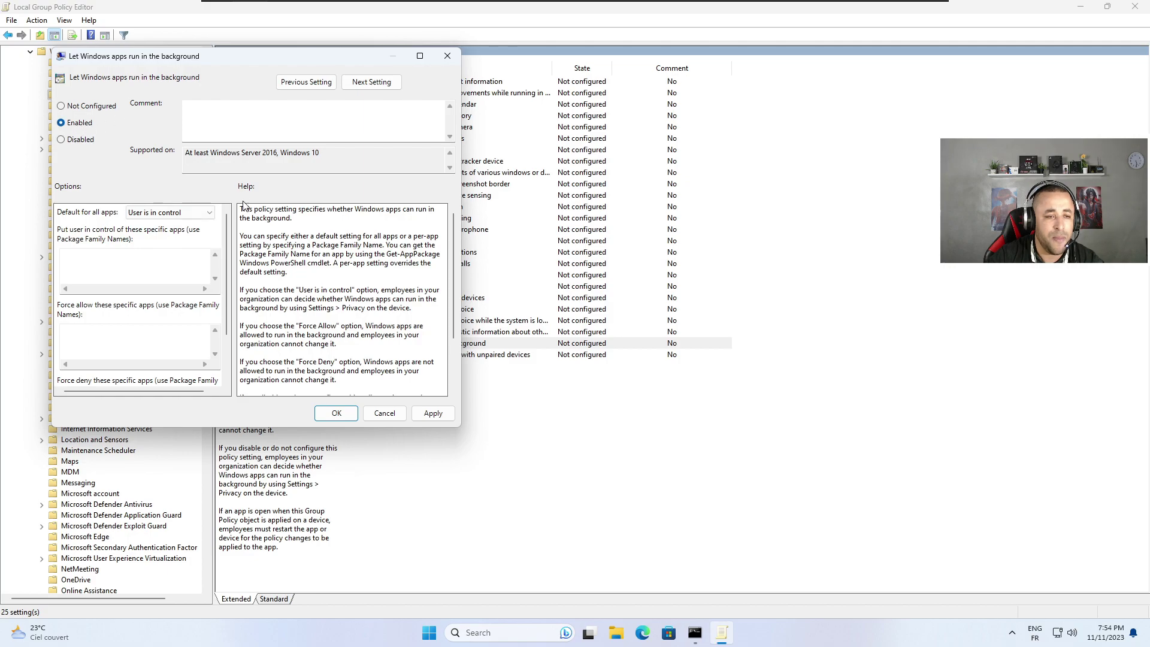
{"action": "left_click", "coordinate": [159, 212]}
{"action": "left_click", "coordinate": [147, 242]}
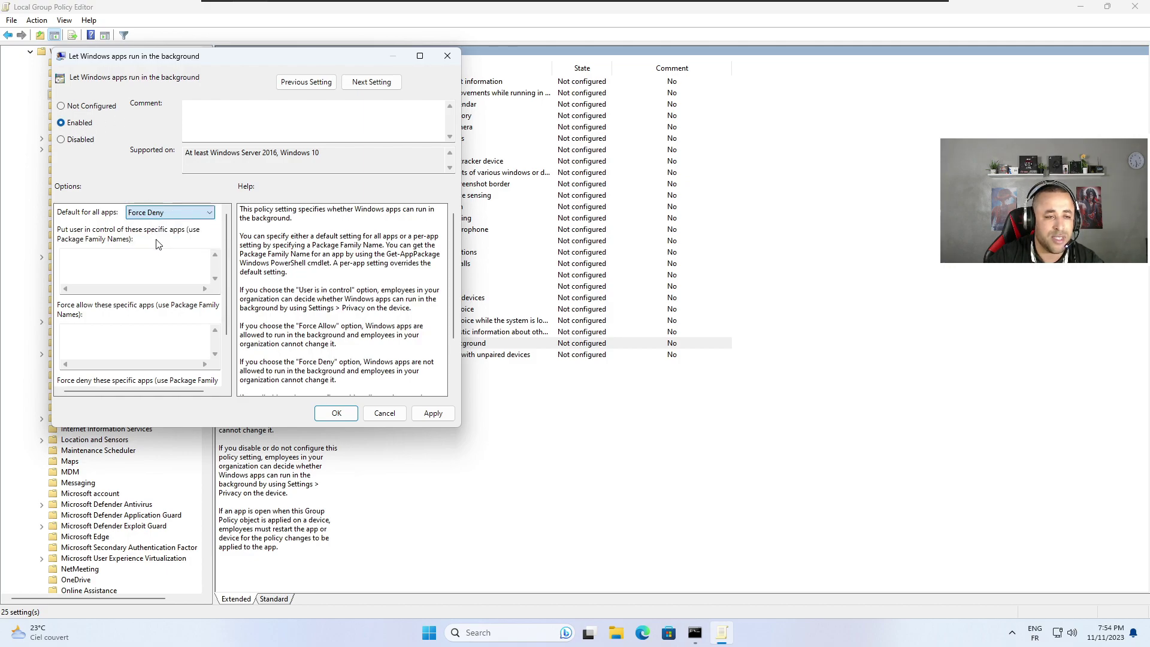
{"action": "left_click", "coordinate": [438, 414]}
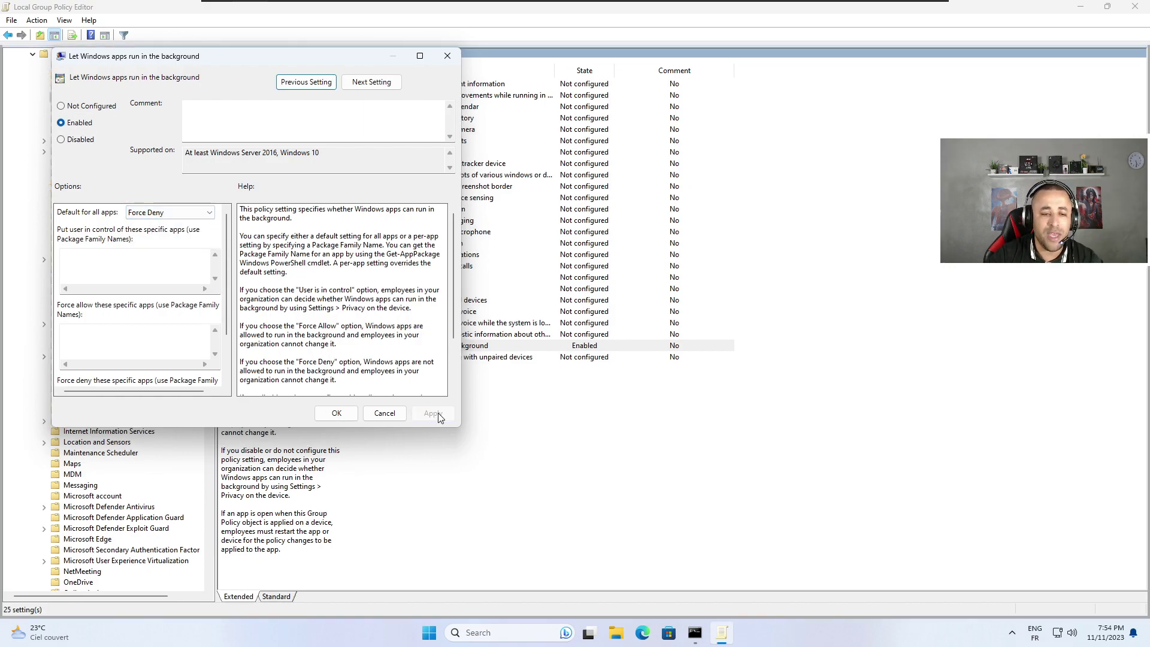
{"action": "left_click", "coordinate": [336, 413]}
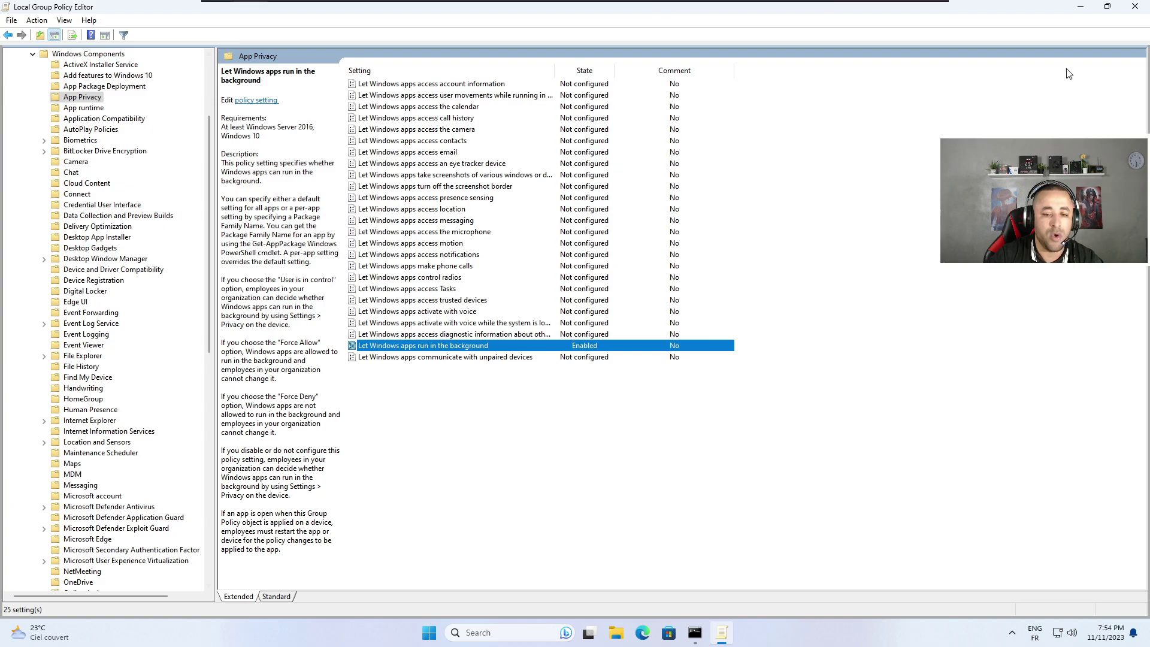
- Close the Local Group Policy Editor and refresh the desktop
{"action": "left_click", "coordinate": [1135, 7]}
{"action": "right_click", "coordinate": [329, 289]}
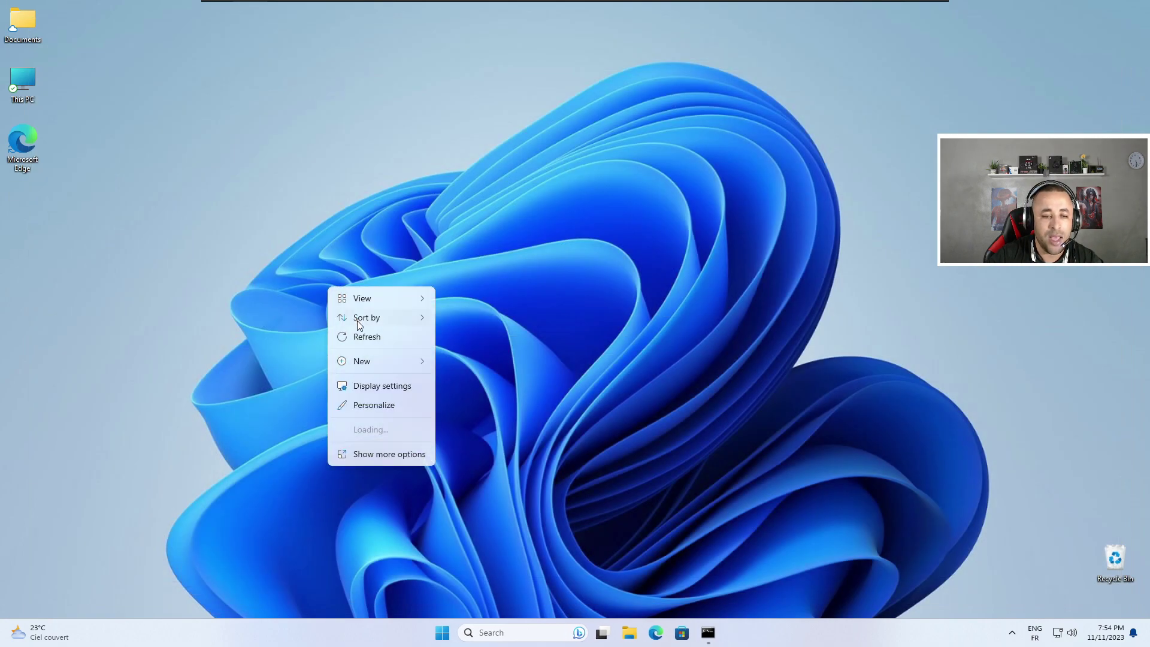
{"action": "left_click", "coordinate": [366, 337]}
- Search Windows for "ser" and open the Services app full screen
{"action": "left_click", "coordinate": [504, 633]}
{"action": "type", "text": "ser"}
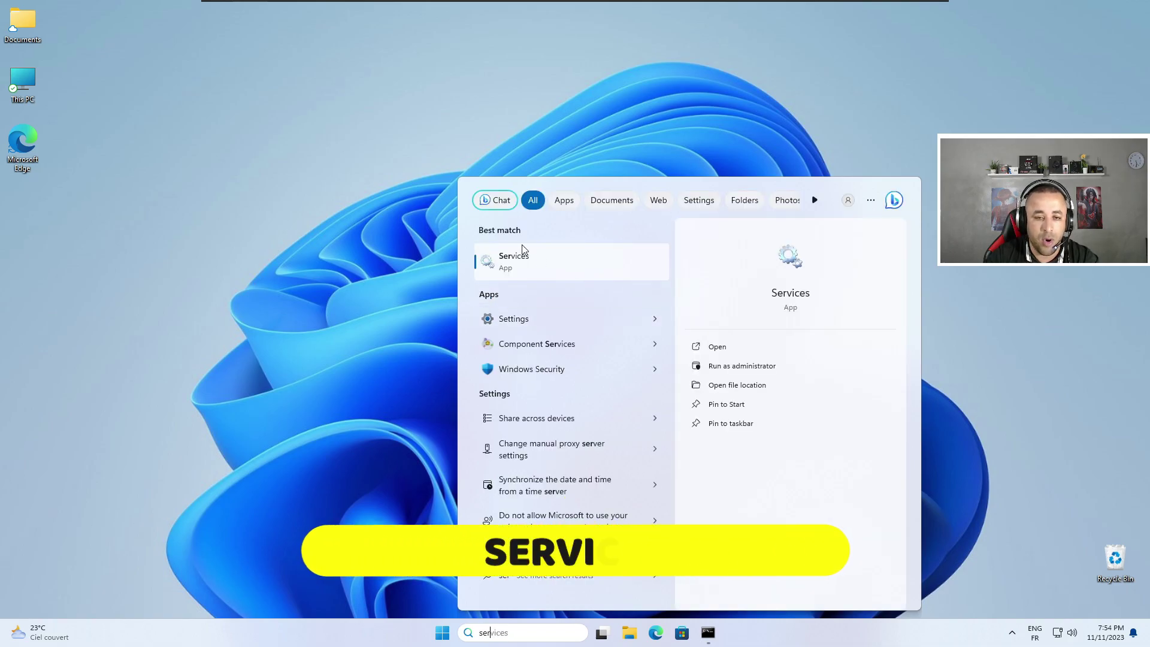
{"action": "left_click", "coordinate": [404, 253]}
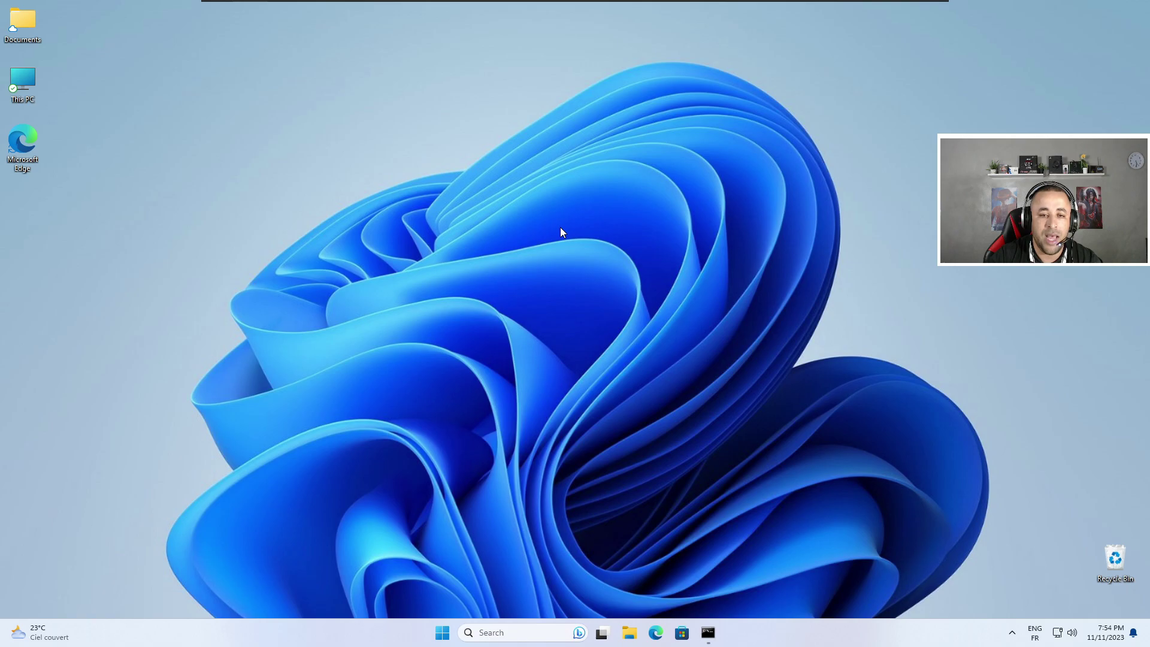
{"action": "left_click", "coordinate": [510, 50]}
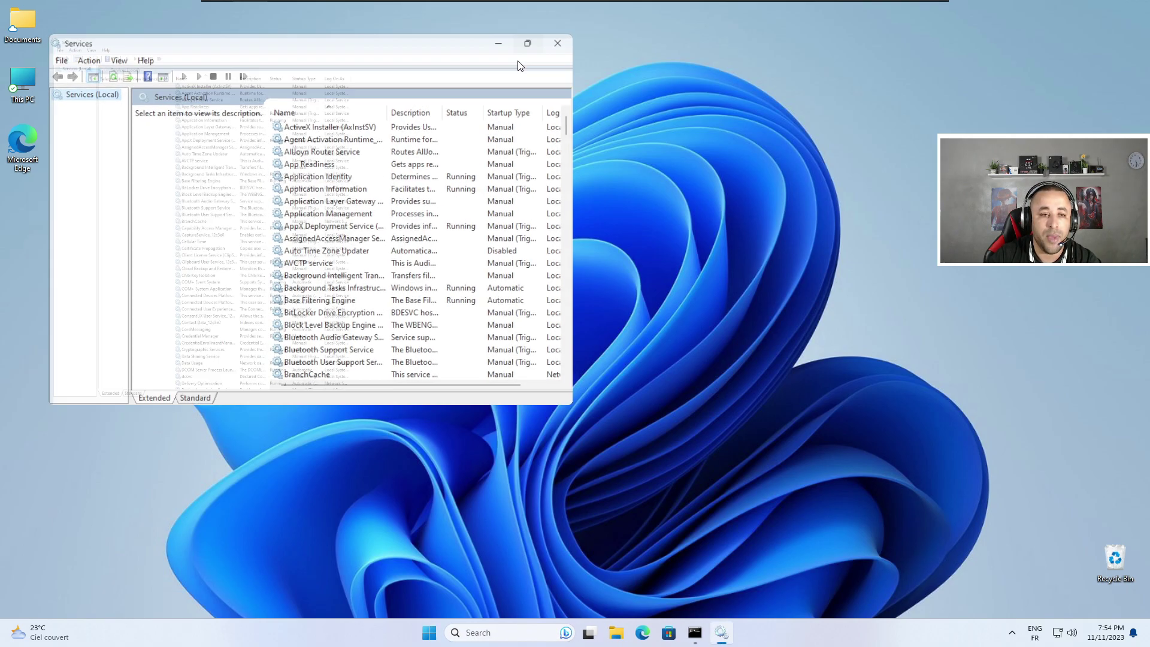
- Stop the SysMain service with its startup type set to Disabled, and close Services
{"action": "key", "text": "s"}
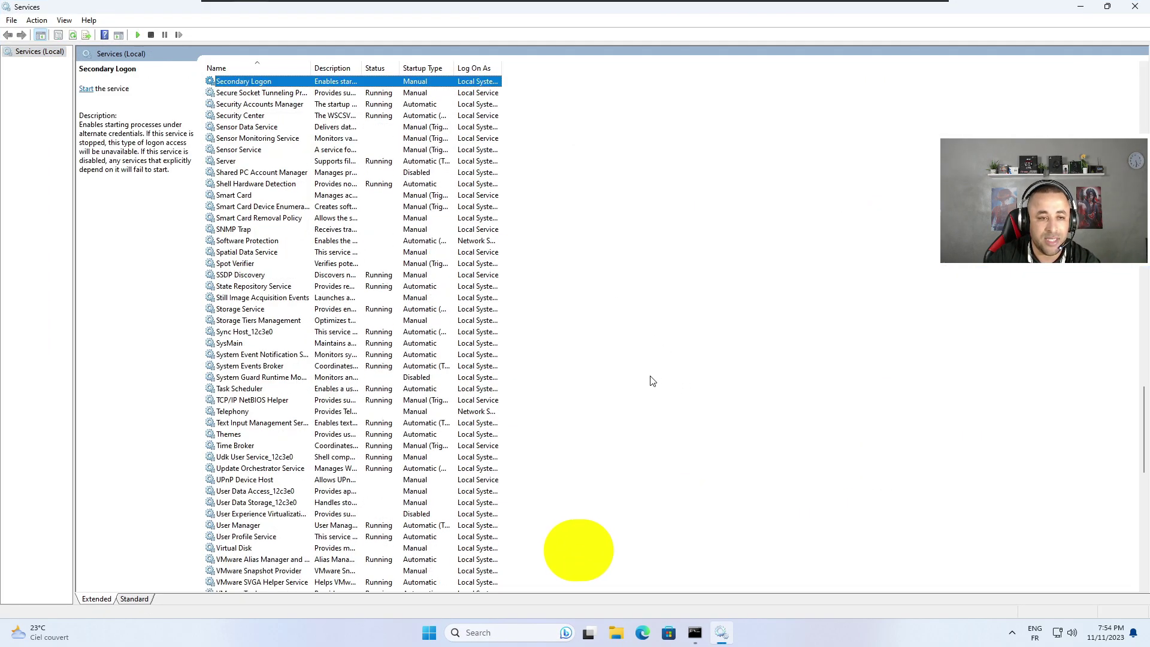
{"action": "left_click", "coordinate": [229, 344]}
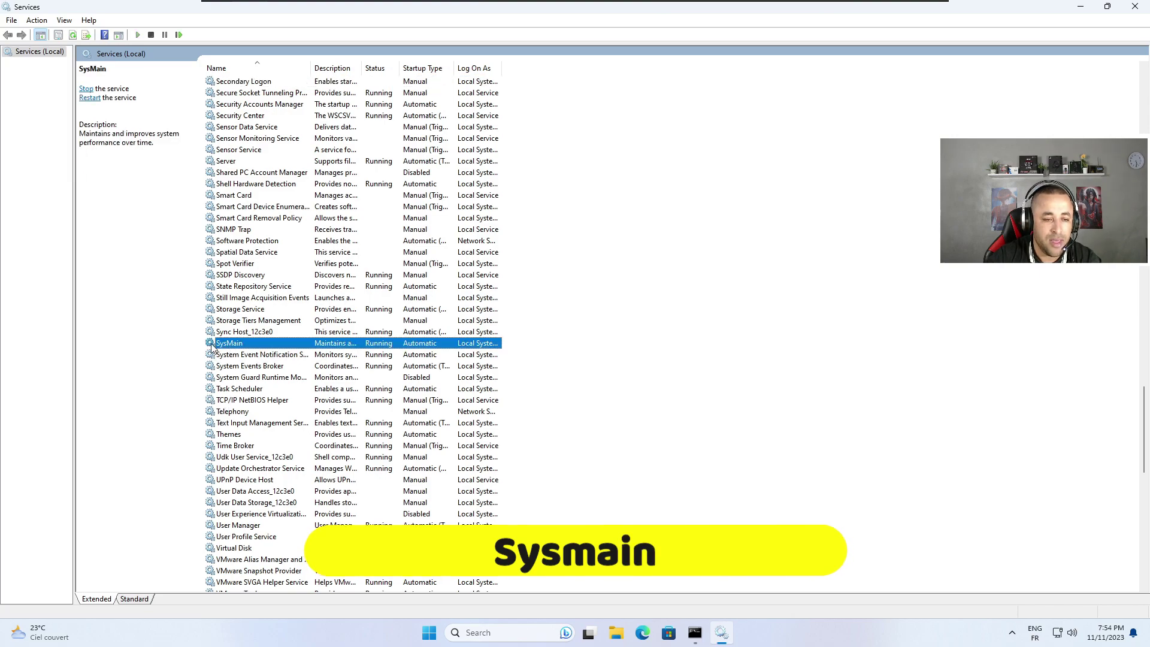
{"action": "double_click", "coordinate": [231, 344]}
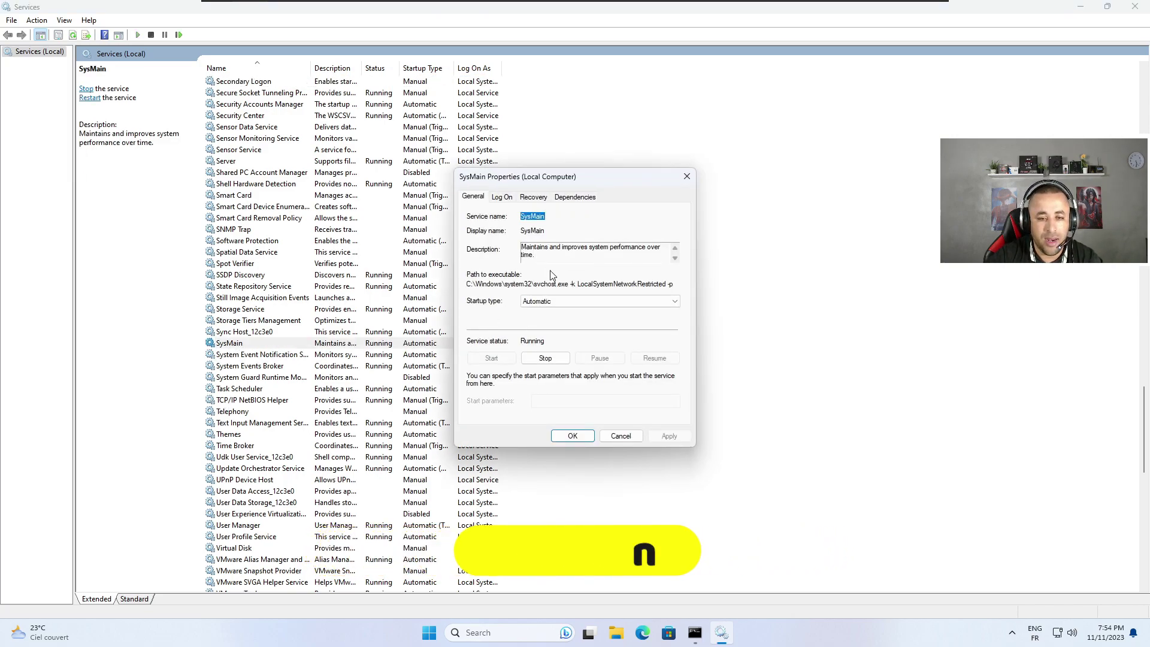
{"action": "left_click", "coordinate": [542, 301]}
{"action": "left_click", "coordinate": [536, 336]}
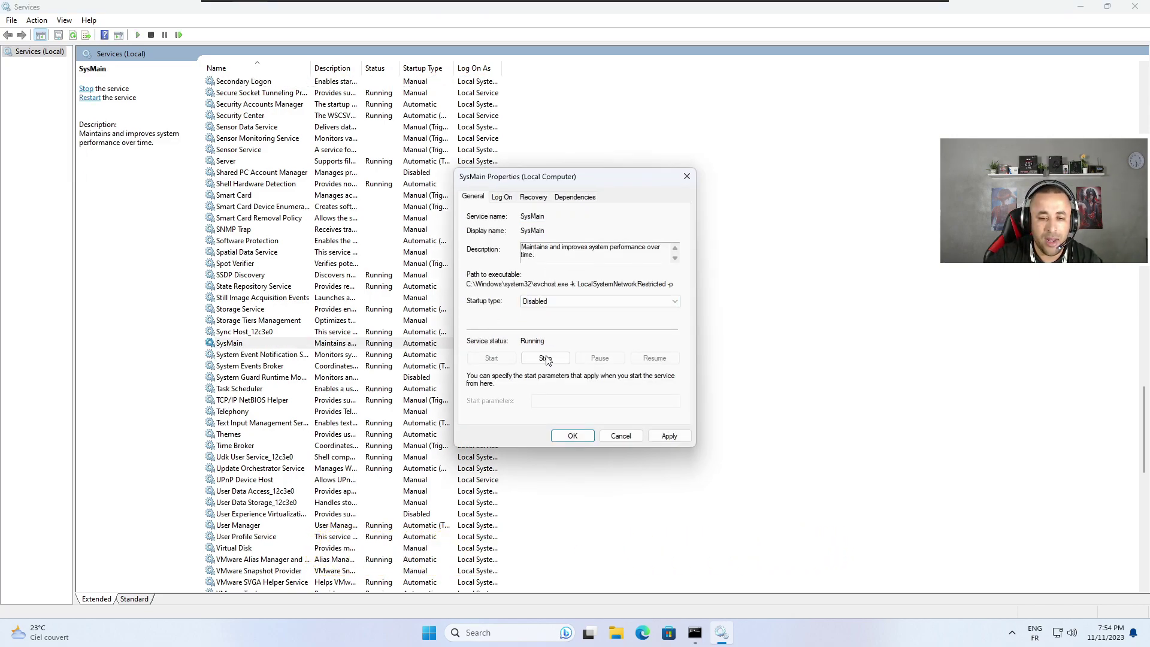
{"action": "left_click", "coordinate": [545, 357]}
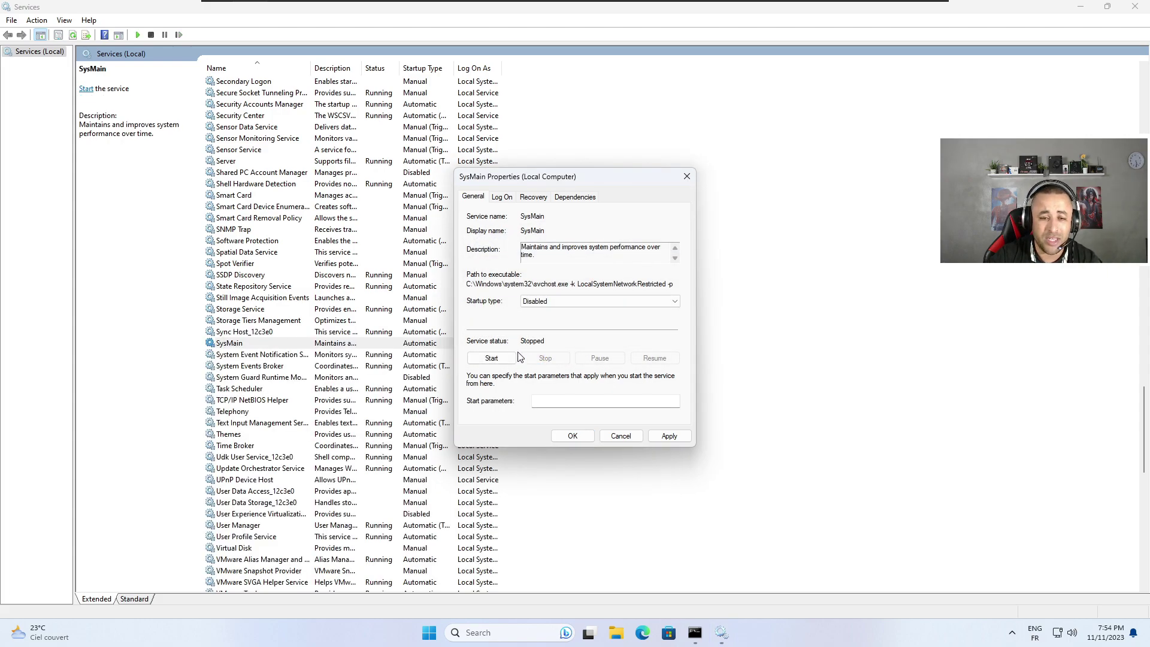
{"action": "left_click", "coordinate": [628, 301]}
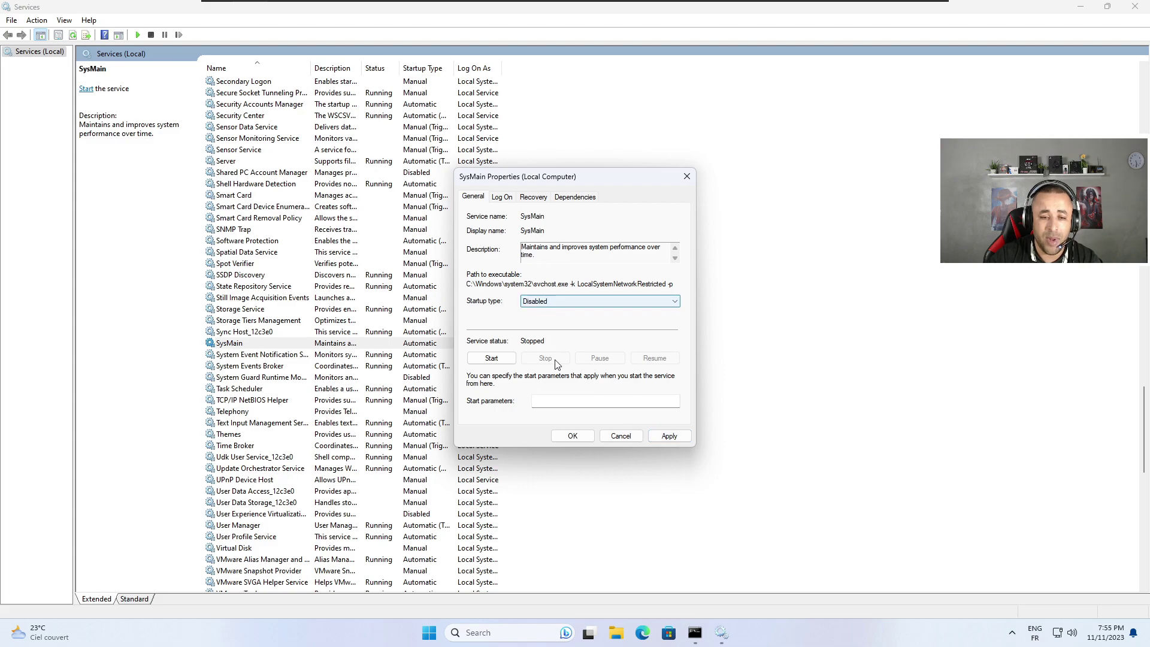
{"action": "left_click", "coordinate": [570, 437]}
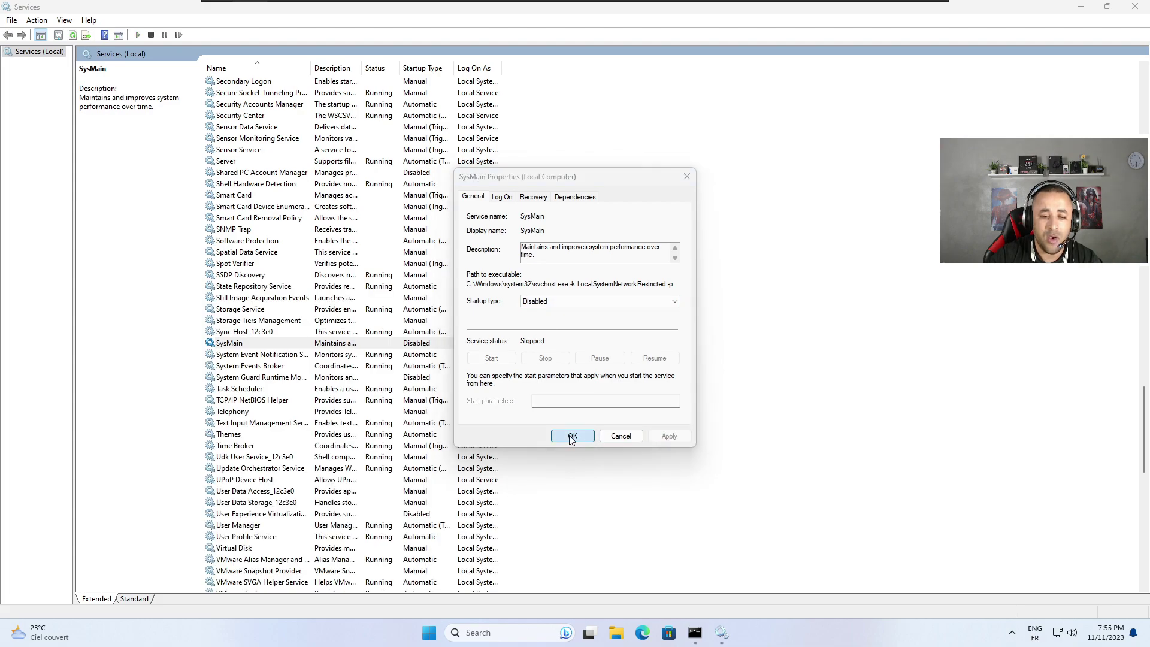
{"action": "left_click", "coordinate": [1134, 7]}
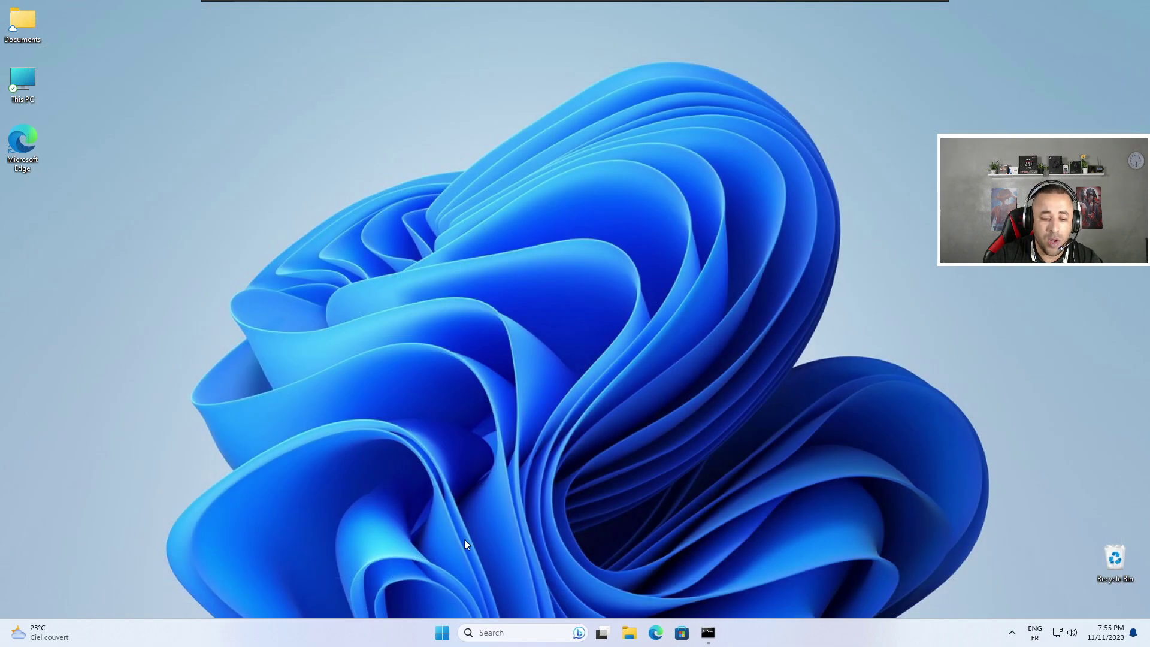
- Search Windows for "adva" to open the advanced system settings, and bring up the Performance Options
{"action": "left_click", "coordinate": [479, 632]}
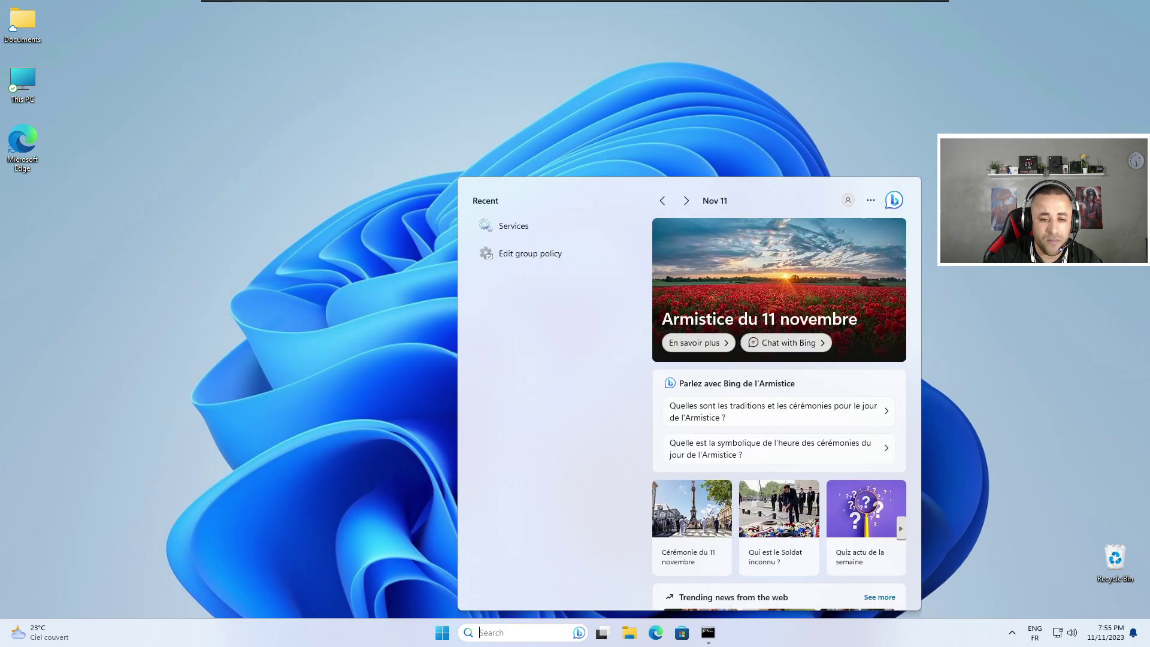
{"action": "type", "text": "ad"}
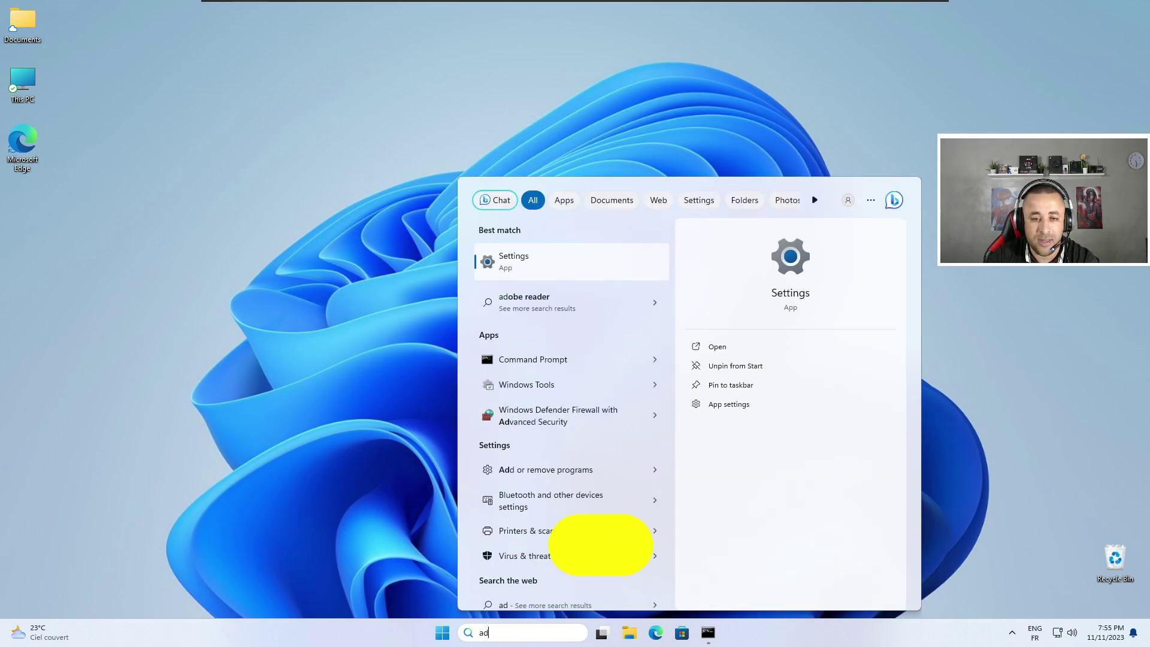
{"action": "type", "text": "va"}
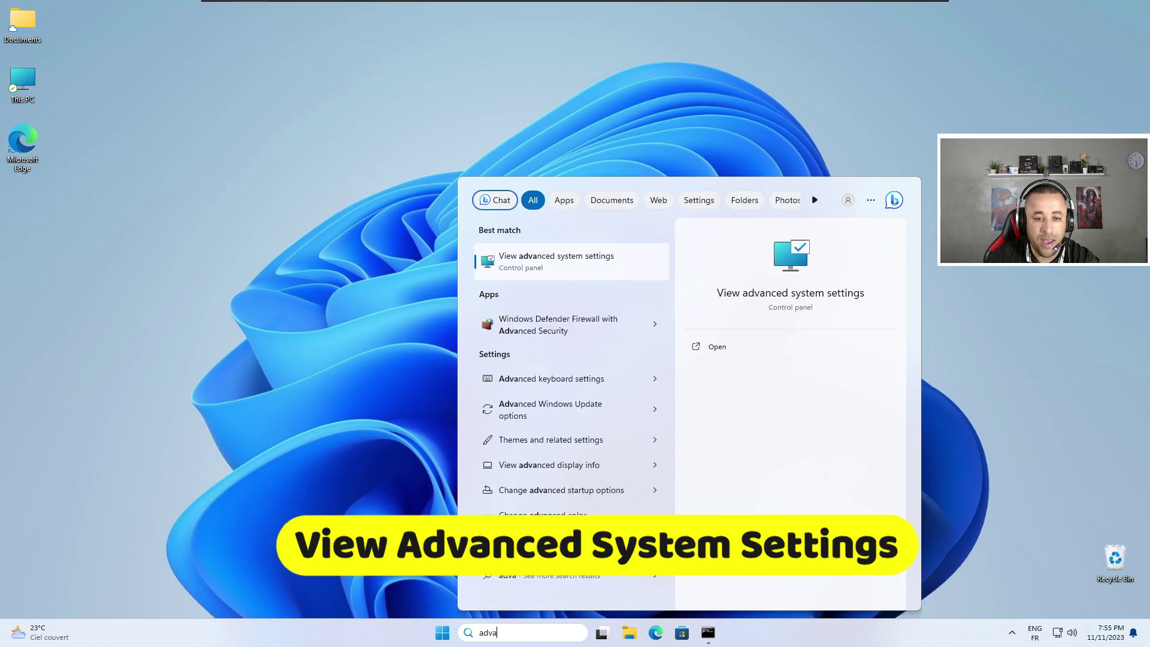
{"action": "left_click", "coordinate": [602, 263]}
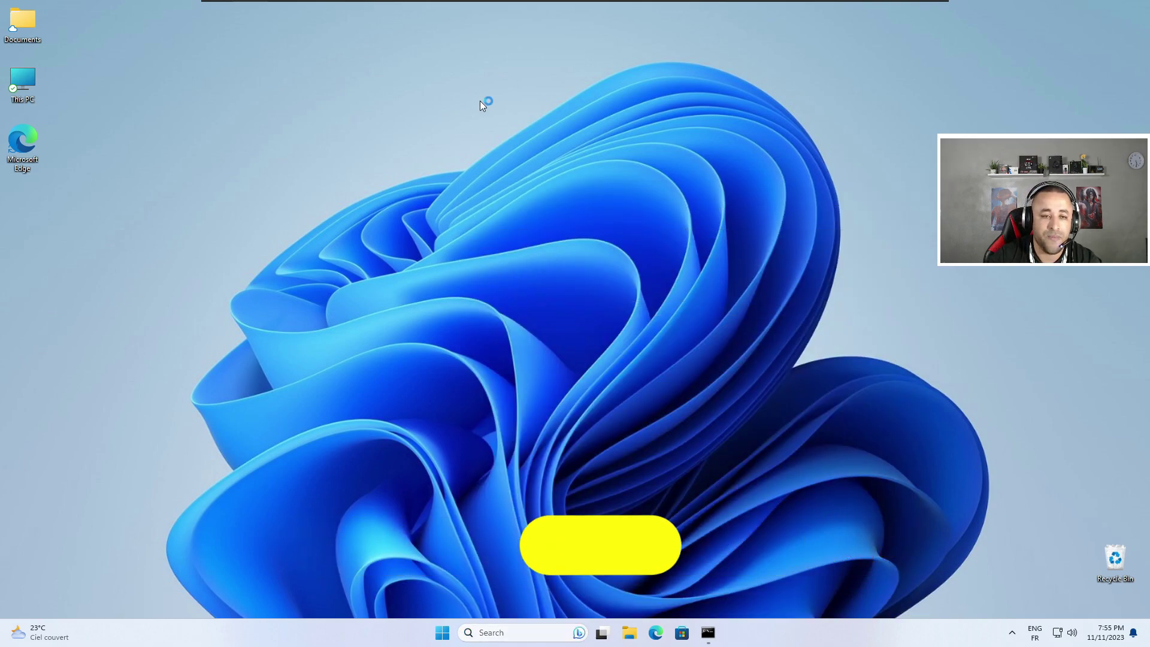
{"action": "left_click_drag", "start_coordinate": [267, 138], "coordinate": [394, 139]}
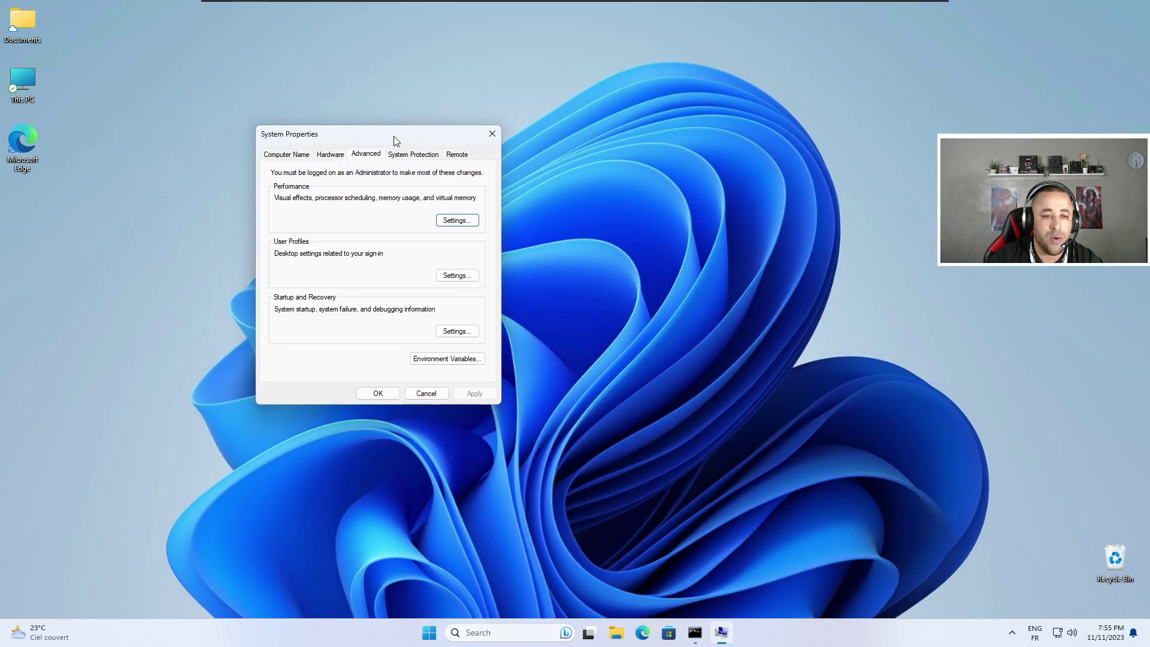
{"action": "left_click", "coordinate": [456, 221]}
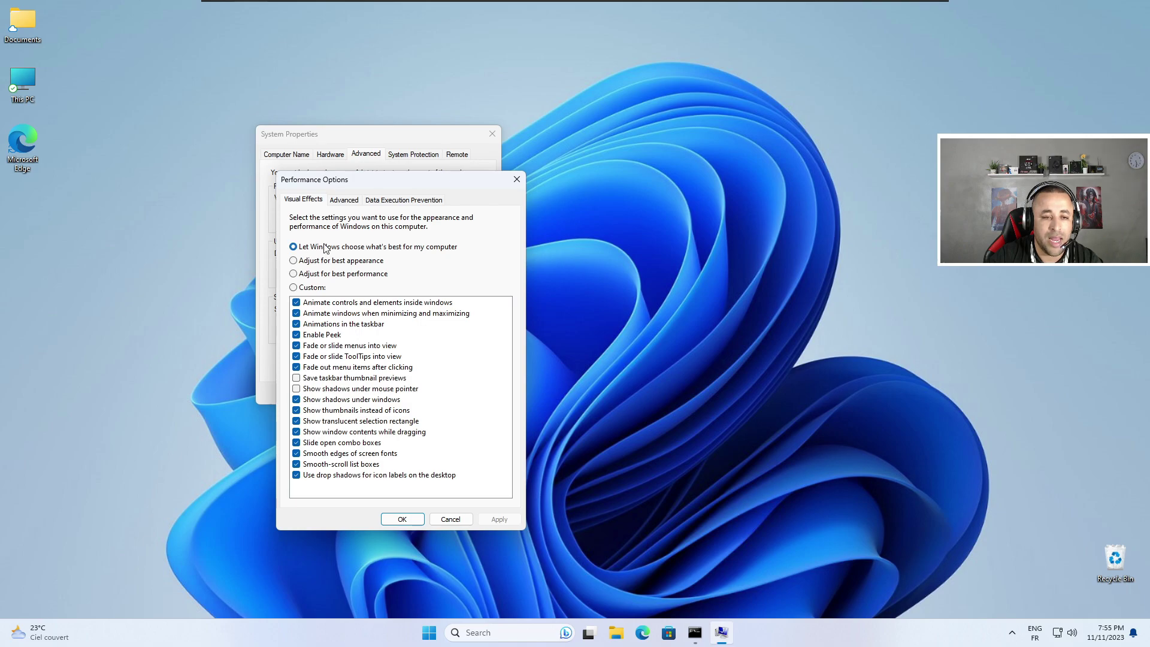
- Adjust visual effects for best performance, keeping only thumbnails instead of icons and smooth edges of screen fonts, and confirm both dialogs
{"action": "left_click", "coordinate": [318, 277]}
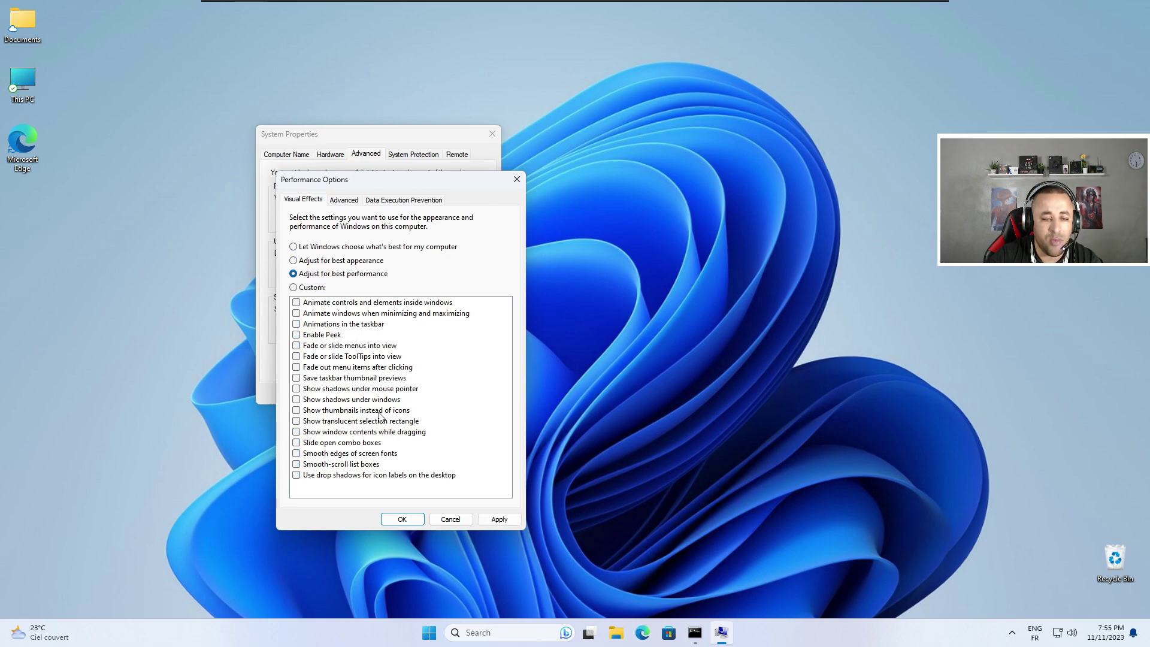
{"action": "left_click", "coordinate": [295, 411]}
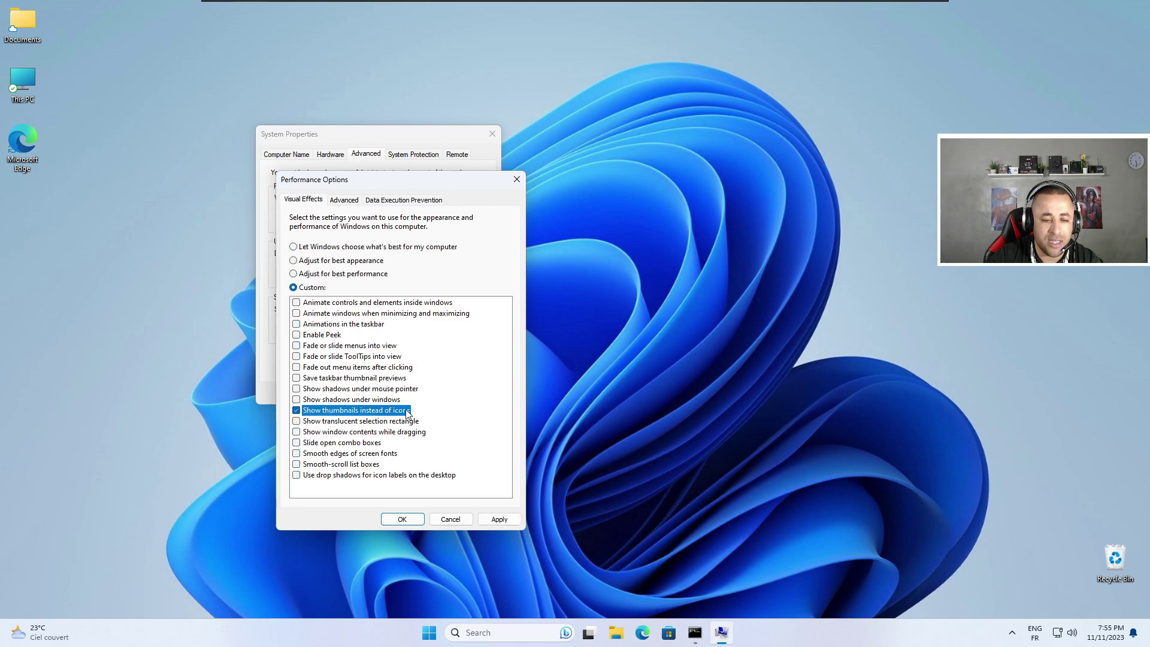
{"action": "left_click", "coordinate": [297, 453]}
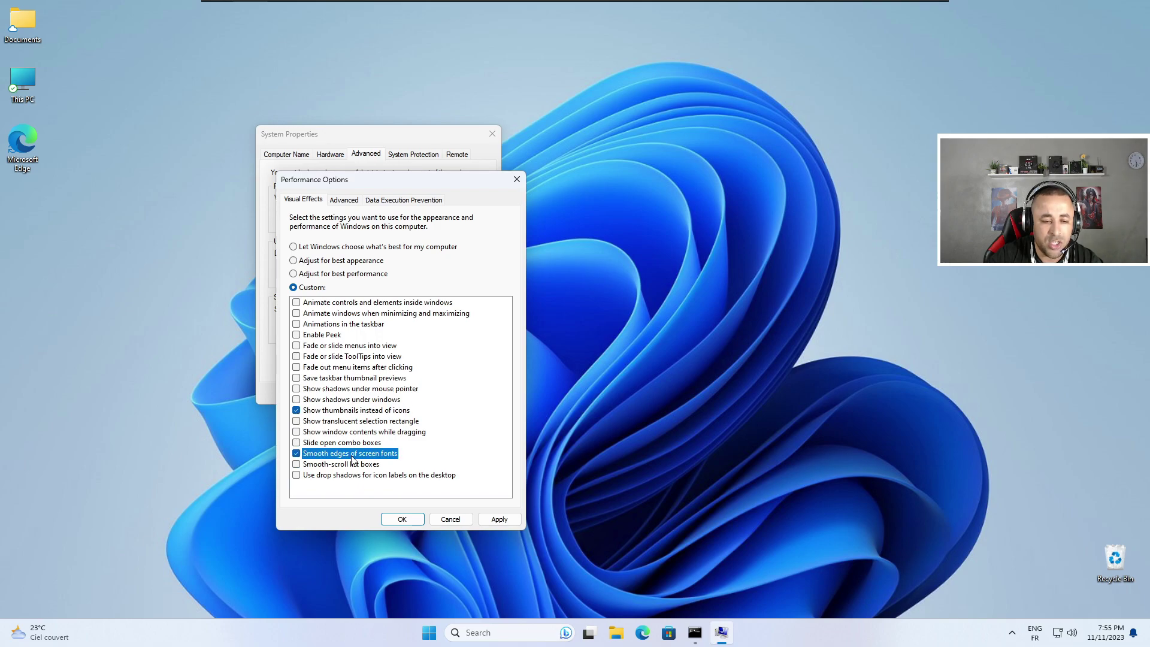
{"action": "left_click", "coordinate": [506, 520]}
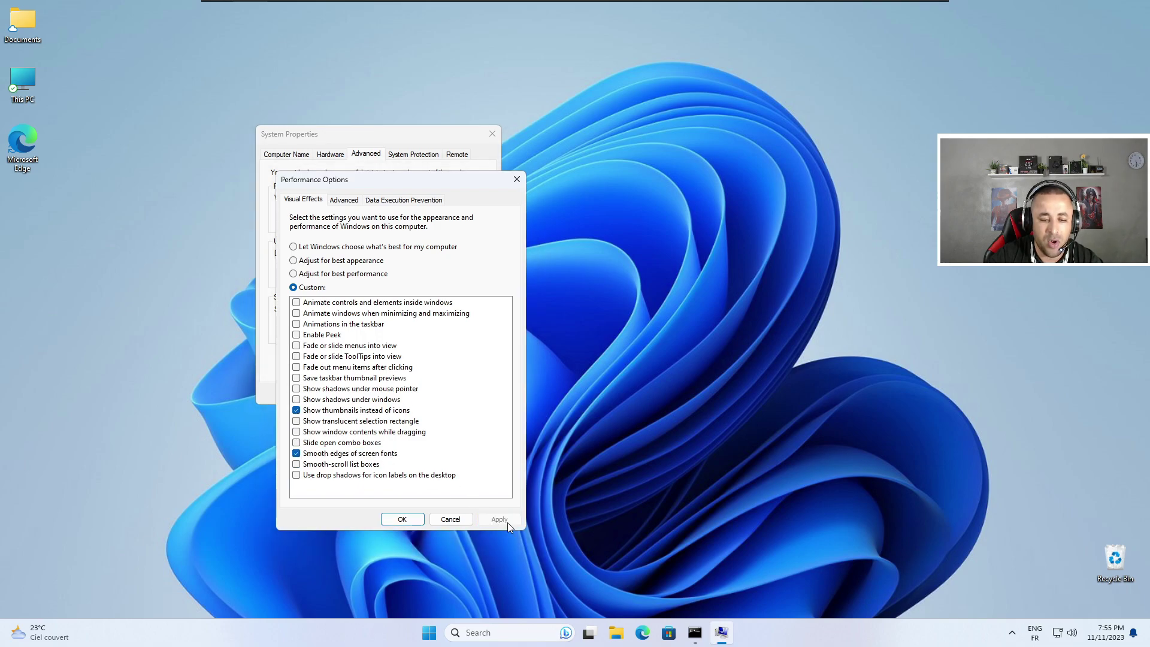
{"action": "left_click", "coordinate": [403, 520]}
{"action": "left_click", "coordinate": [378, 395]}
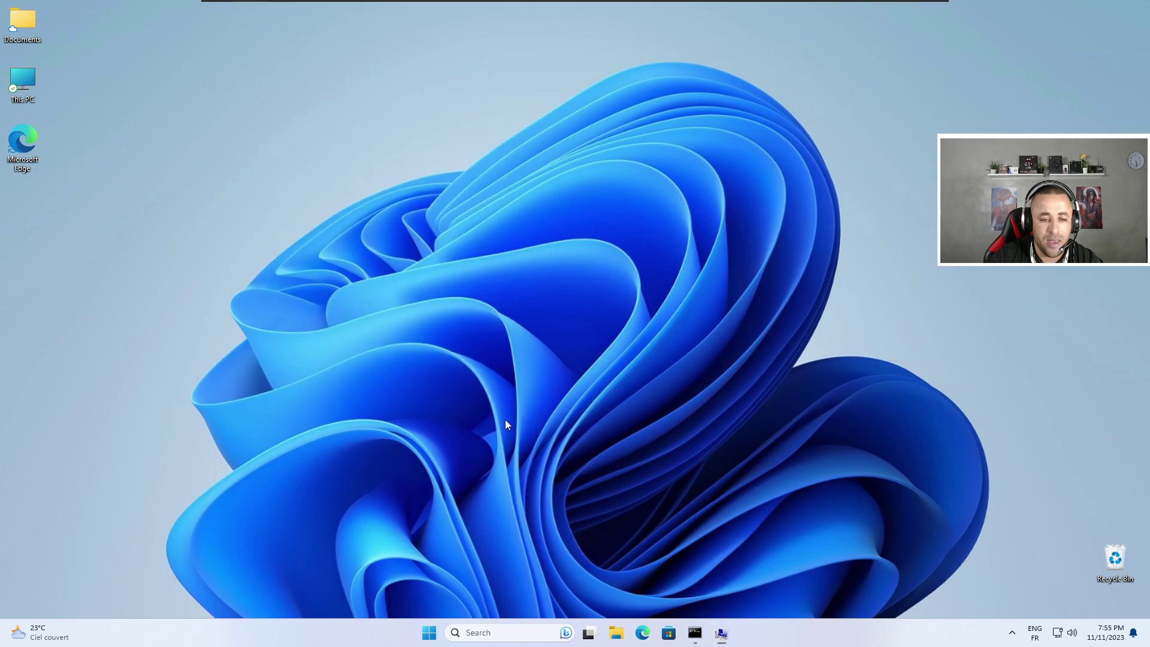
- Open the Windows Settings full screen and go to the list of installed apps
{"action": "left_click", "coordinate": [441, 633]}
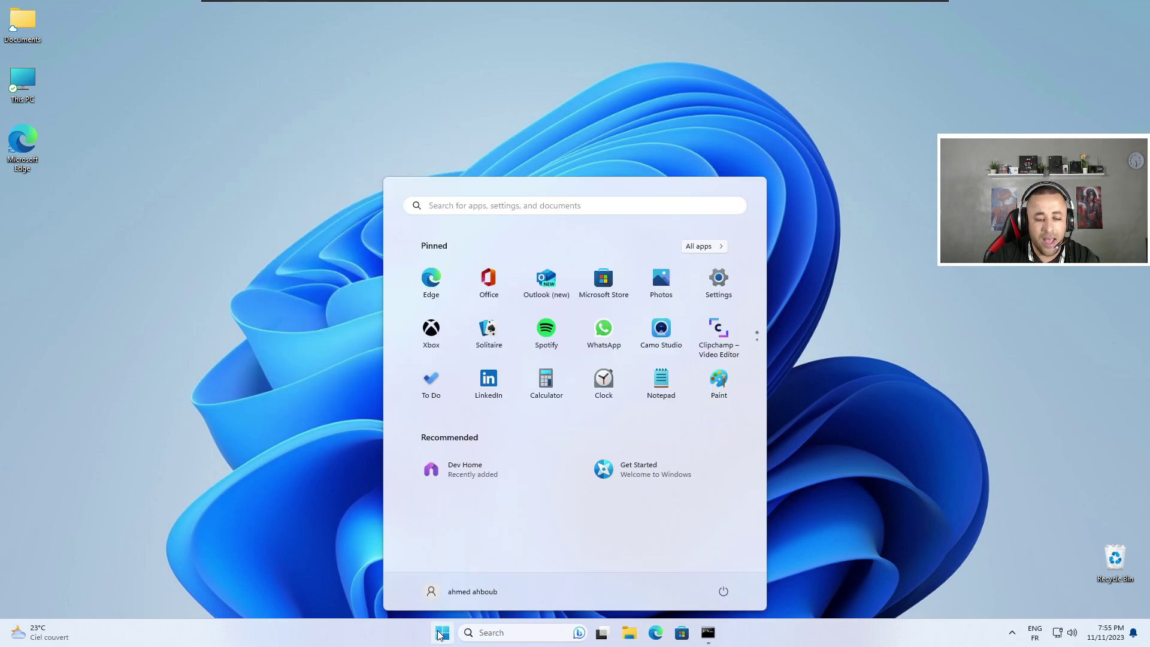
{"action": "left_click", "coordinate": [722, 280]}
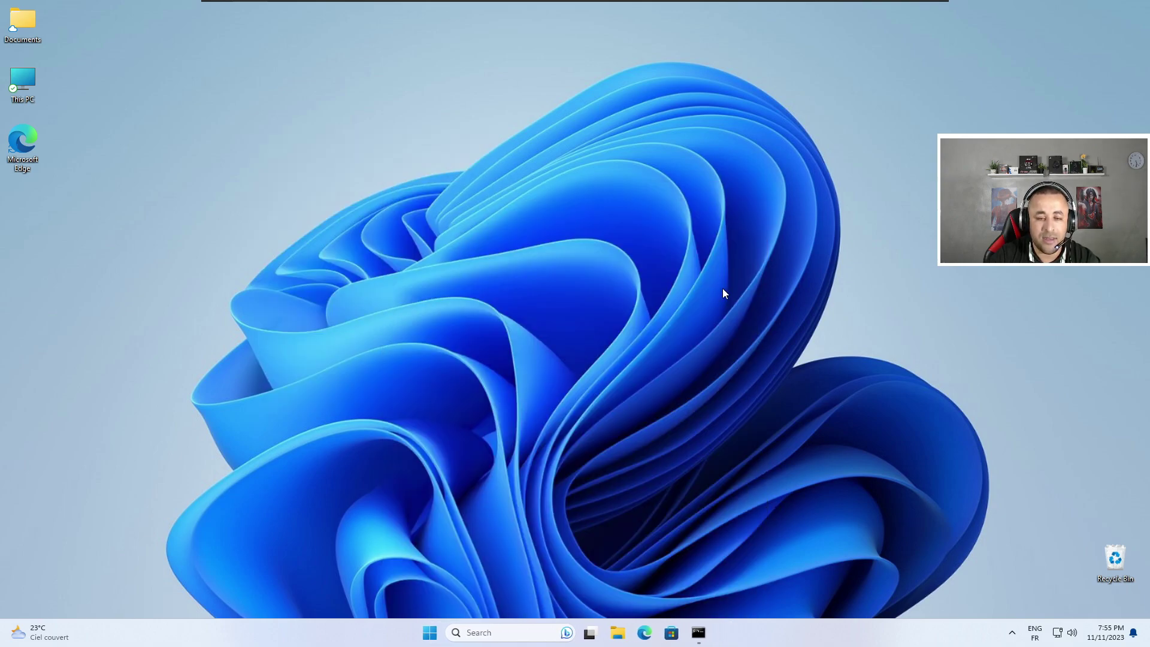
{"action": "left_click", "coordinate": [600, 33]}
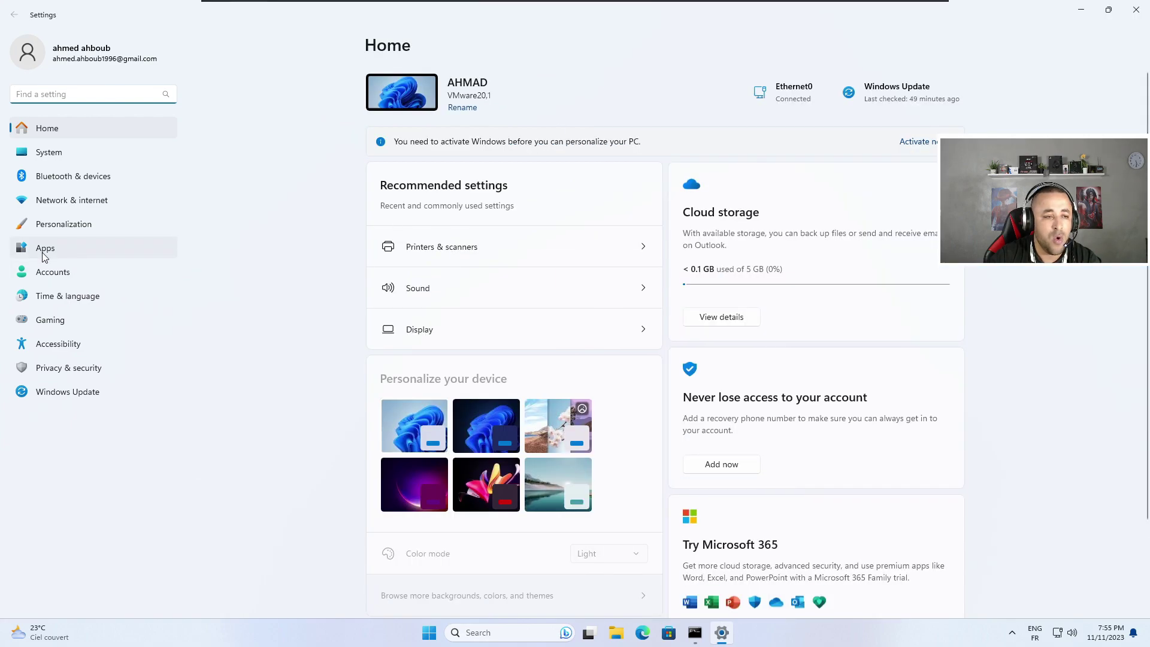
{"action": "left_click", "coordinate": [50, 250]}
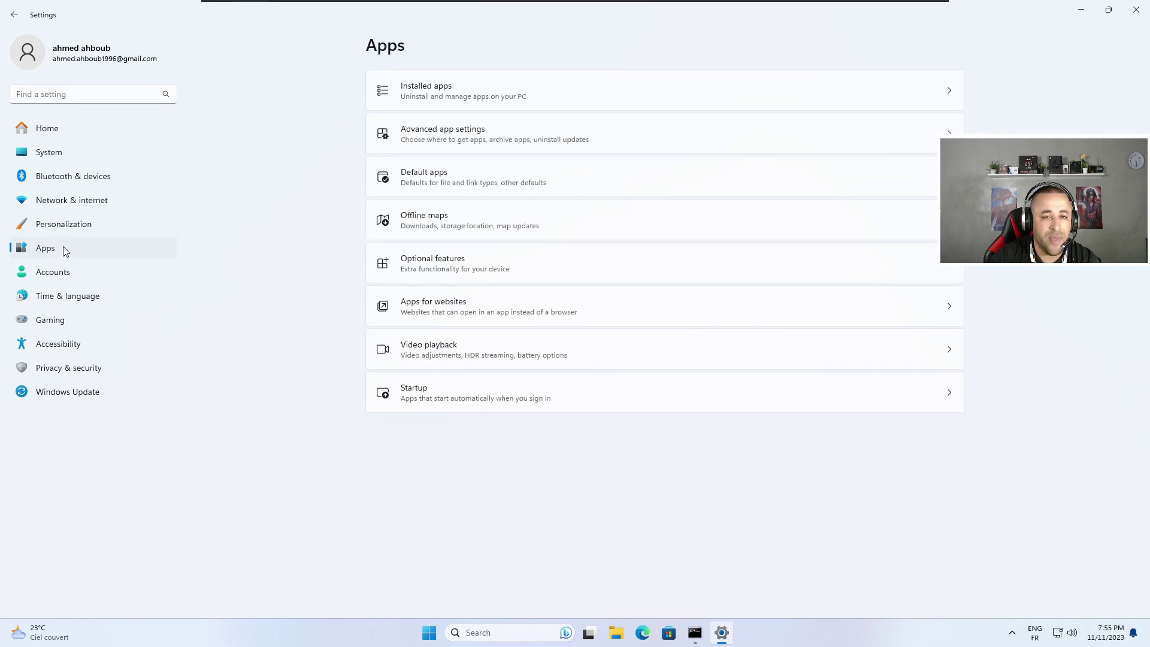
{"action": "left_click", "coordinate": [454, 90]}
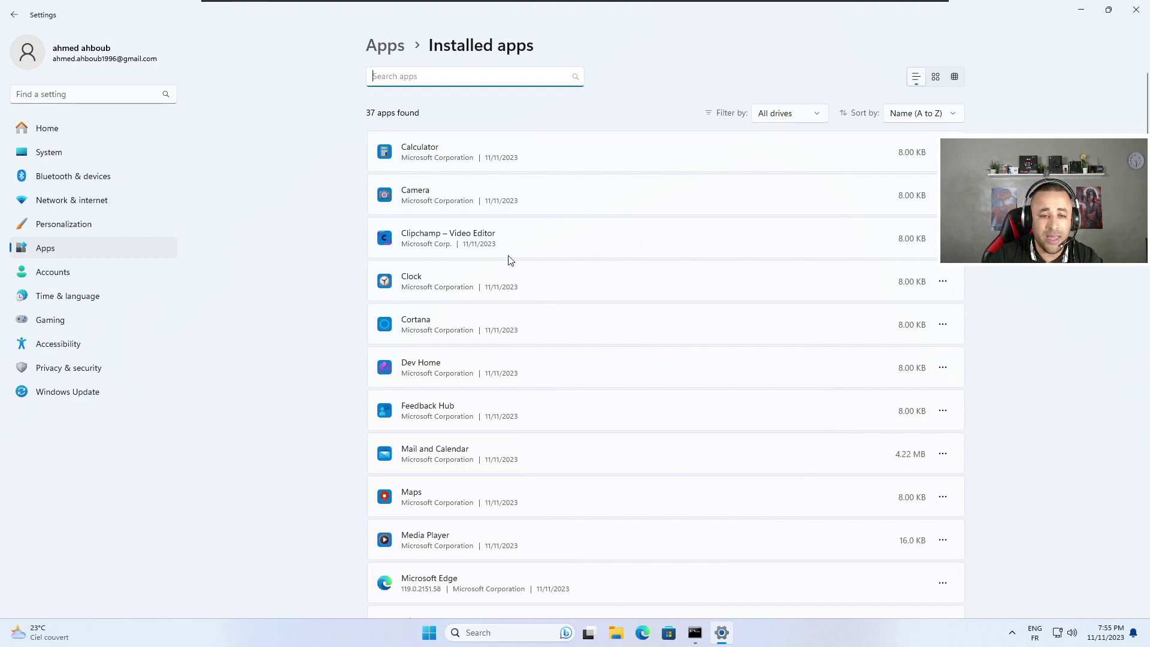
- Uninstall the Clipchamp – Video Editor and Cortana apps
{"action": "left_click", "coordinate": [478, 245]}
{"action": "left_click", "coordinate": [942, 239]}
{"action": "left_click", "coordinate": [809, 304]}
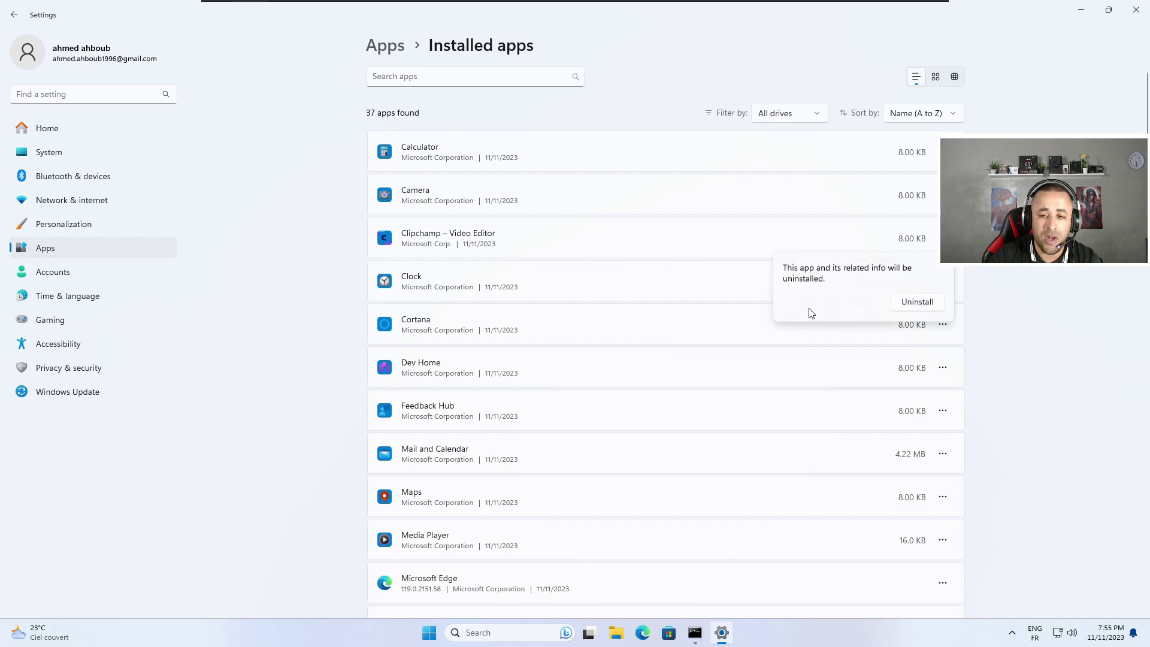
{"action": "left_click", "coordinate": [917, 301]}
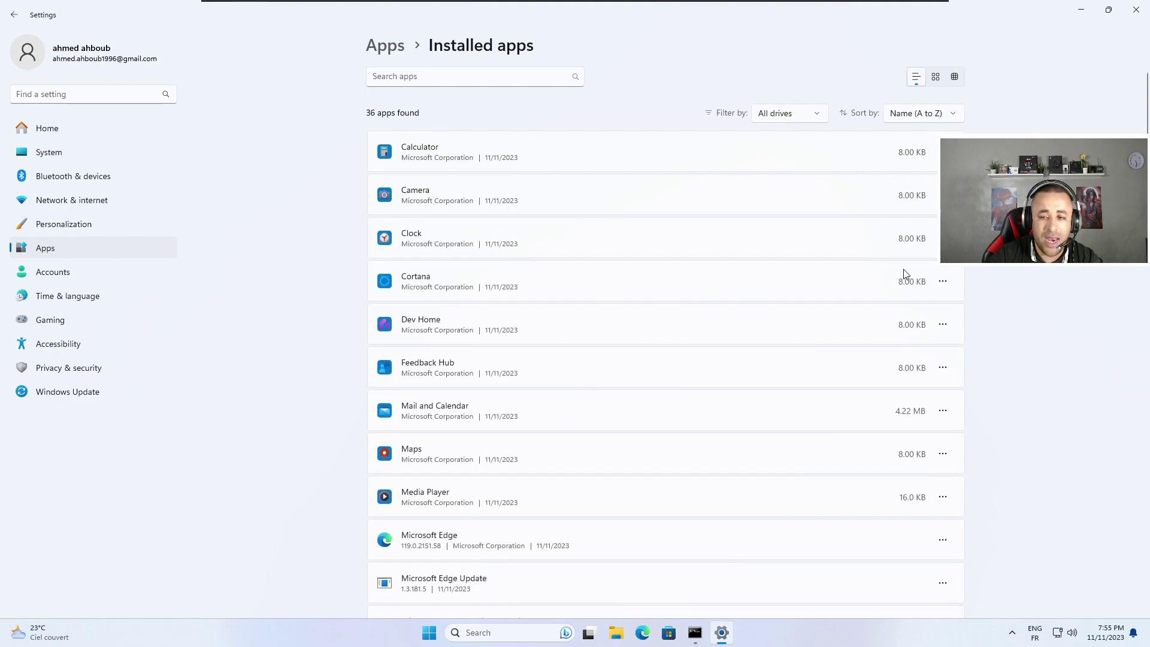
{"action": "left_click", "coordinate": [941, 286]}
{"action": "left_click", "coordinate": [824, 344]}
{"action": "left_click", "coordinate": [919, 351]}
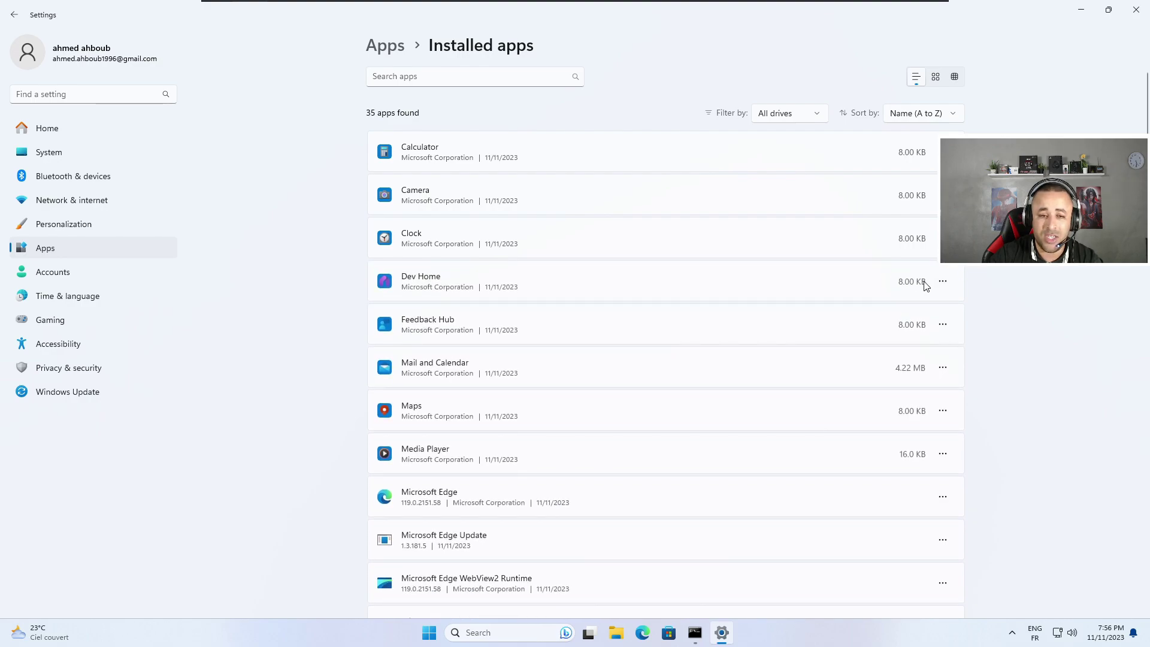
- Uninstall the Maps and Microsoft News apps
{"action": "scroll", "coordinate": [929, 296], "scroll_direction": "down", "scroll_amount": 2}
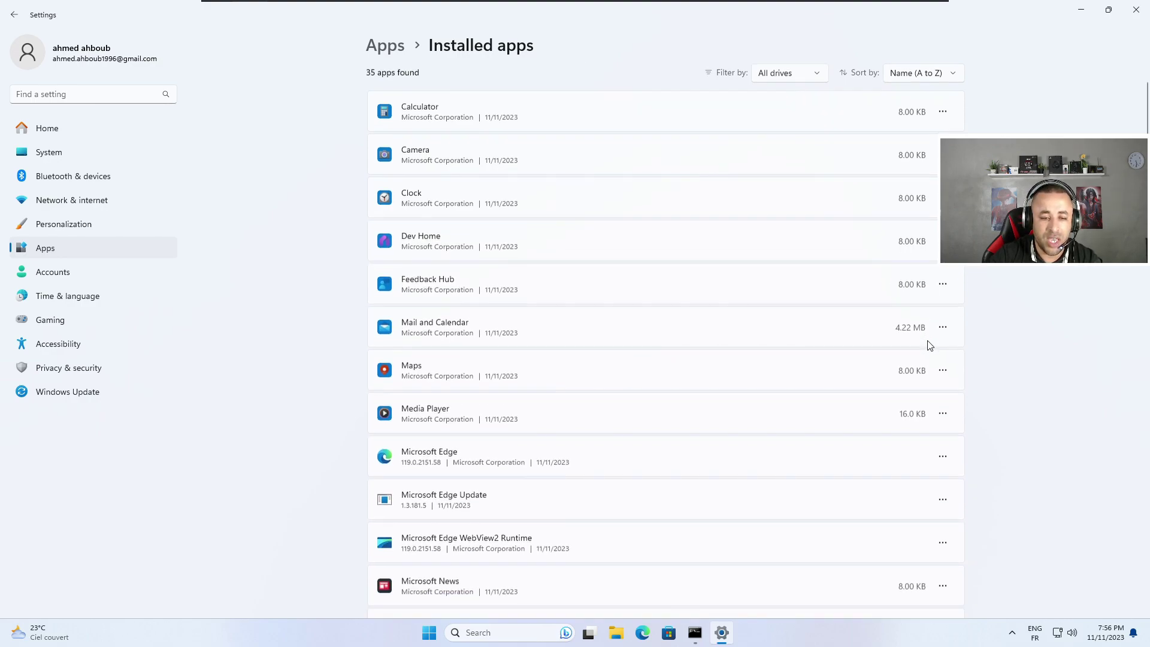
{"action": "left_click", "coordinate": [942, 327]}
{"action": "left_click", "coordinate": [834, 392]}
{"action": "left_click", "coordinate": [907, 397]}
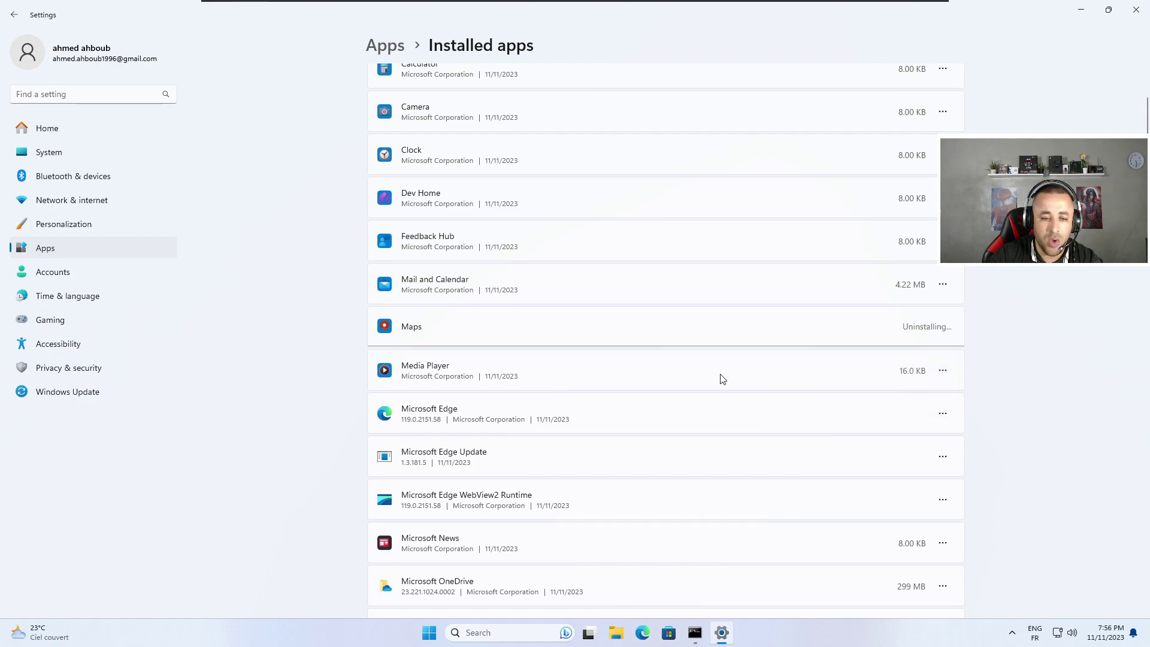
{"action": "scroll", "coordinate": [778, 380], "scroll_direction": "down", "scroll_amount": 3}
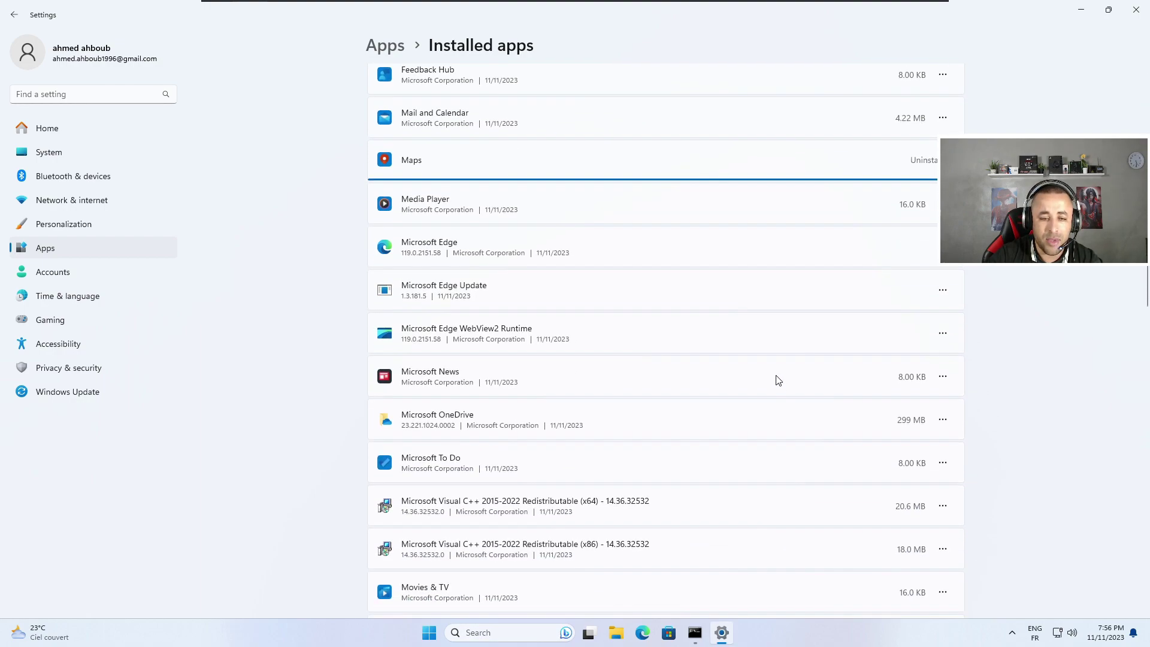
{"action": "left_click", "coordinate": [942, 333]}
{"action": "left_click", "coordinate": [839, 396]}
{"action": "left_click", "coordinate": [917, 396]}
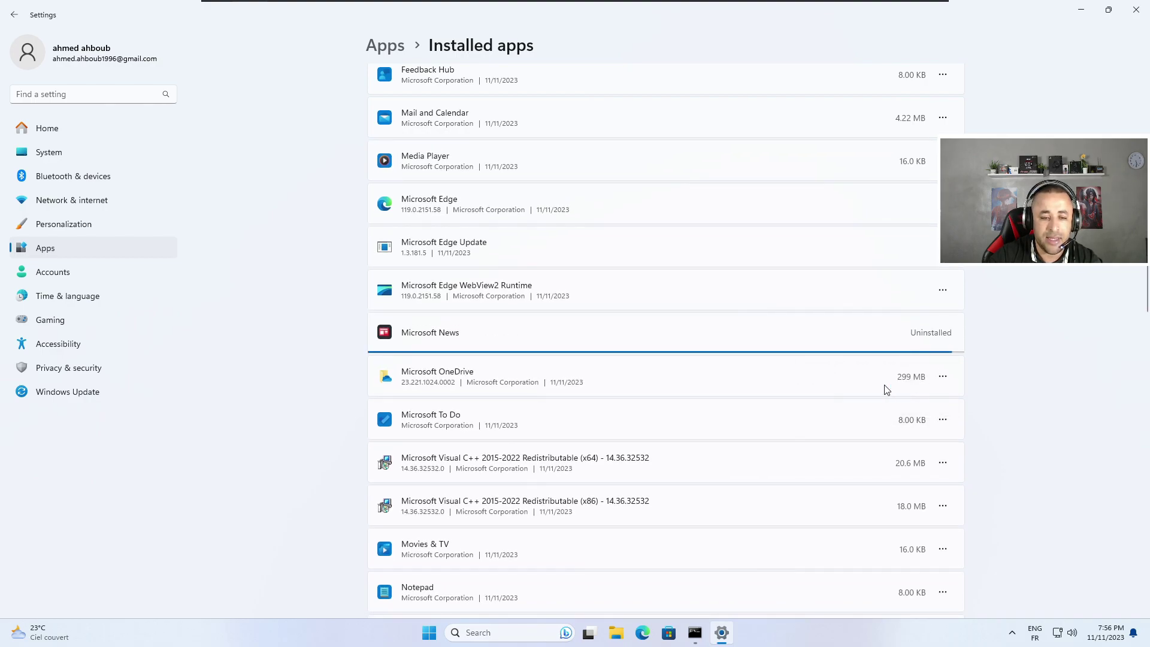
- Uninstall Microsoft OneDrive and allow it to make changes to the device
{"action": "scroll", "coordinate": [892, 383], "scroll_direction": "down", "scroll_amount": 2}
{"action": "left_click", "coordinate": [946, 292]}
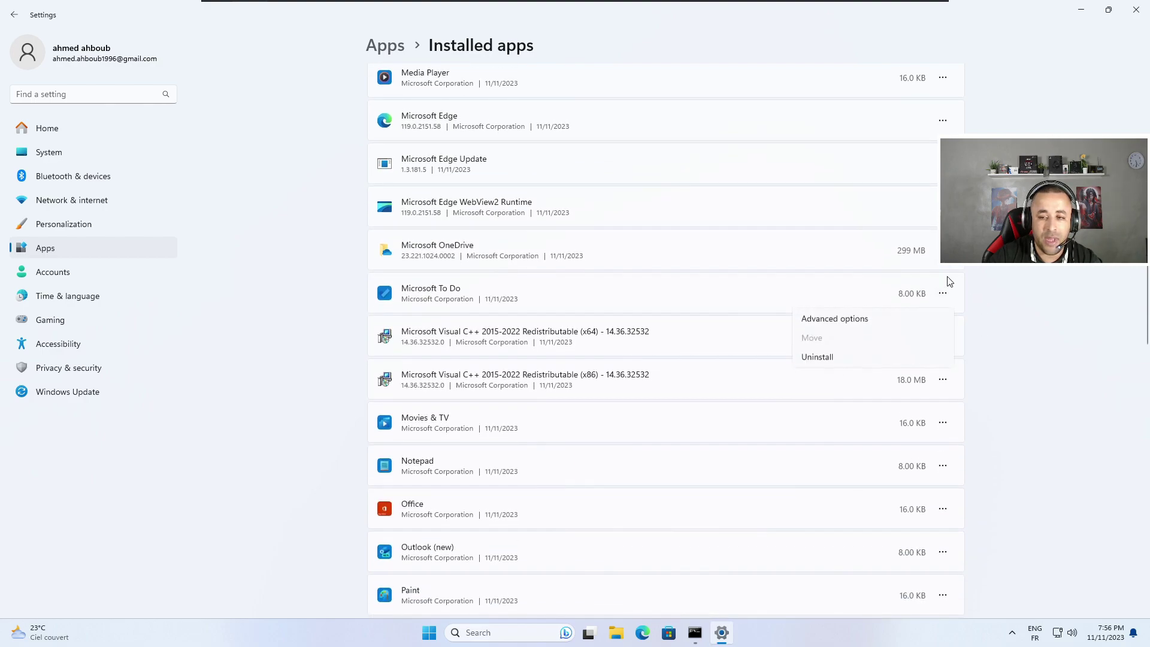
{"action": "left_click", "coordinate": [942, 250]}
{"action": "left_click", "coordinate": [862, 296]}
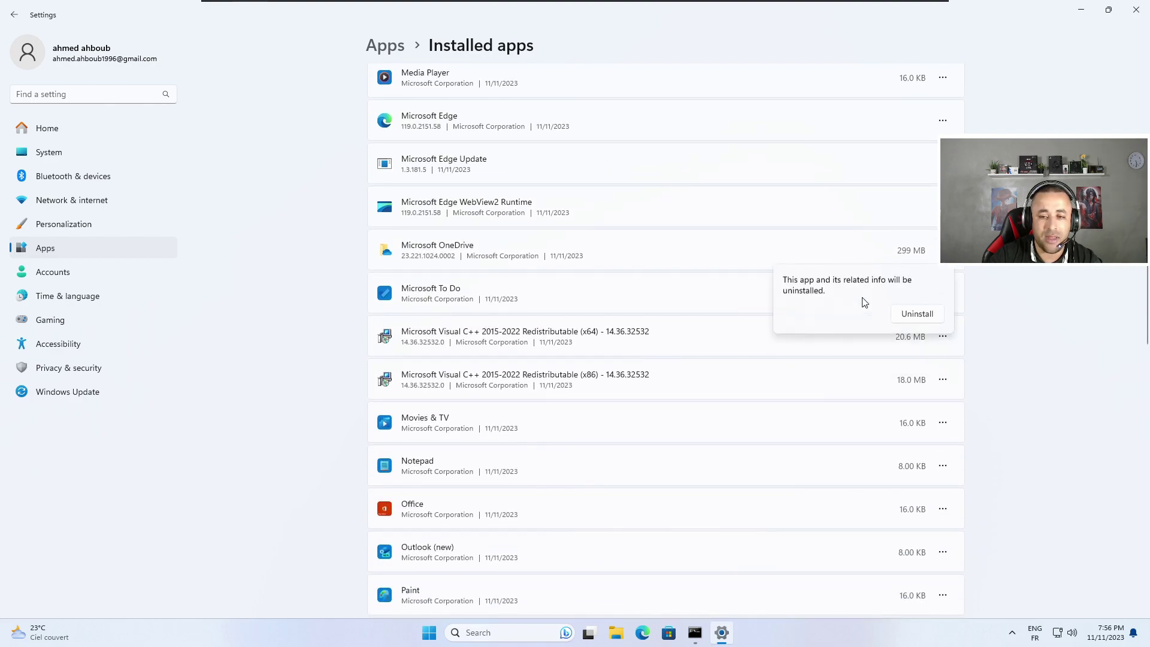
{"action": "left_click", "coordinate": [923, 318]}
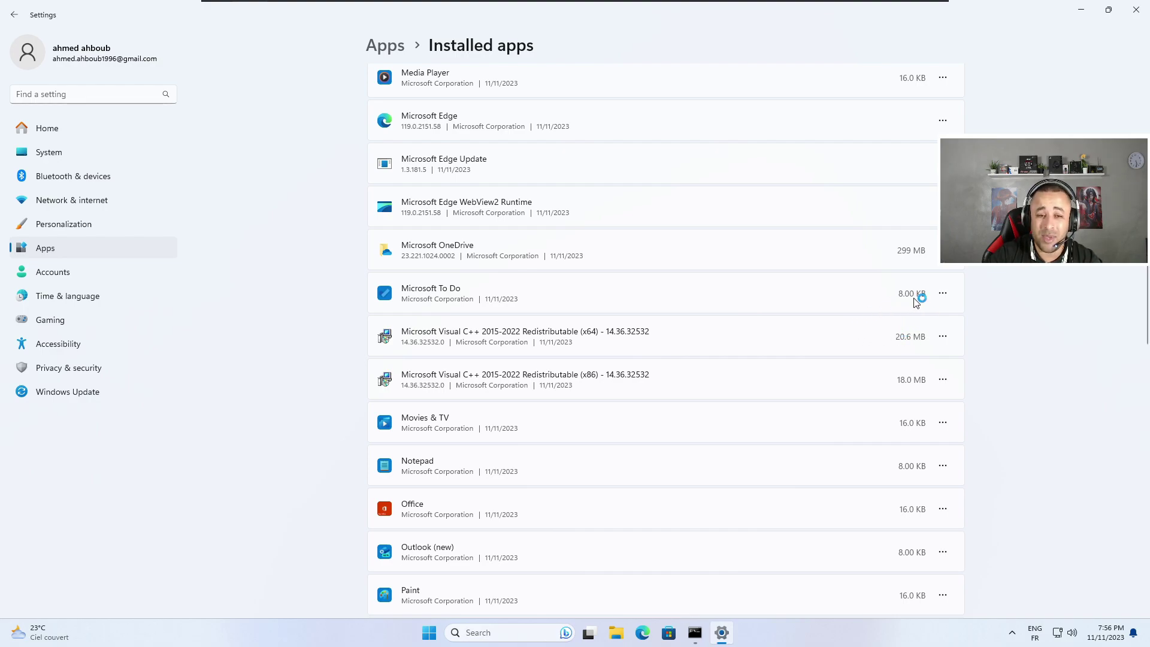
{"action": "scroll", "coordinate": [904, 359], "scroll_direction": "down", "scroll_amount": 2}
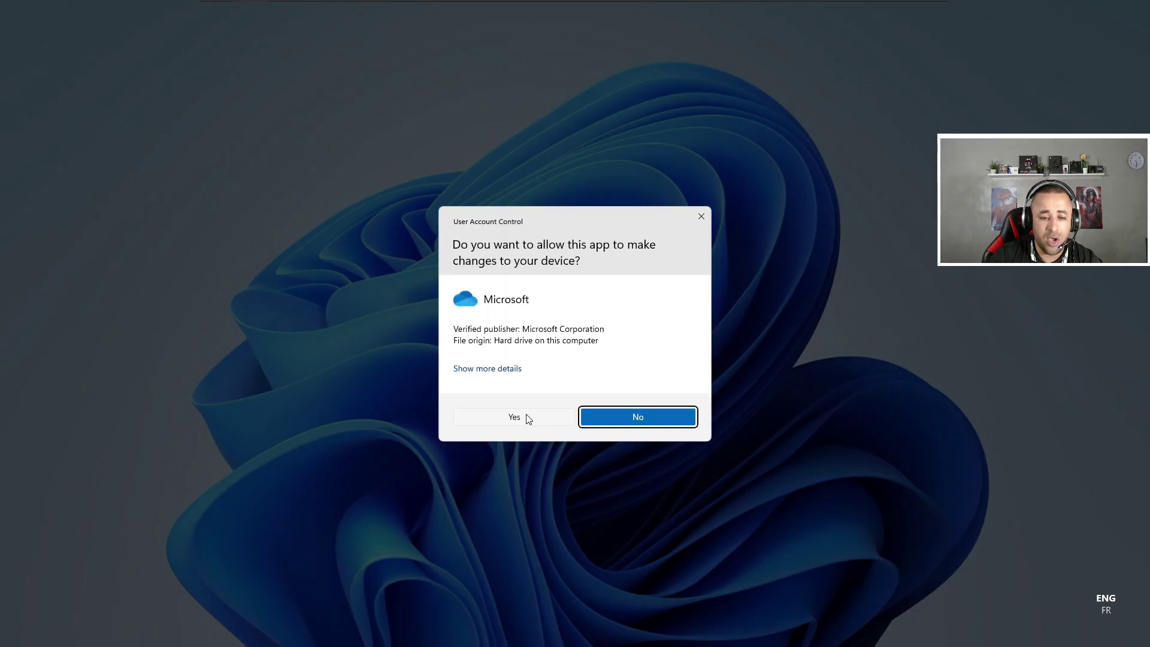
{"action": "left_click", "coordinate": [526, 415]}
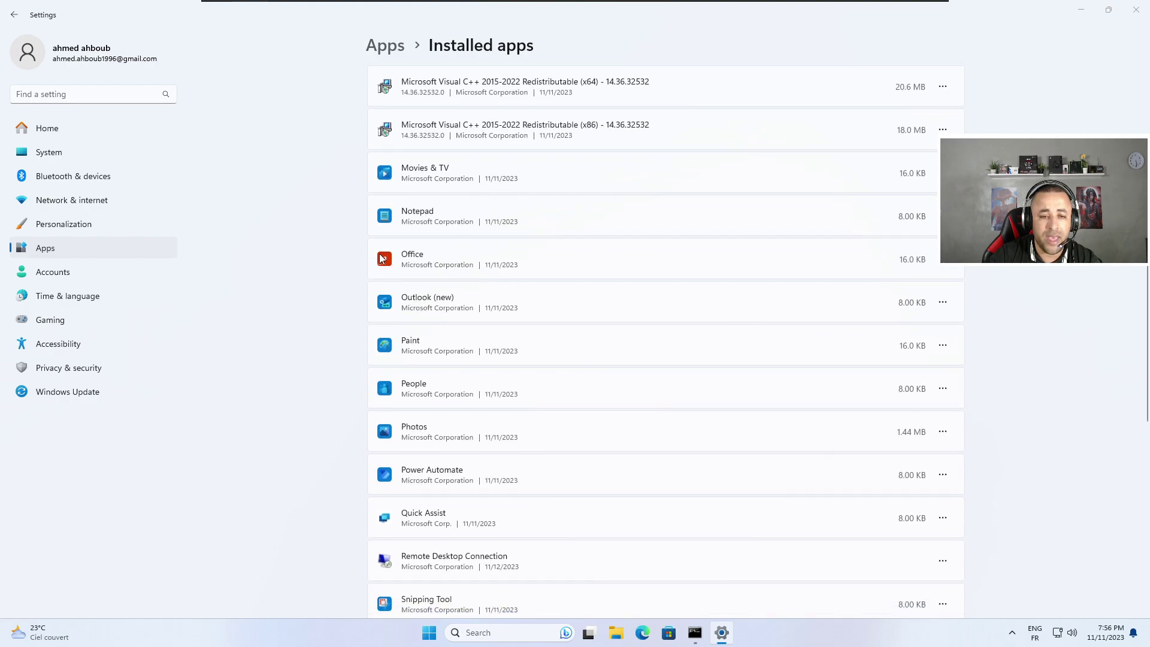
- Uninstall the Office and People apps
{"action": "left_click", "coordinate": [944, 264]}
{"action": "left_click", "coordinate": [868, 323]}
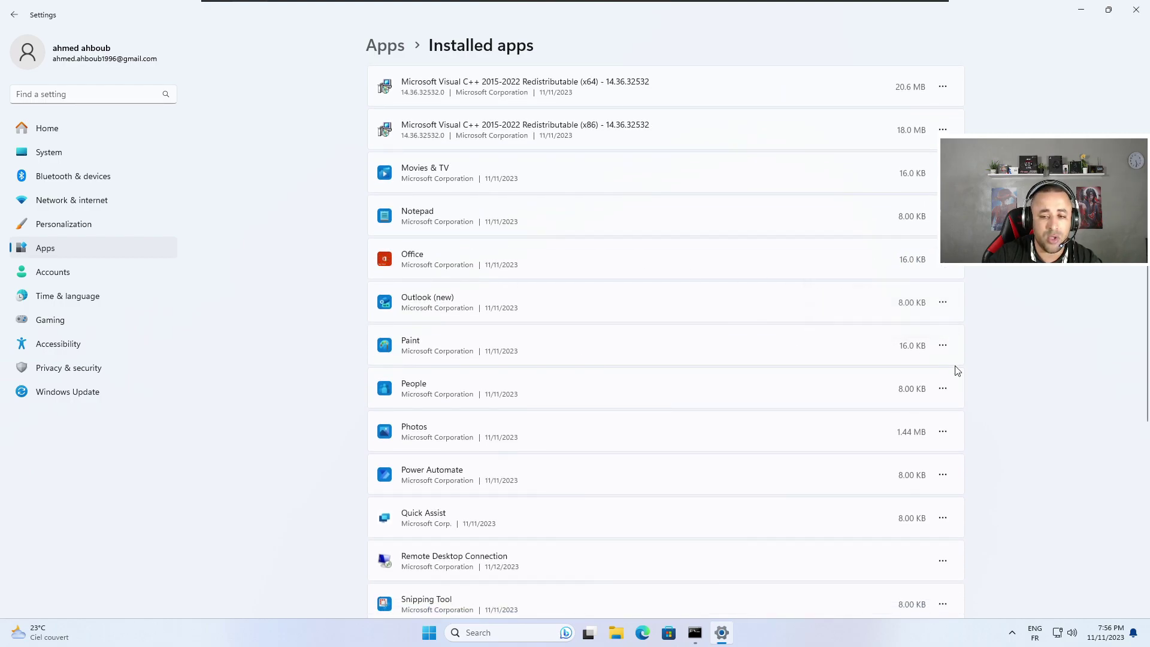
{"action": "left_click", "coordinate": [935, 327]}
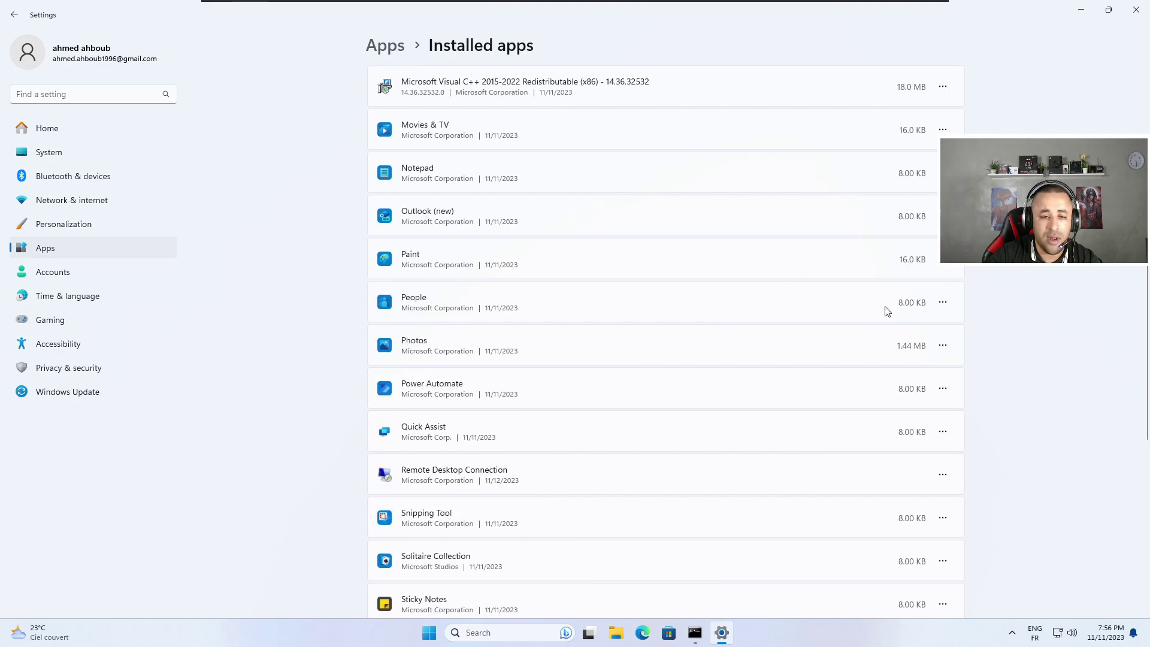
{"action": "left_click", "coordinate": [944, 302]}
{"action": "left_click", "coordinate": [832, 367]}
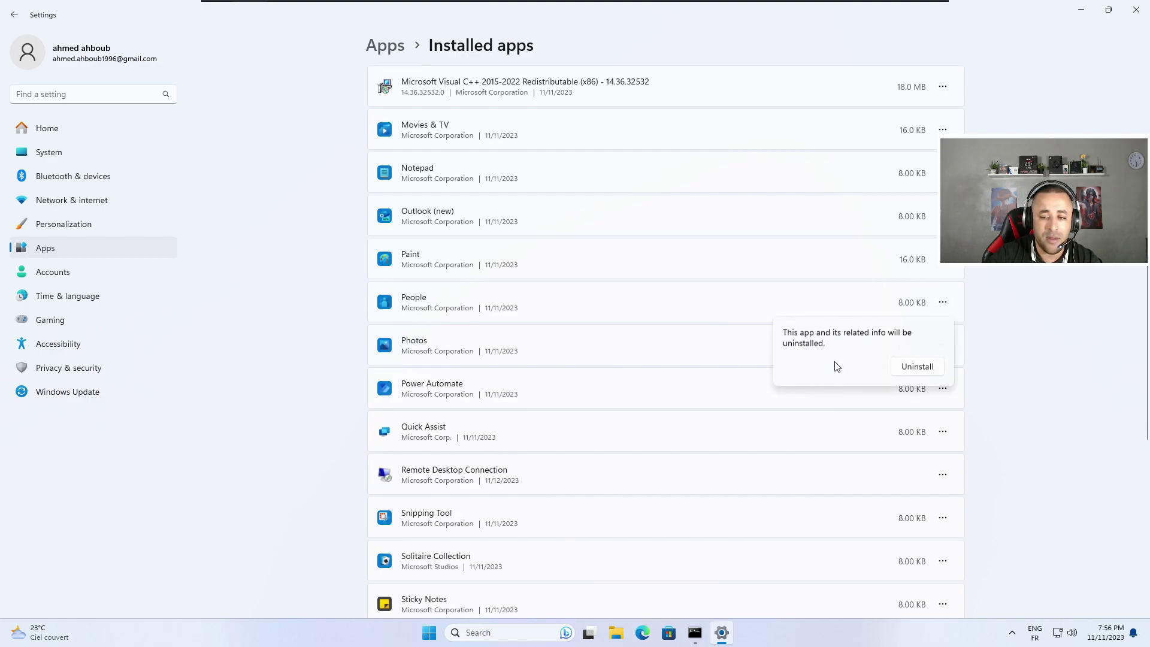
{"action": "left_click", "coordinate": [918, 366]}
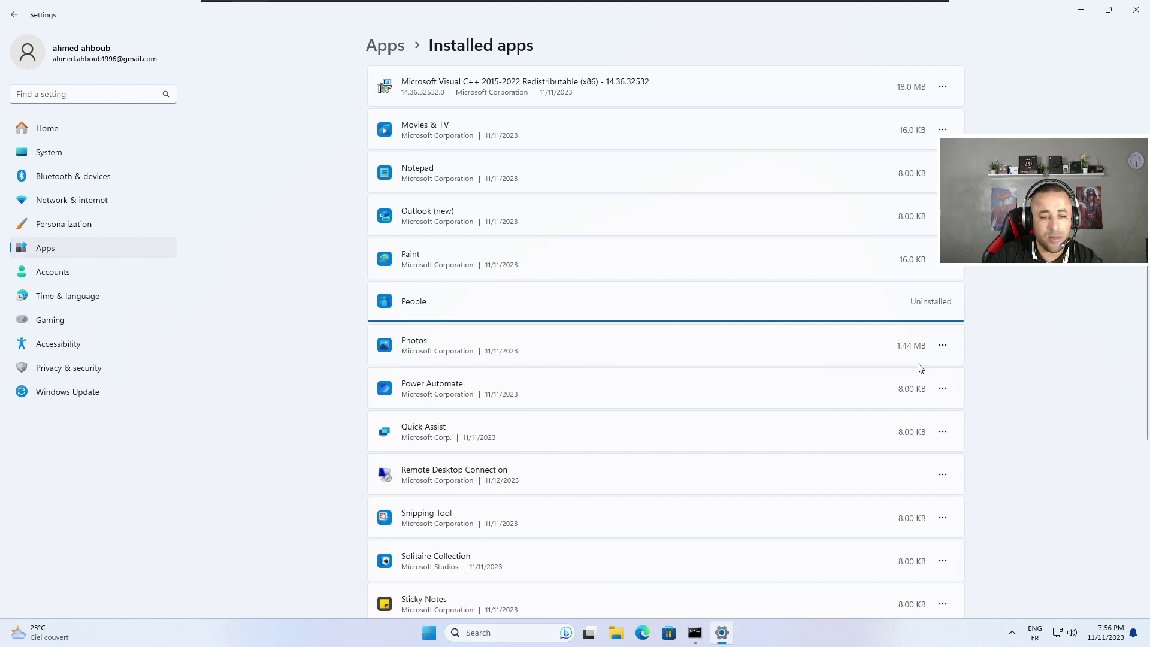
- Uninstall the Sticky Notes and Weather apps
{"action": "scroll", "coordinate": [920, 367], "scroll_direction": "down", "scroll_amount": 2}
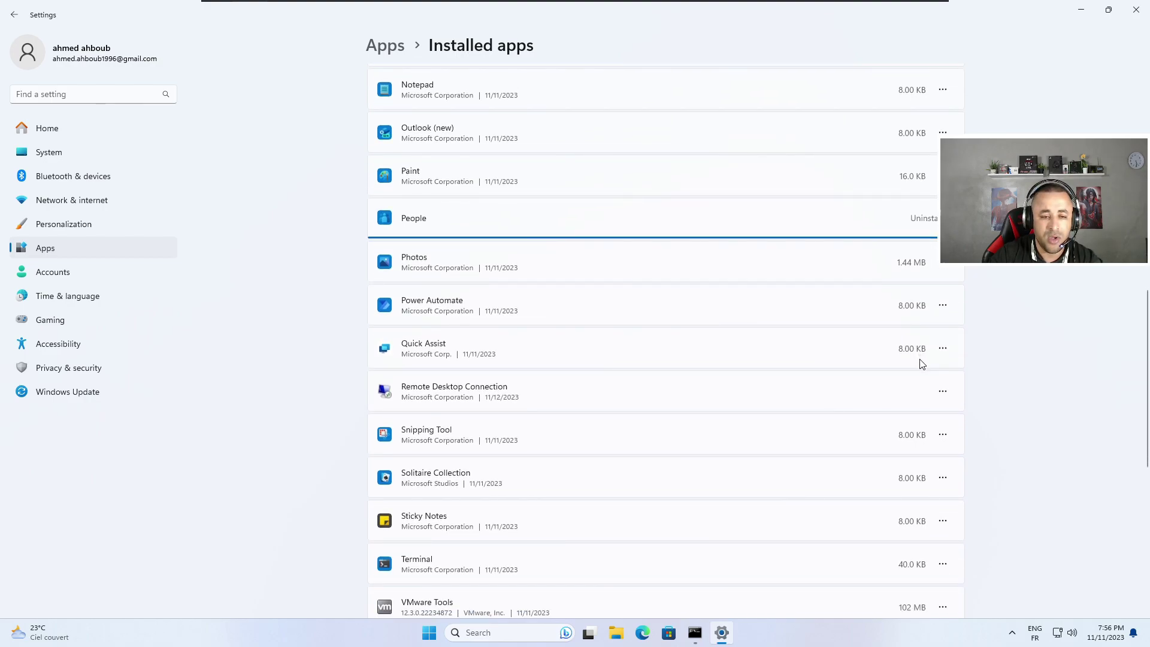
{"action": "scroll", "coordinate": [921, 362], "scroll_direction": "down", "scroll_amount": 2}
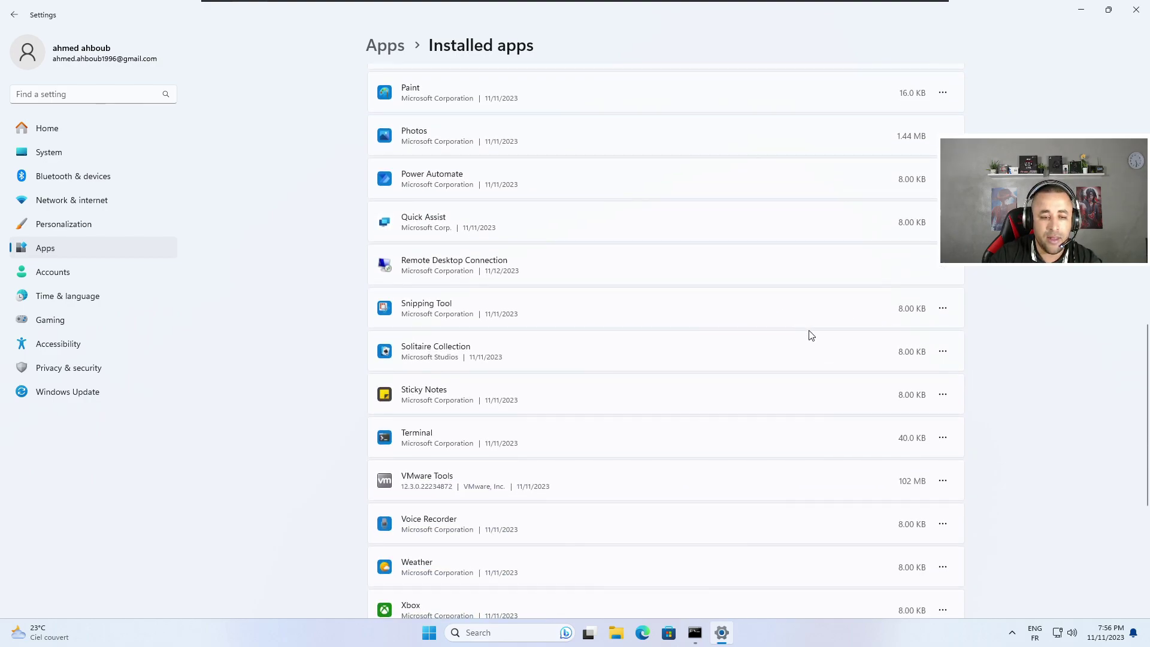
{"action": "left_click", "coordinate": [942, 401]}
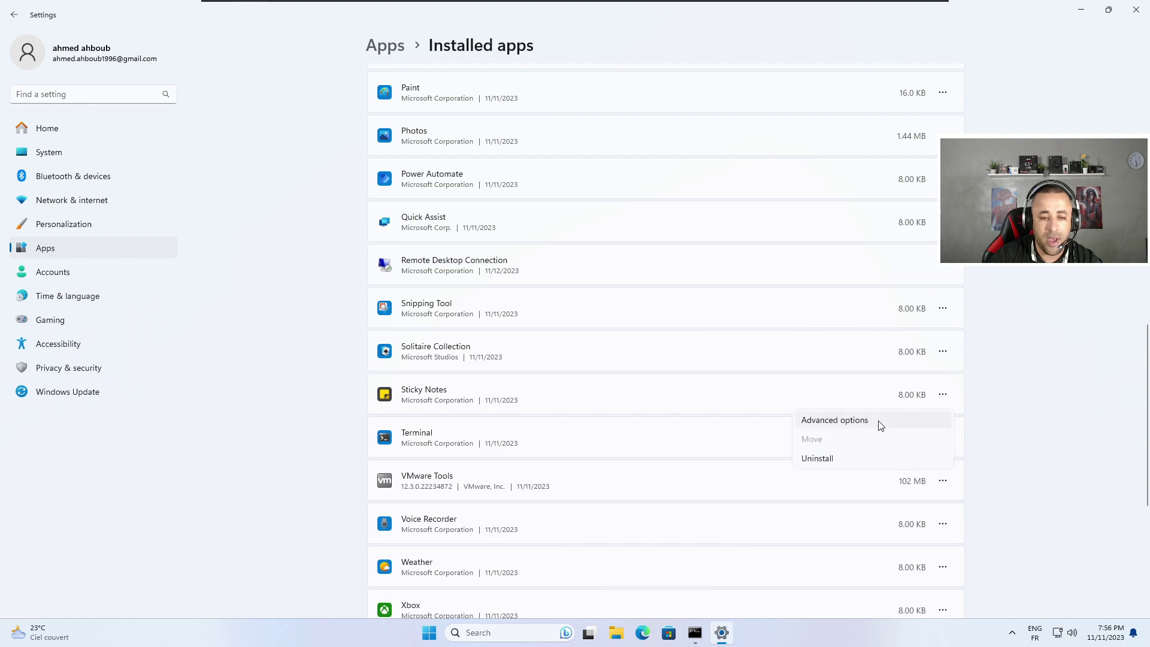
{"action": "left_click", "coordinate": [825, 460]}
{"action": "left_click", "coordinate": [904, 458]}
{"action": "scroll", "coordinate": [841, 425], "scroll_direction": "down", "scroll_amount": 2}
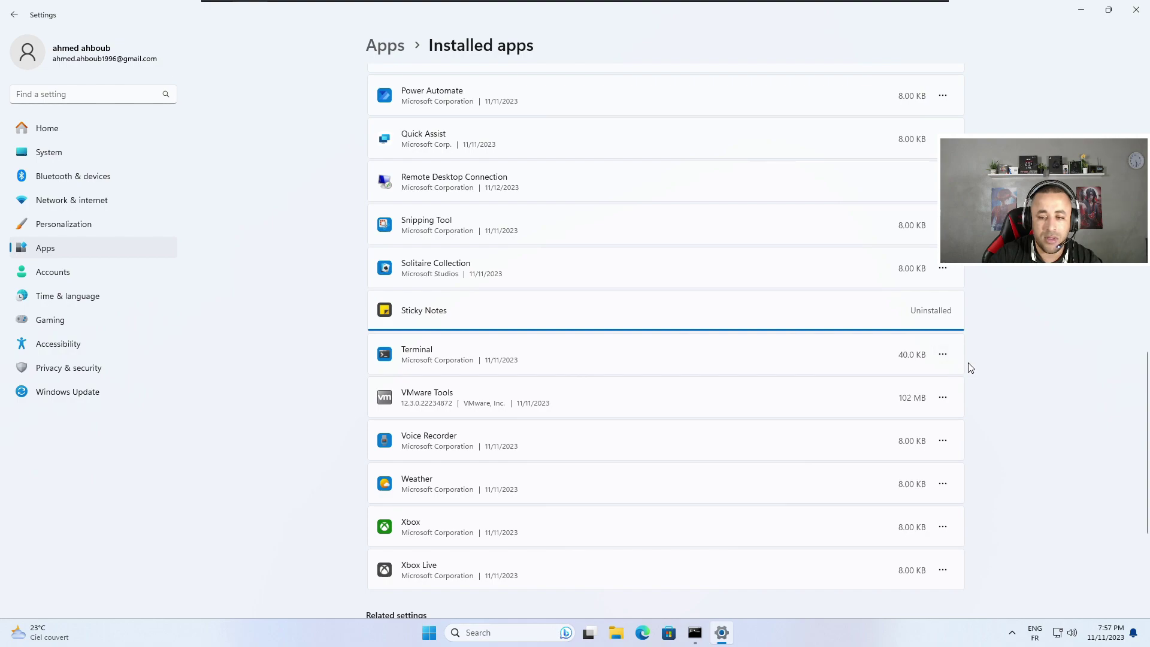
{"action": "scroll", "coordinate": [952, 374], "scroll_direction": "down", "scroll_amount": 2}
{"action": "scroll", "coordinate": [905, 381], "scroll_direction": "down", "scroll_amount": 2}
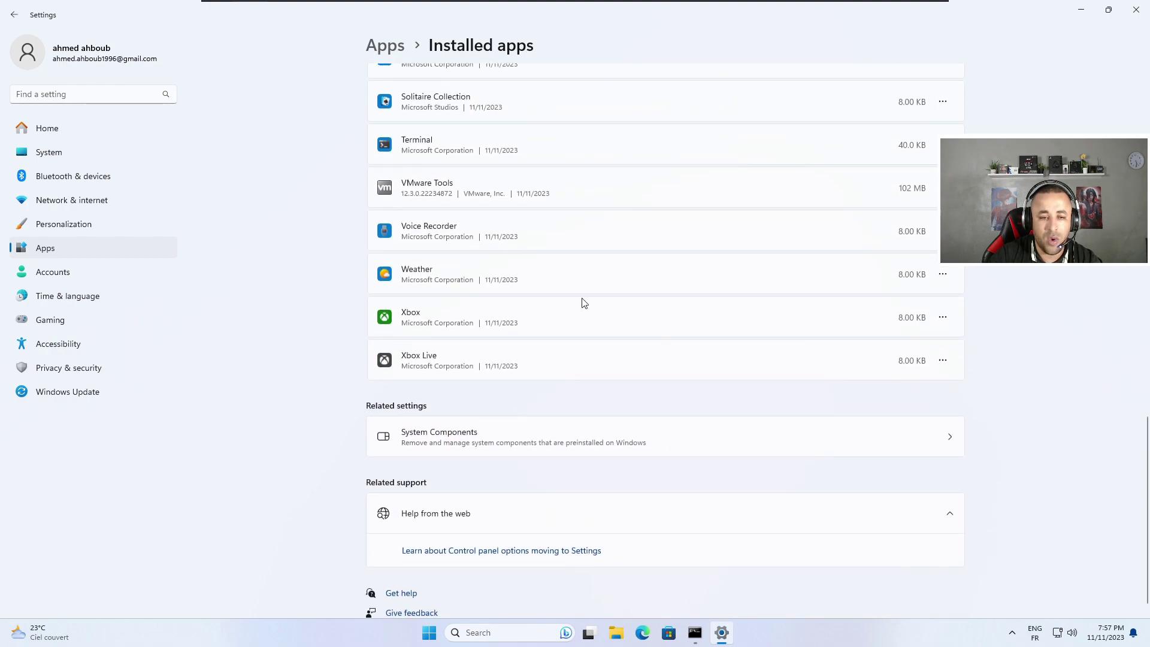
{"action": "left_click", "coordinate": [942, 274]}
{"action": "left_click", "coordinate": [830, 335]}
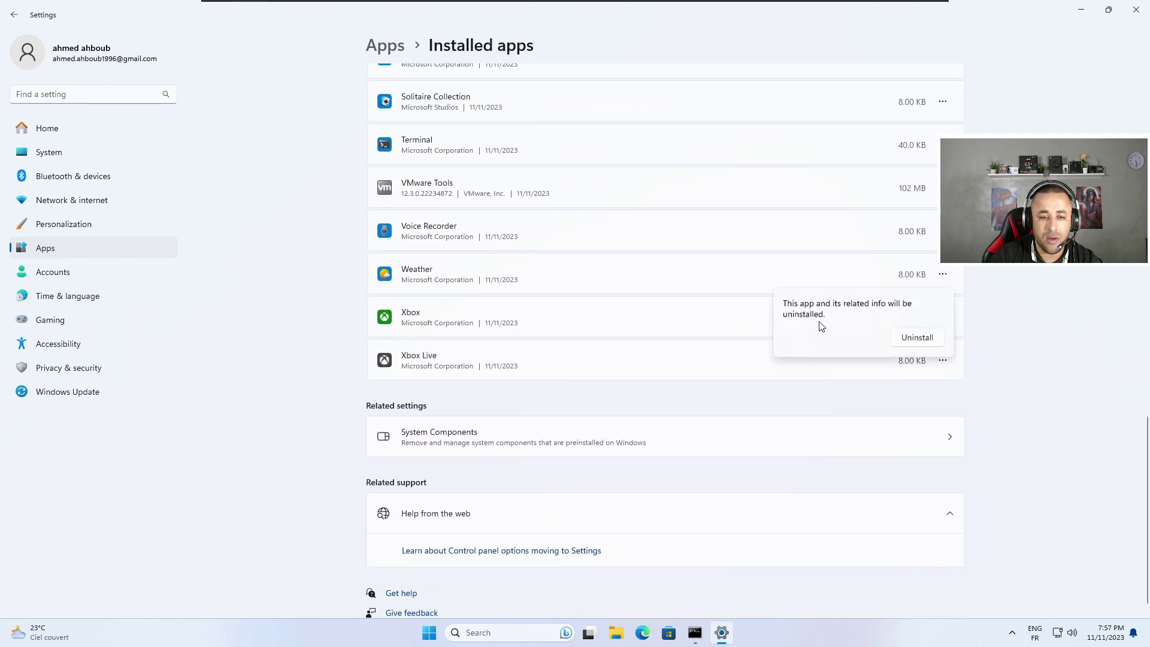
{"action": "left_click", "coordinate": [904, 344]}
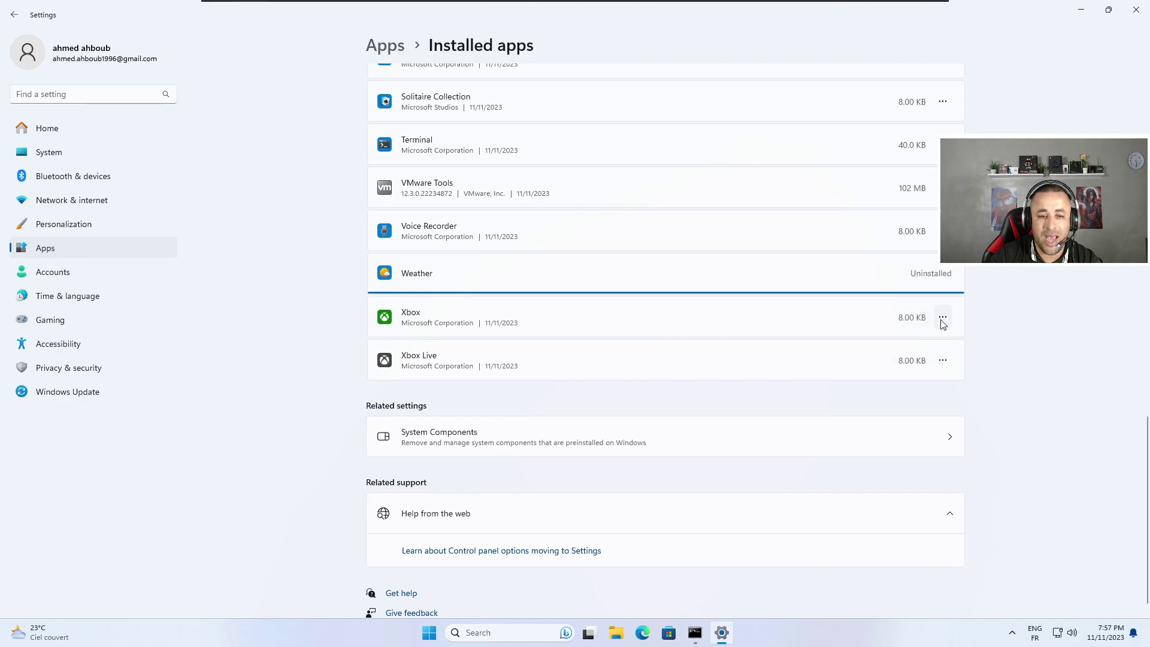
- Uninstall the Xbox and Xbox Live apps
{"action": "scroll", "coordinate": [942, 379], "scroll_direction": "down", "scroll_amount": 15}
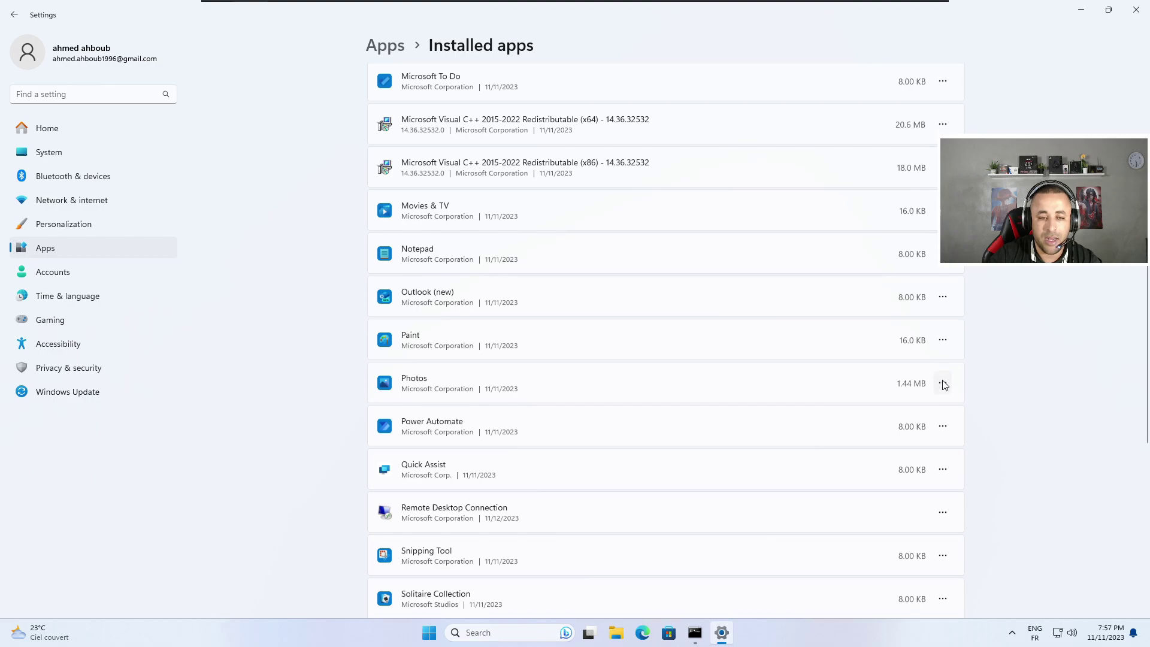
{"action": "left_click", "coordinate": [942, 302]}
{"action": "left_click", "coordinate": [849, 367]}
{"action": "left_click", "coordinate": [913, 367]}
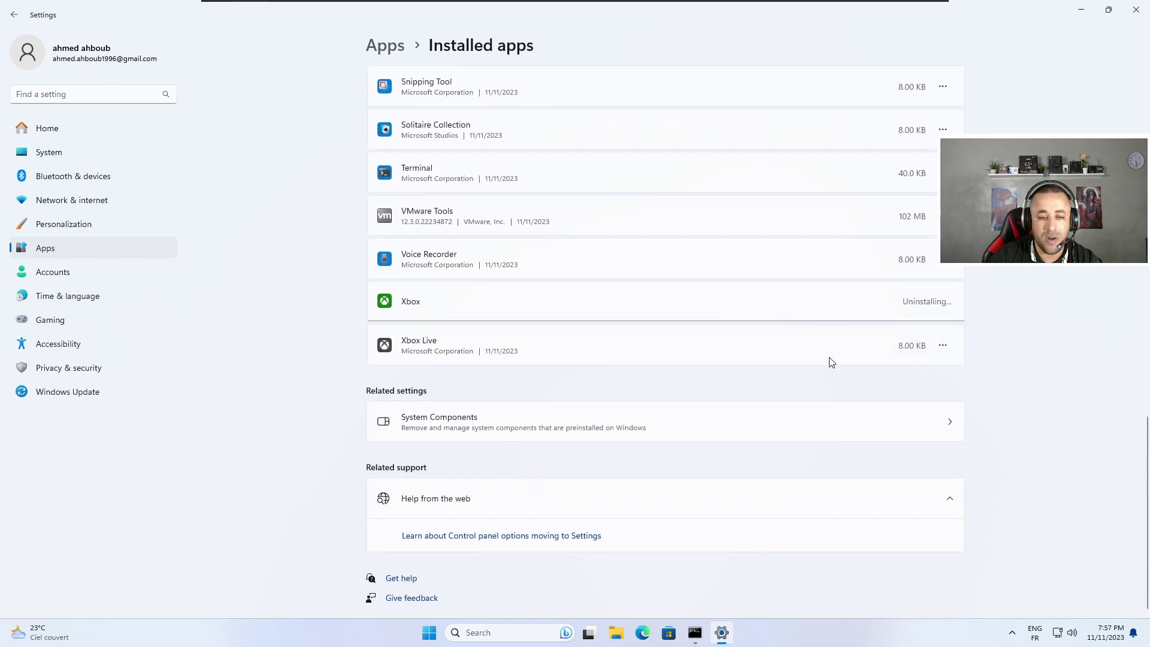
{"action": "left_click", "coordinate": [942, 346]}
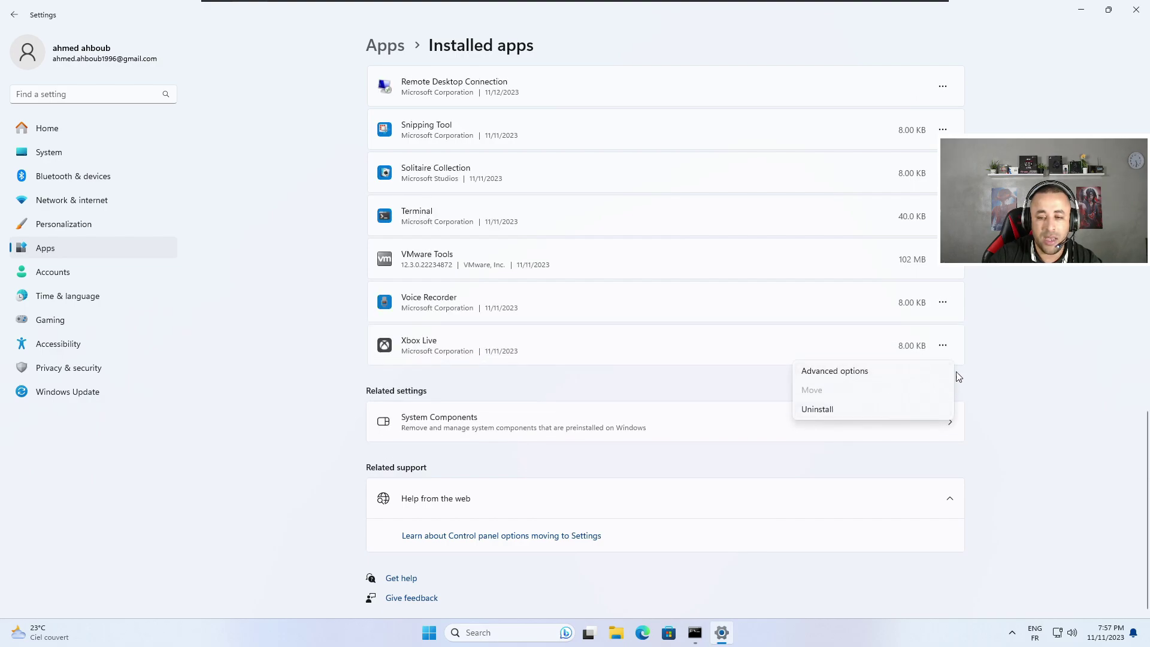
{"action": "left_click", "coordinate": [832, 410]}
{"action": "left_click", "coordinate": [917, 409]}
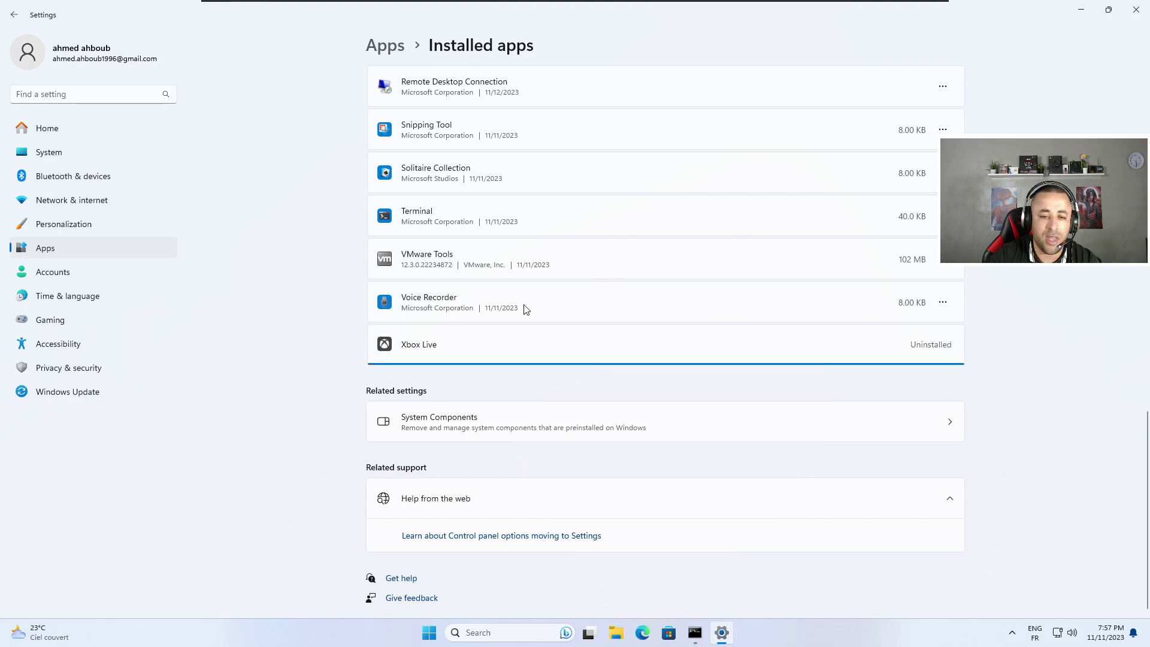
- Uninstall the Voice Recorder app and return to the main Apps settings
{"action": "left_click", "coordinate": [943, 302]}
{"action": "left_click", "coordinate": [817, 366]}
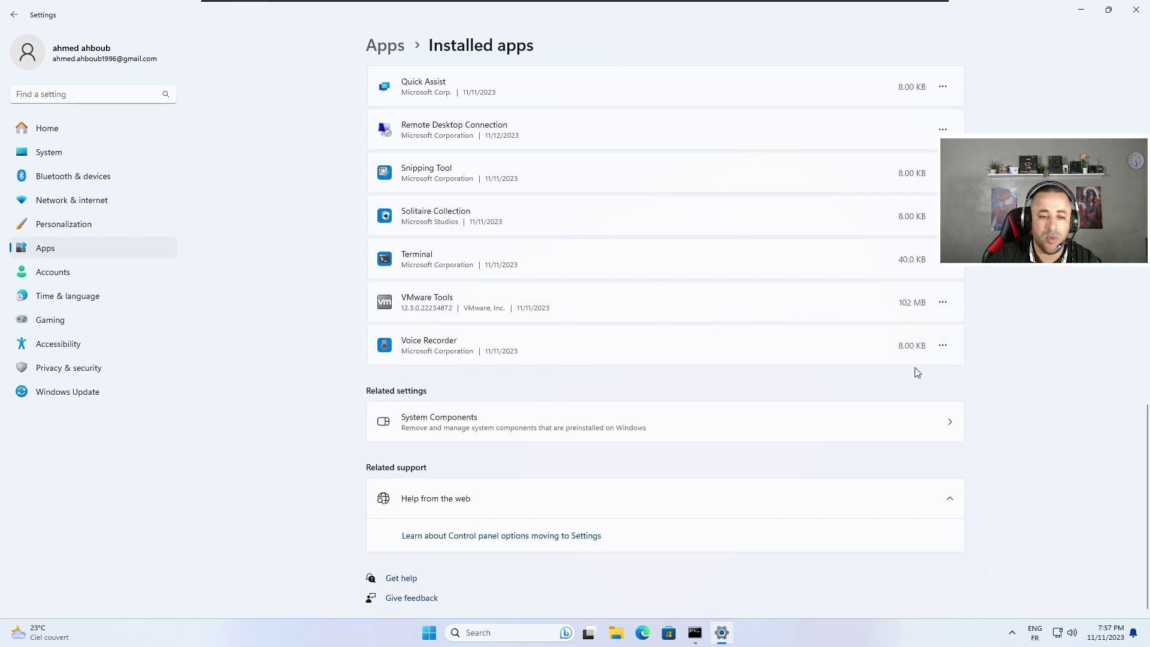
{"action": "left_click", "coordinate": [917, 410]}
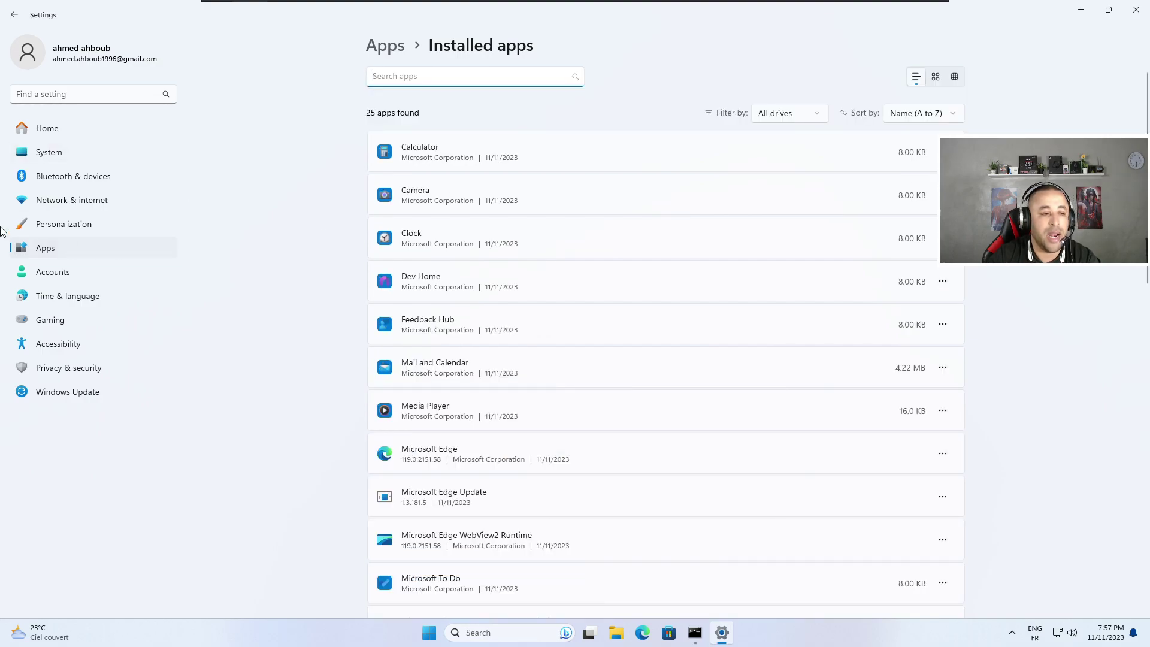
{"action": "left_click", "coordinate": [42, 251]}
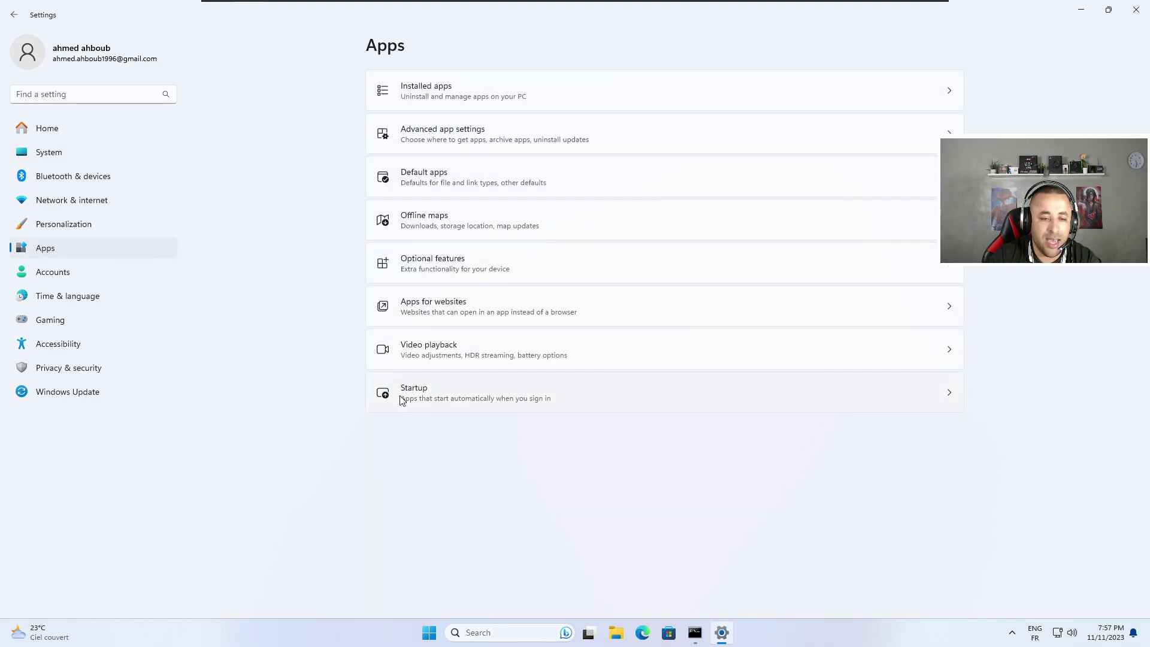
- Disable Microsoft Edge and VMware Tools Core Service in the Startup apps settings and close Settings
{"action": "left_click", "coordinate": [422, 391]}
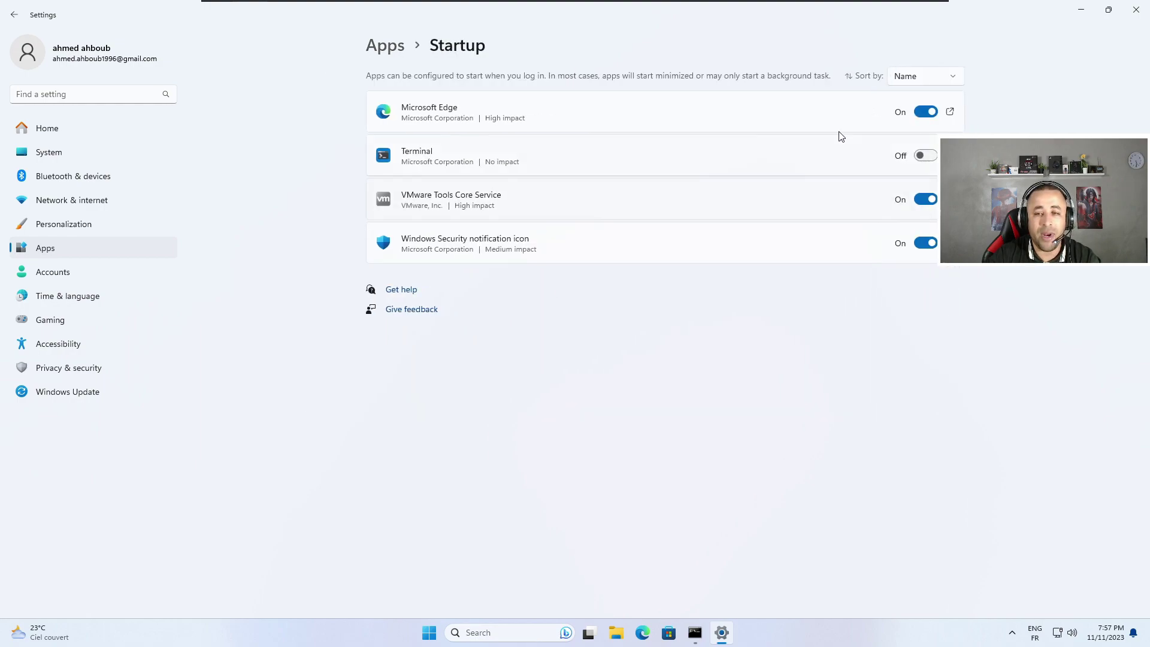
{"action": "left_click", "coordinate": [925, 112]}
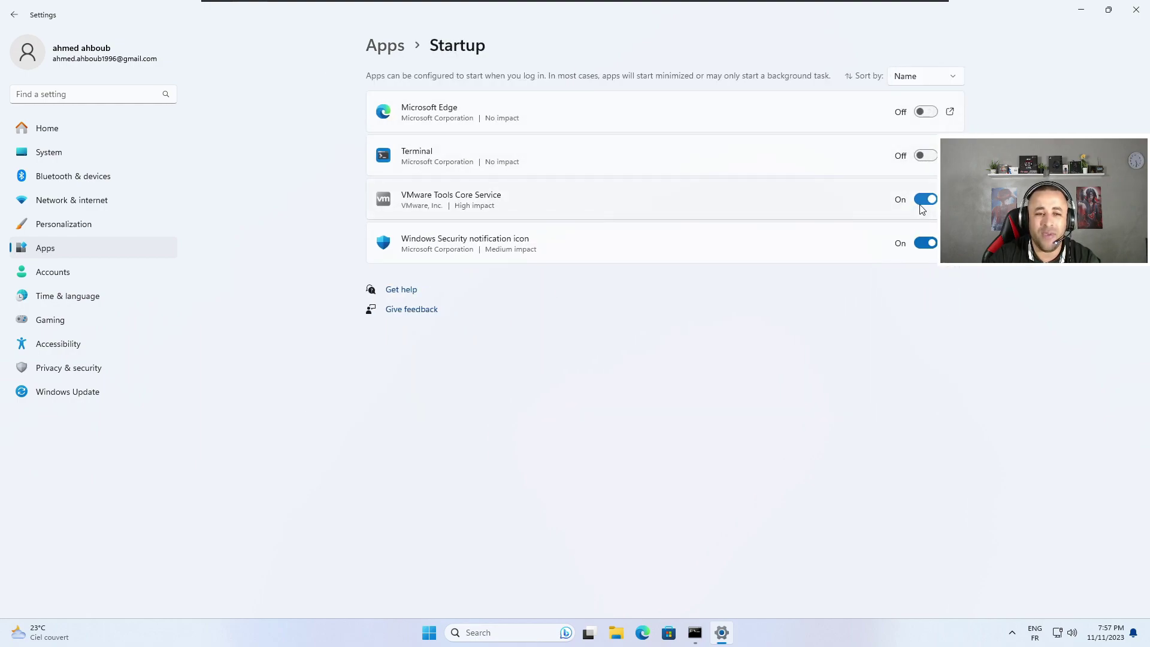
{"action": "left_click", "coordinate": [922, 204]}
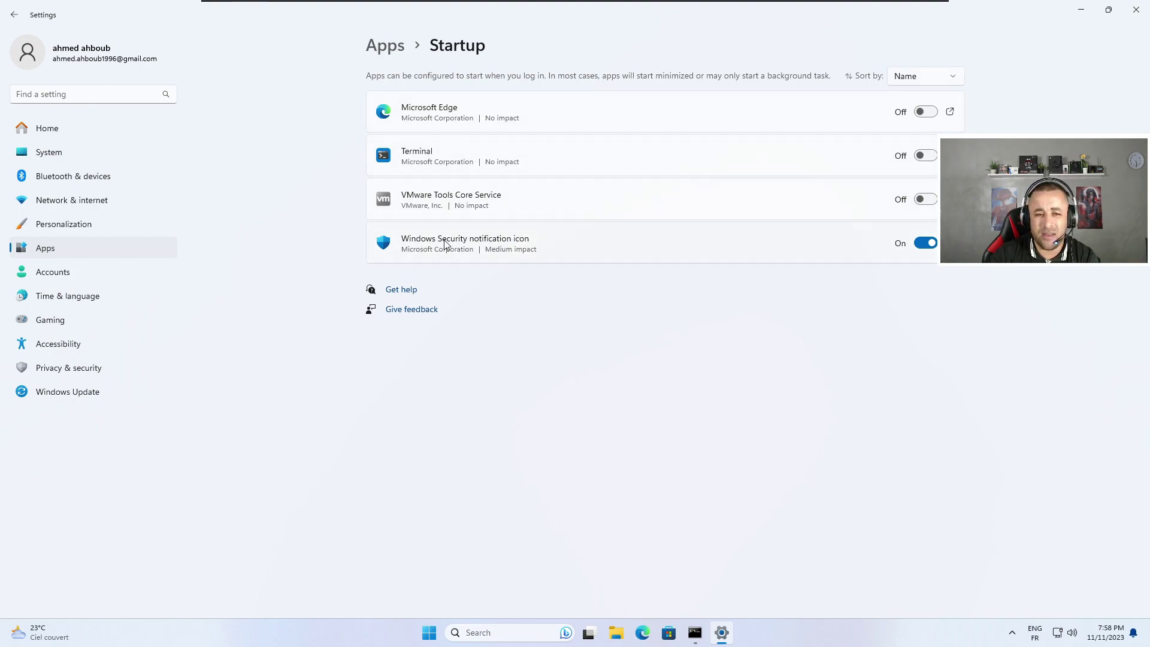
{"action": "left_click", "coordinate": [1136, 9]}
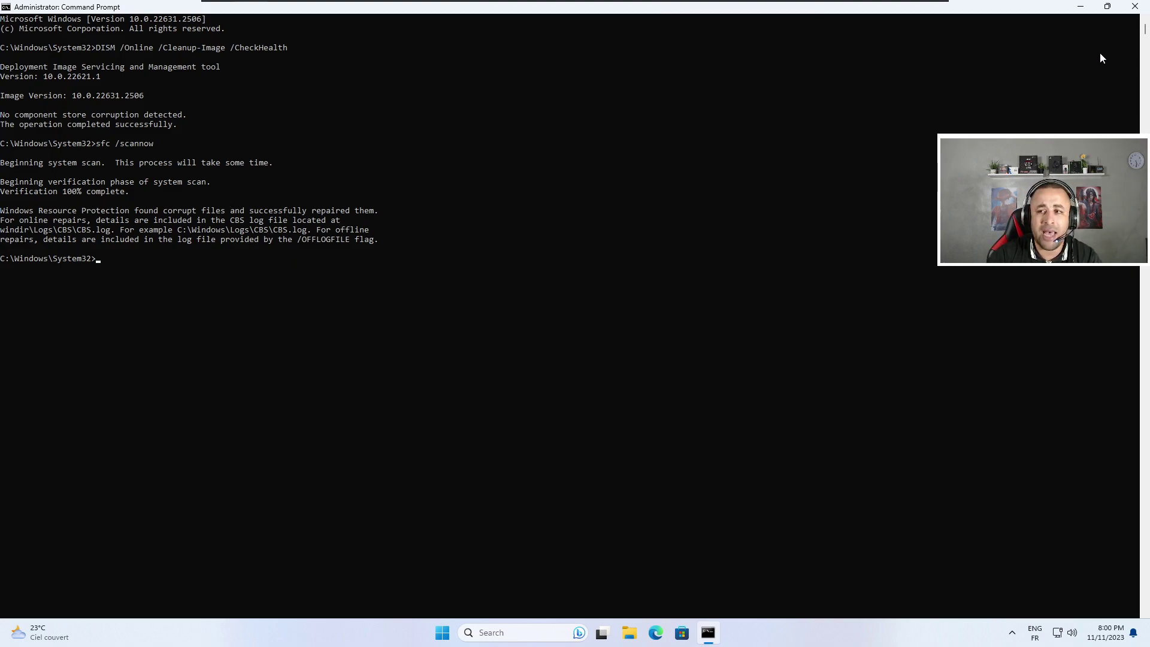
- Close the Command Prompt and refresh the desktop
{"action": "left_click", "coordinate": [1135, 6]}
{"action": "right_click", "coordinate": [484, 325]}
{"action": "left_click", "coordinate": [500, 357]}
- Turn off personalized ads, language-list website content and app launch tracking in the General privacy settings
{"action": "left_click", "coordinate": [455, 634]}
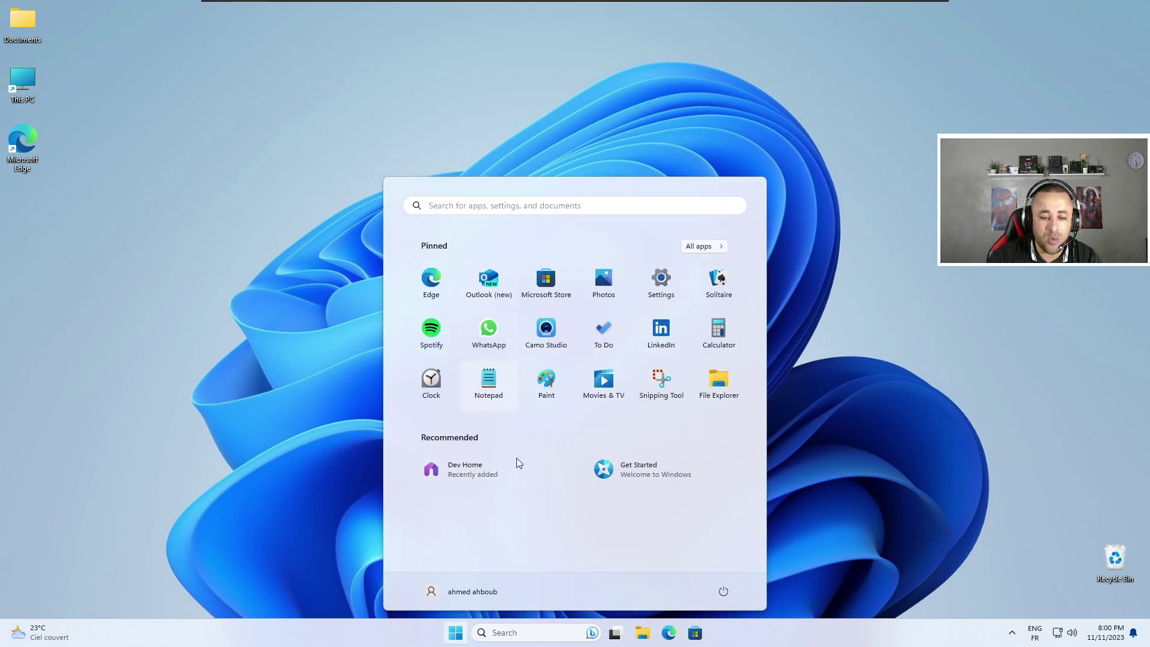
{"action": "left_click", "coordinate": [661, 280]}
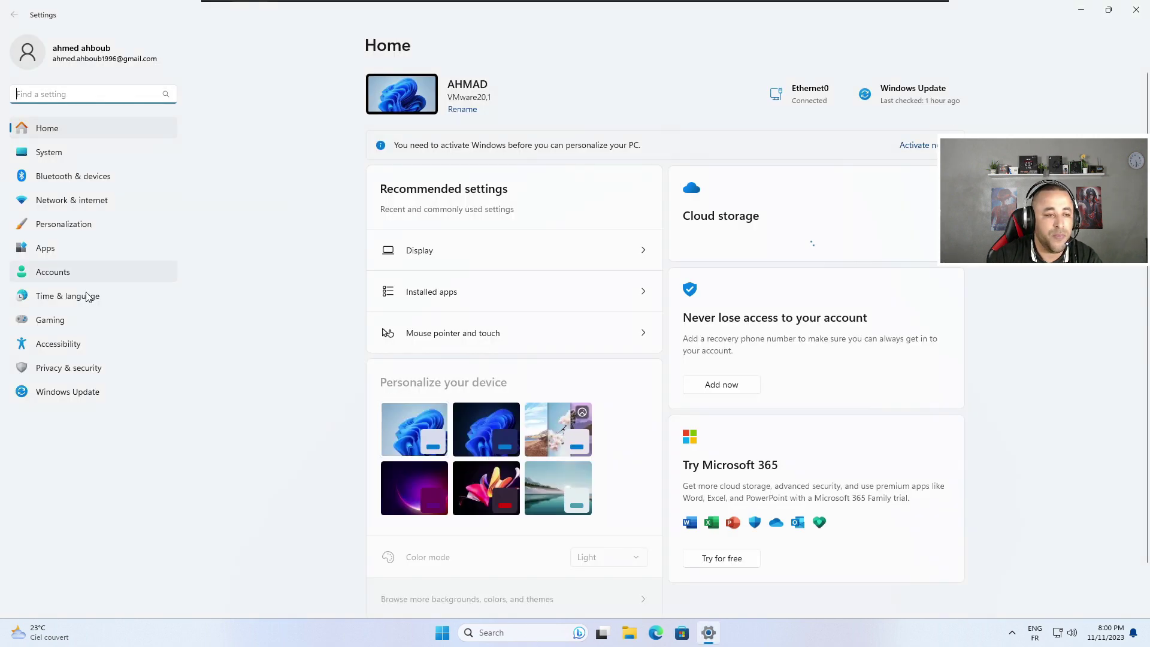
{"action": "left_click", "coordinate": [53, 368]}
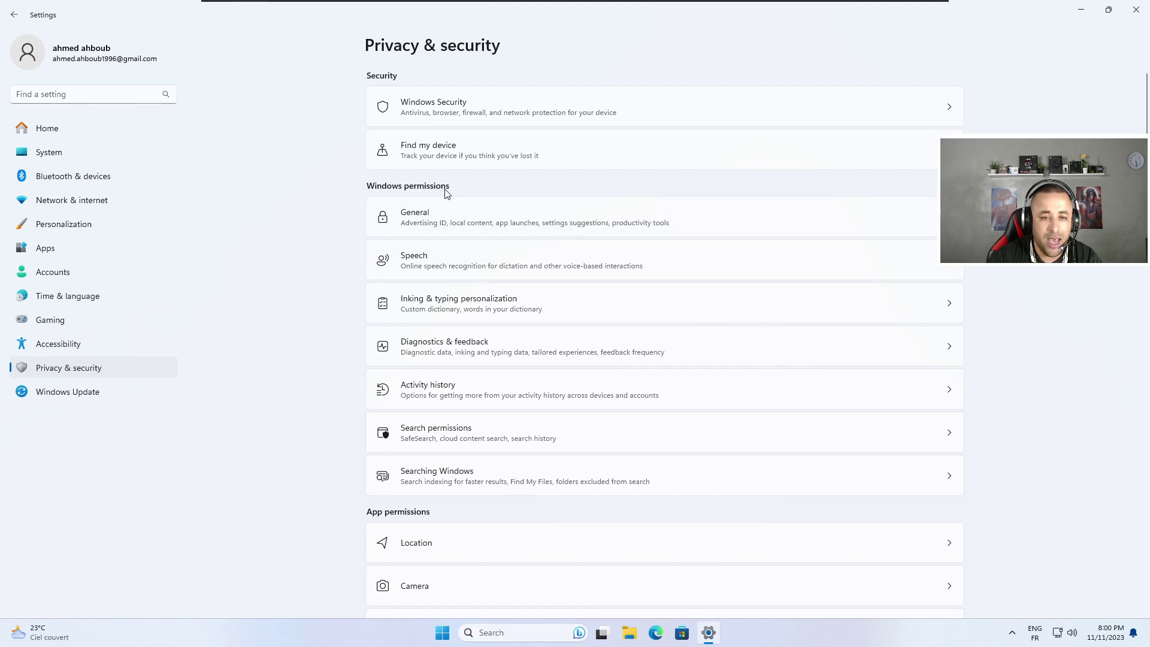
{"action": "left_click", "coordinate": [417, 218]}
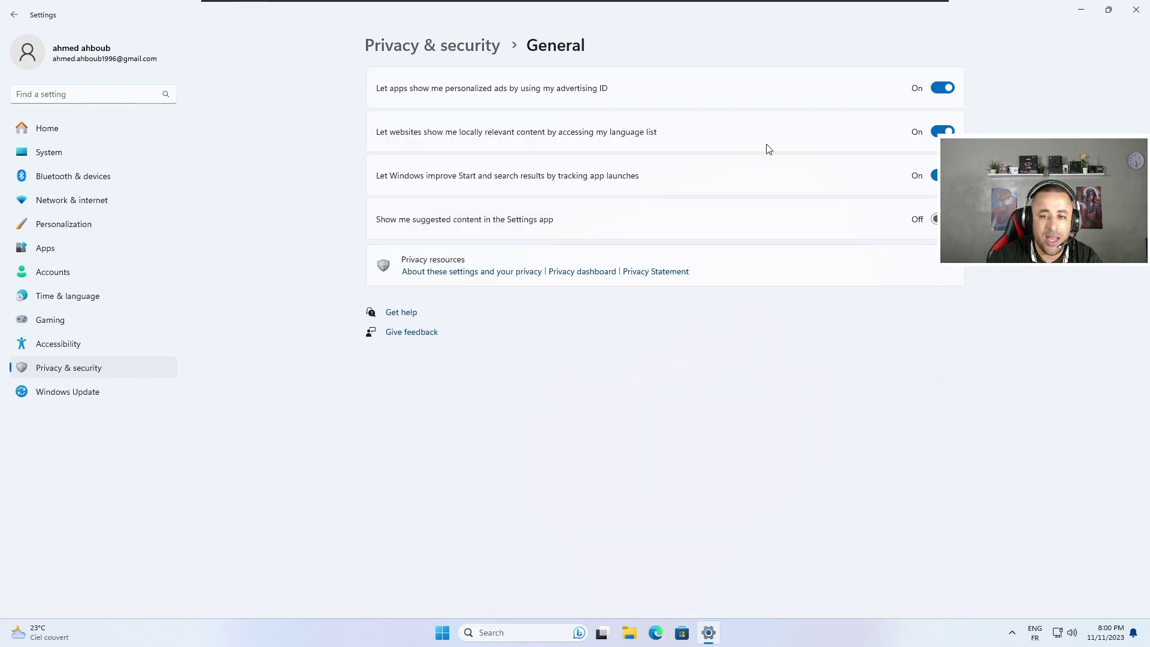
{"action": "left_click", "coordinate": [941, 88]}
{"action": "left_click", "coordinate": [942, 132]}
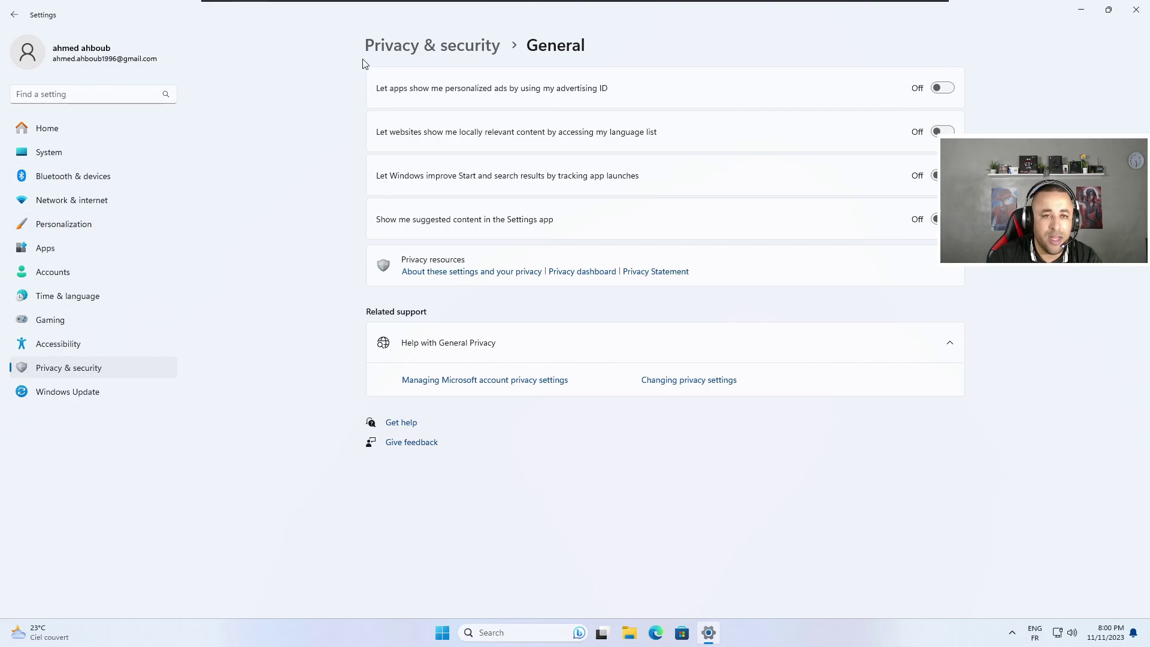
- Set online speech recognition to off in the Speech privacy settings and return to Privacy & security
{"action": "left_click", "coordinate": [457, 46]}
{"action": "left_click", "coordinate": [442, 266]}
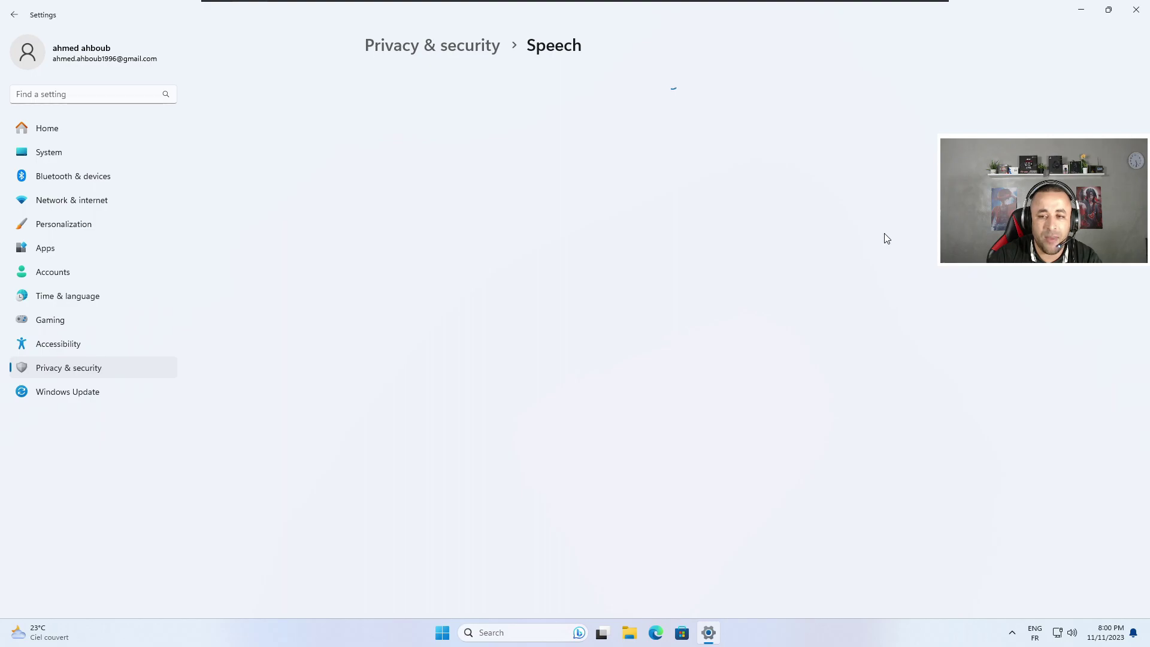
{"action": "left_click", "coordinate": [382, 207]}
{"action": "left_click", "coordinate": [379, 206]}
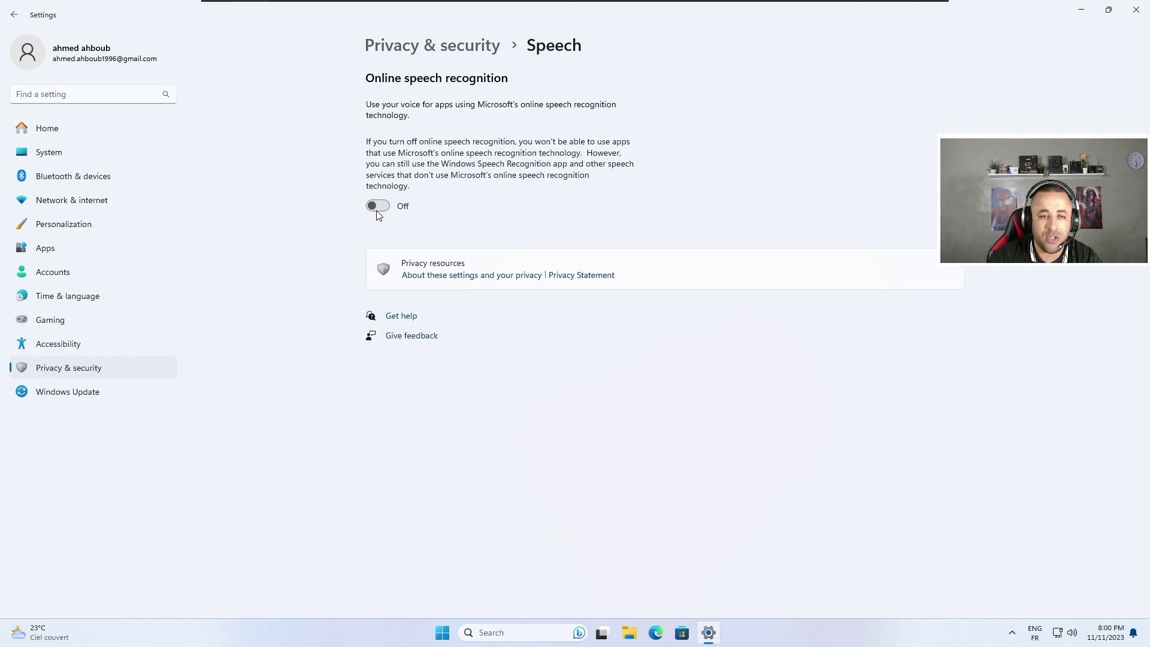
{"action": "left_click", "coordinate": [446, 45]}
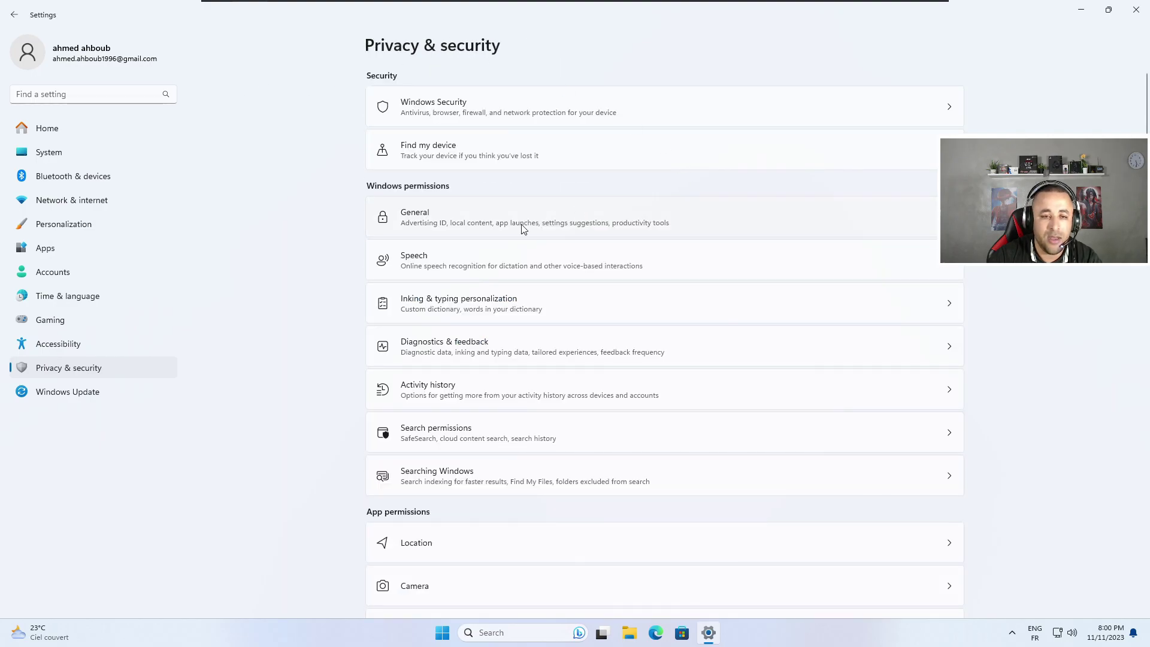
- Turn off the custom inking and typing dictionary in Inking & typing personalization and return to Privacy & security
{"action": "left_click", "coordinate": [475, 310]}
{"action": "left_click", "coordinate": [943, 130]}
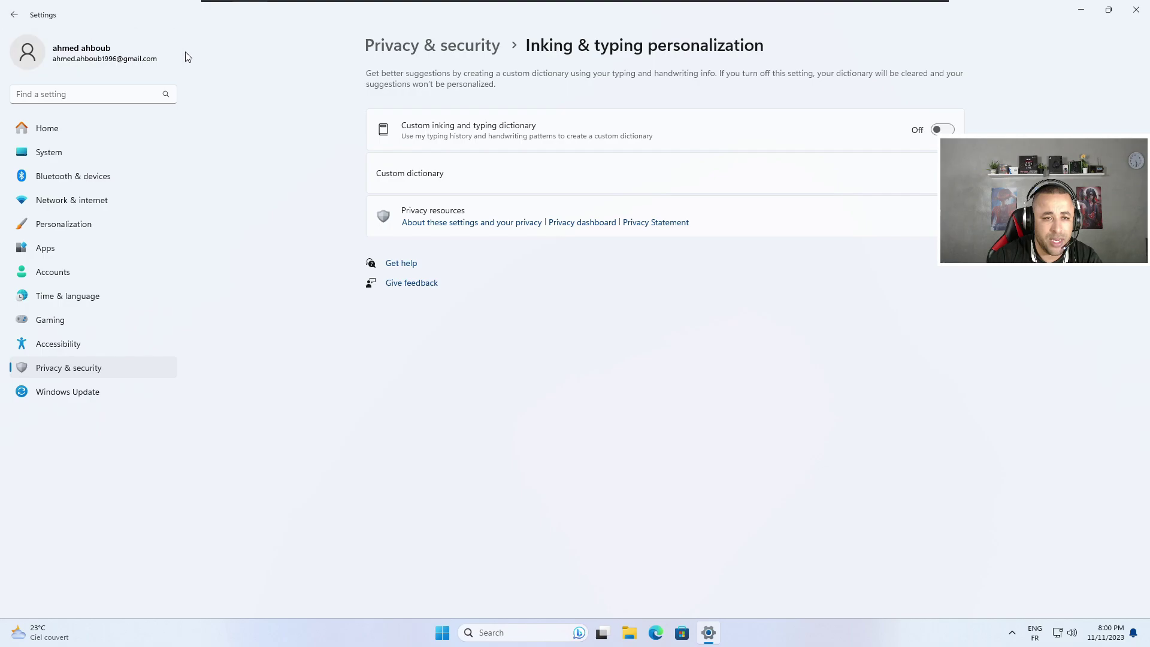
{"action": "left_click", "coordinate": [14, 14]}
- Turn off location services in the Location app permissions and return to Privacy & security
{"action": "scroll", "coordinate": [670, 365], "scroll_direction": "down", "scroll_amount": 3}
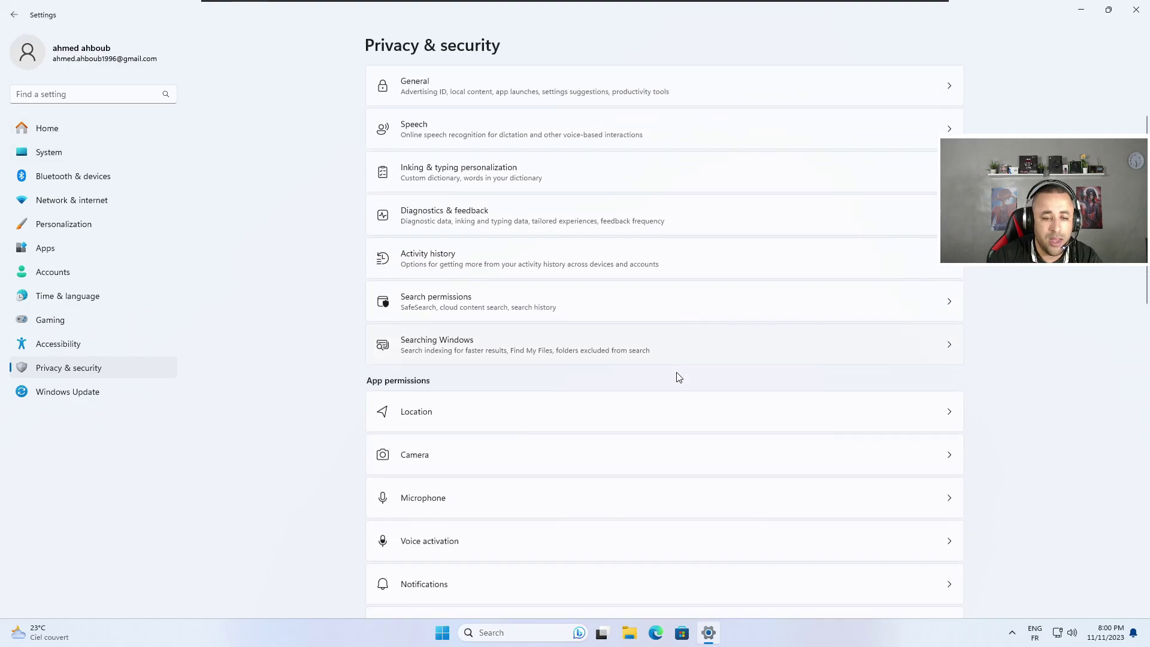
{"action": "left_click", "coordinate": [514, 372]}
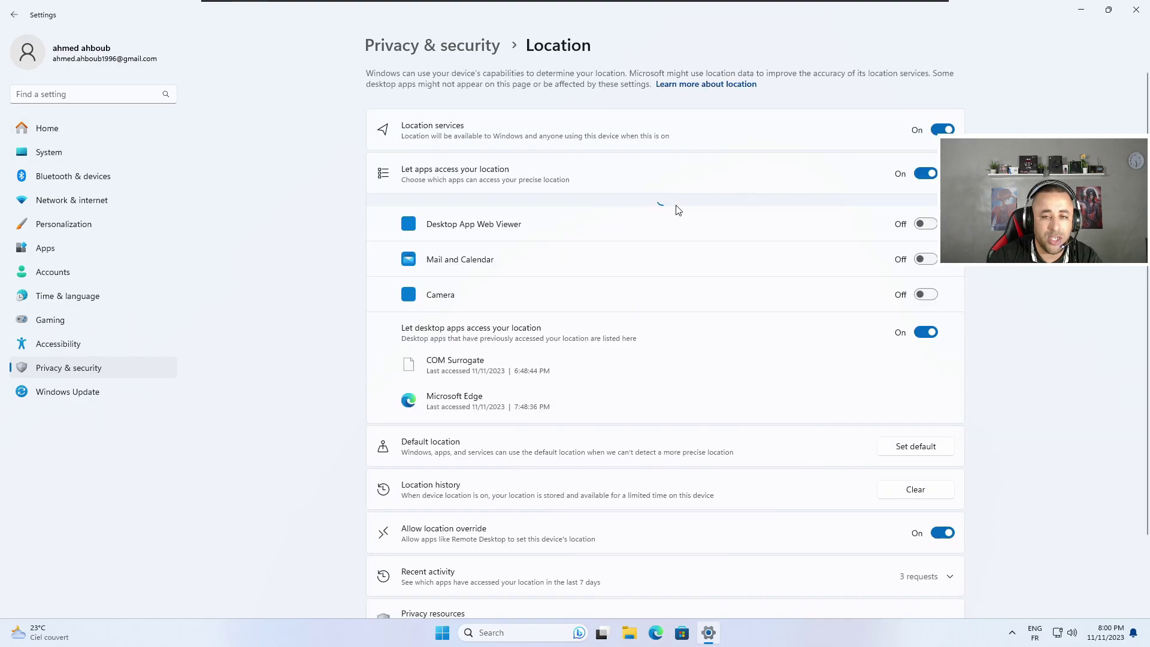
{"action": "left_click", "coordinate": [942, 129]}
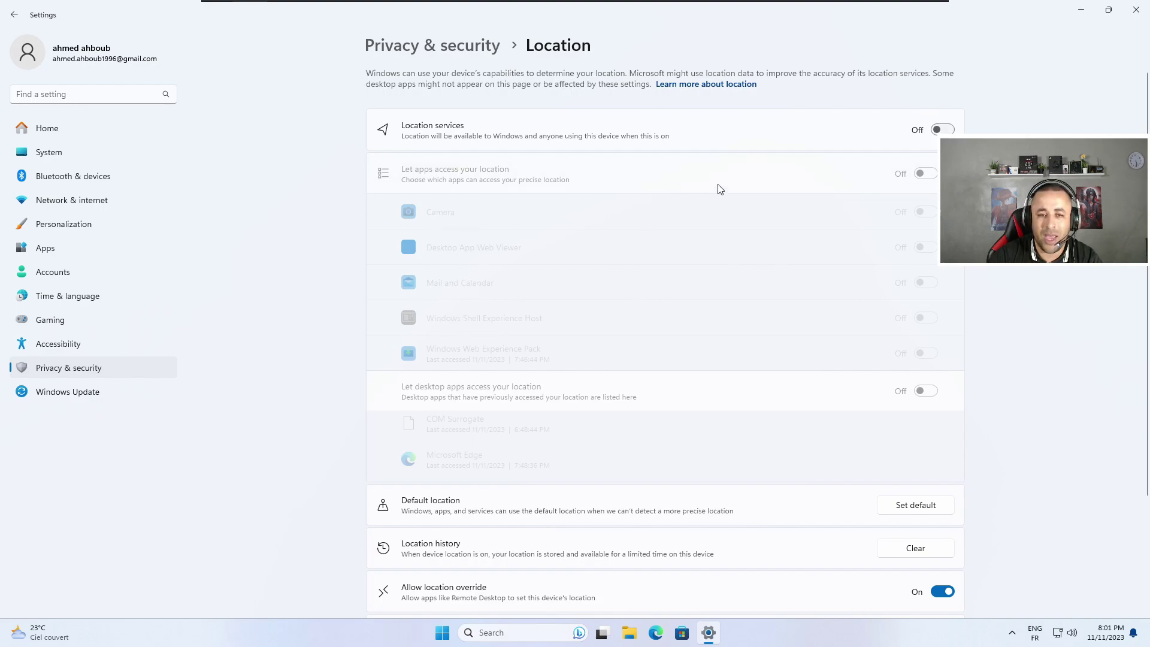
{"action": "left_click", "coordinate": [14, 14]}
- Review the remaining app permissions in Privacy & security and return to a refreshed desktop
{"action": "scroll", "coordinate": [586, 314], "scroll_direction": "down", "scroll_amount": 5}
{"action": "scroll", "coordinate": [586, 318], "scroll_direction": "down", "scroll_amount": 6}
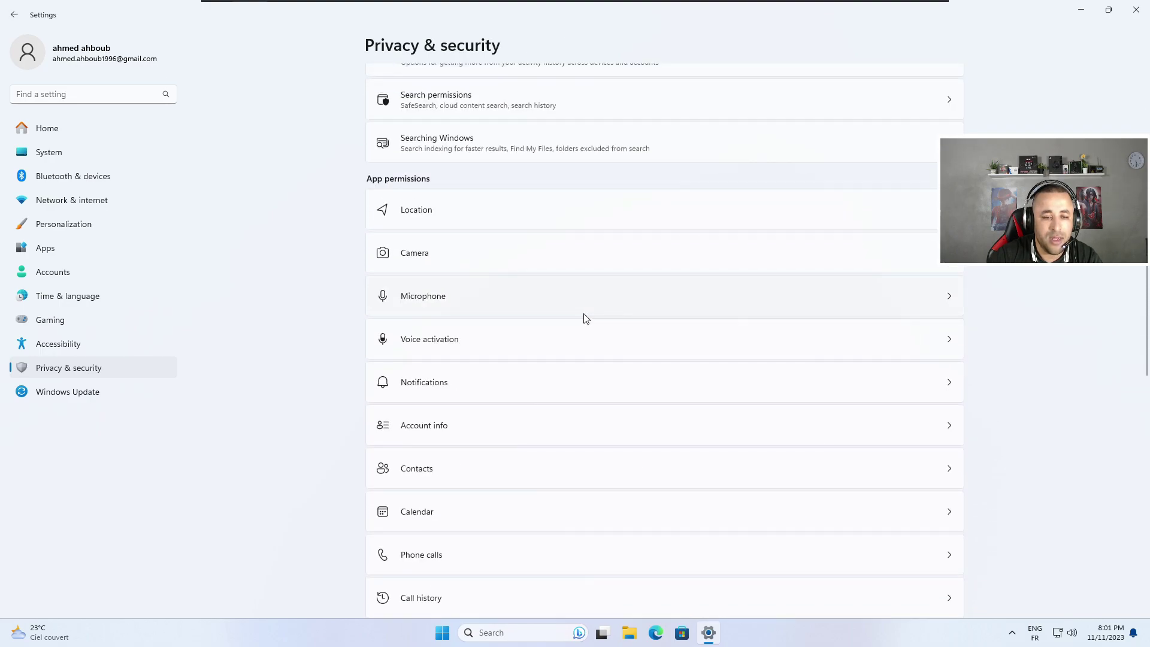
{"action": "scroll", "coordinate": [586, 318], "scroll_direction": "down", "scroll_amount": 5}
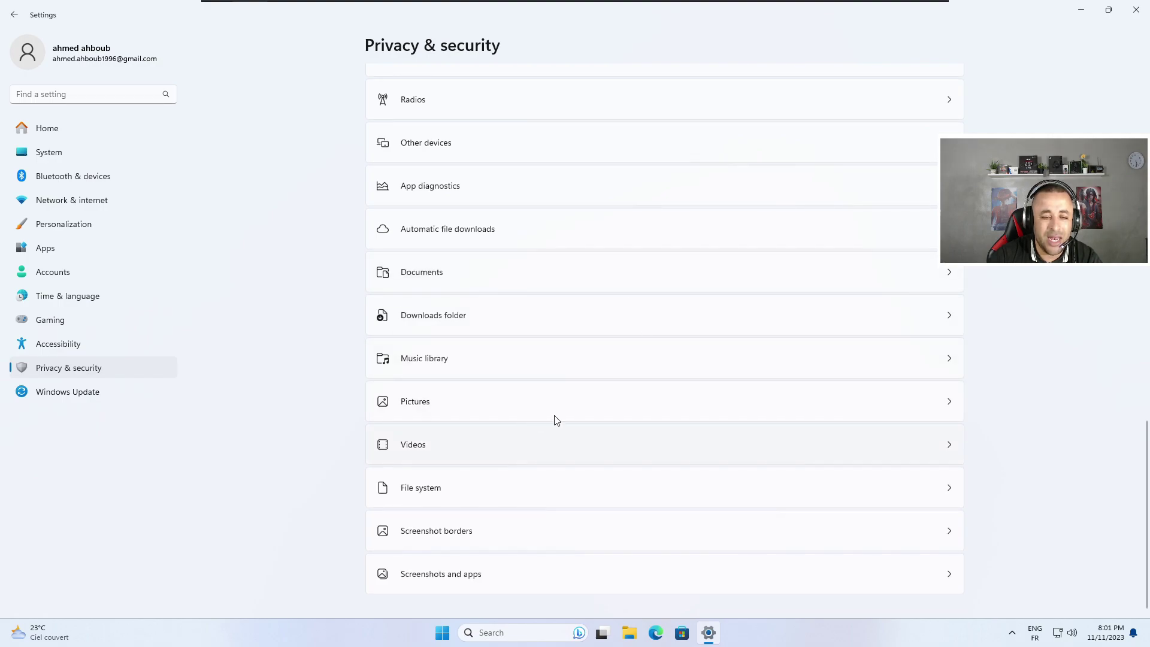
{"action": "scroll", "coordinate": [740, 249], "scroll_direction": "up", "scroll_amount": 15}
{"action": "left_click", "coordinate": [1129, 17]}
{"action": "right_click", "coordinate": [466, 315]}
{"action": "left_click", "coordinate": [509, 367]}
- Open the list of removable temporary files in the system storage settings
{"action": "left_click", "coordinate": [450, 636]}
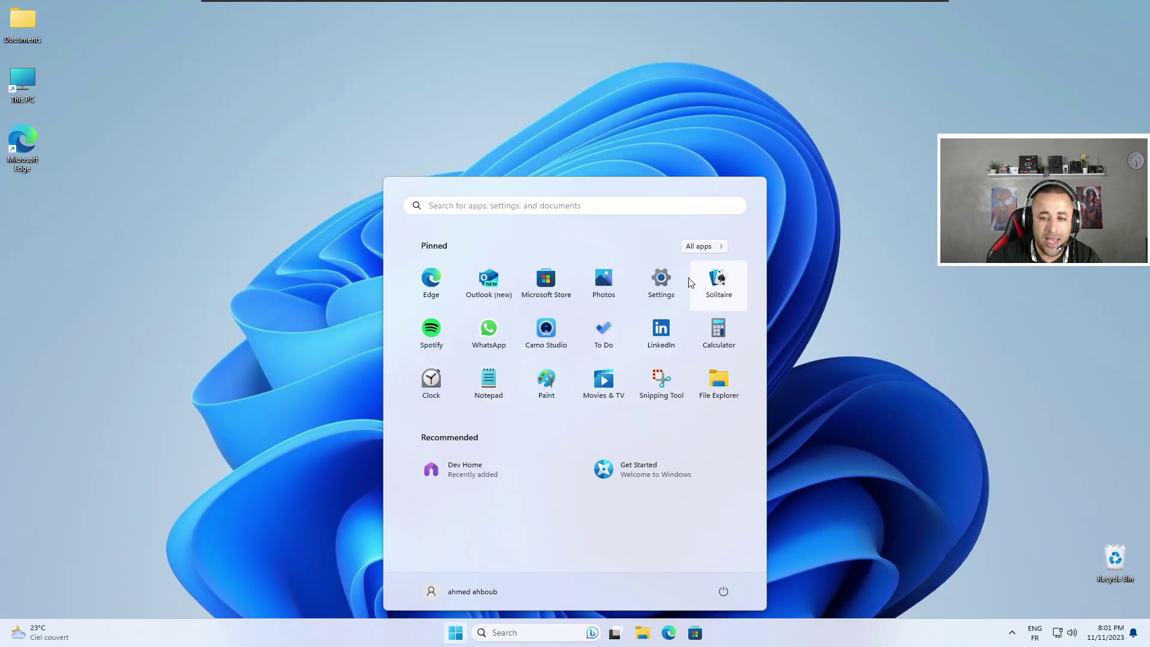
{"action": "left_click", "coordinate": [660, 281]}
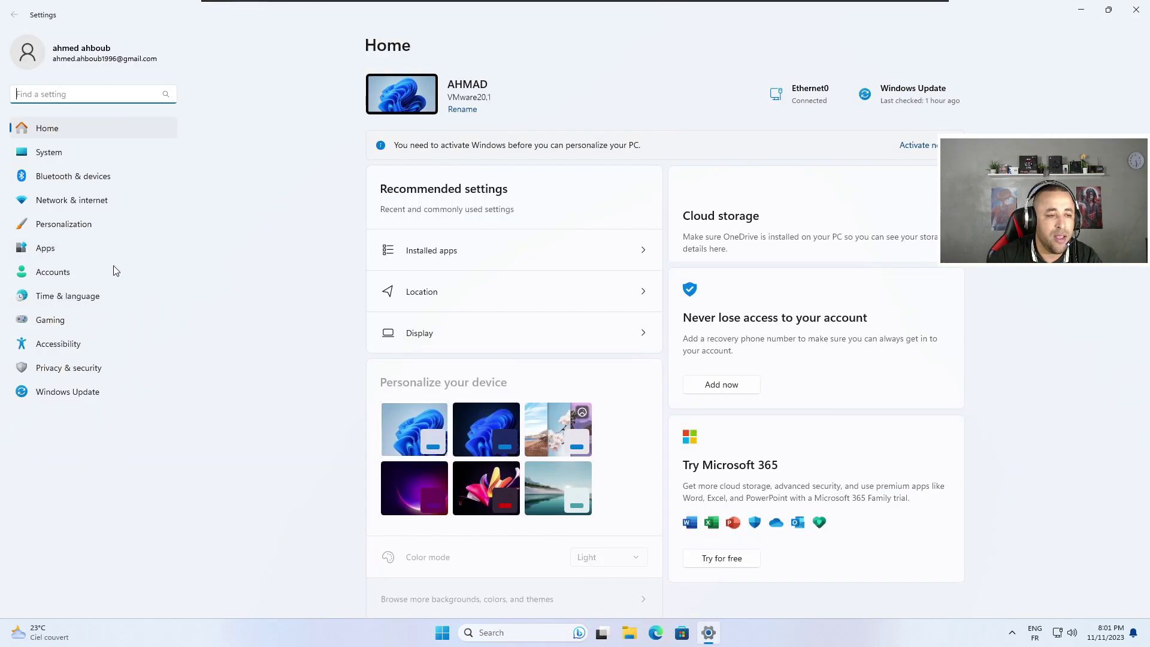
{"action": "left_click", "coordinate": [37, 155]}
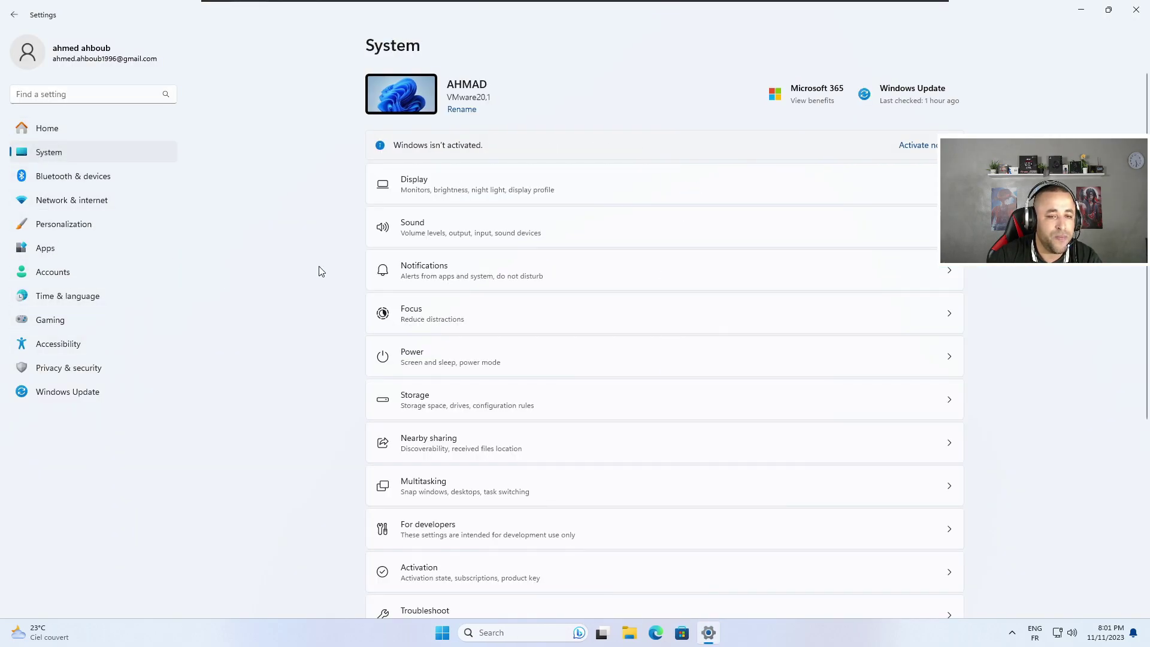
{"action": "left_click", "coordinate": [437, 400]}
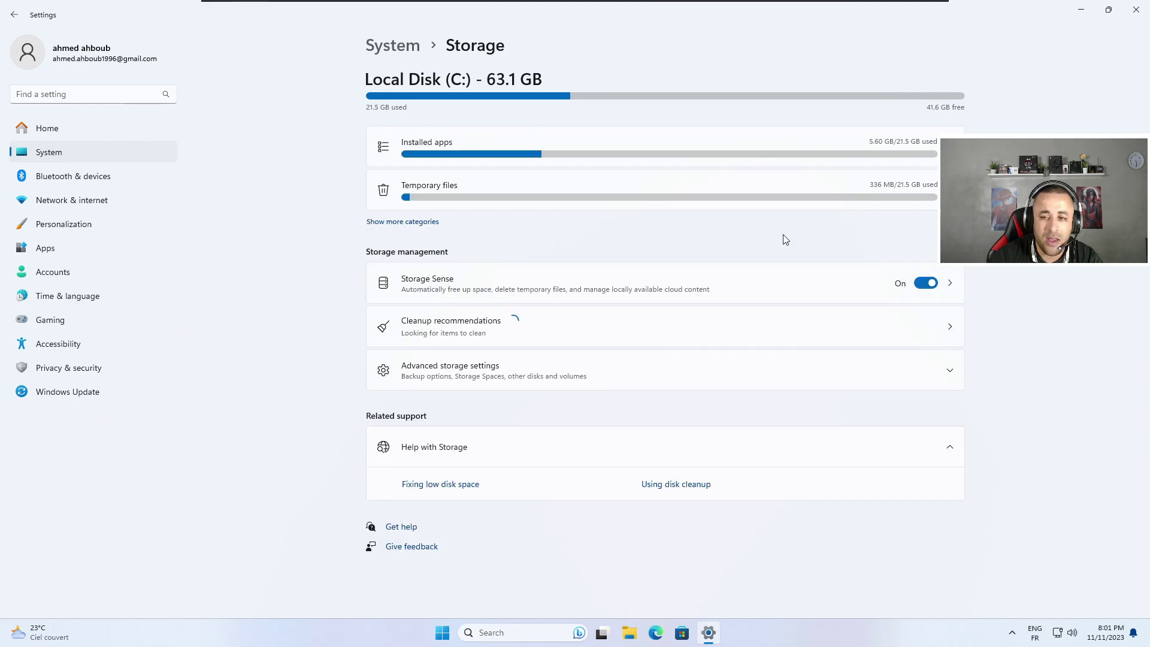
{"action": "left_click", "coordinate": [448, 189]}
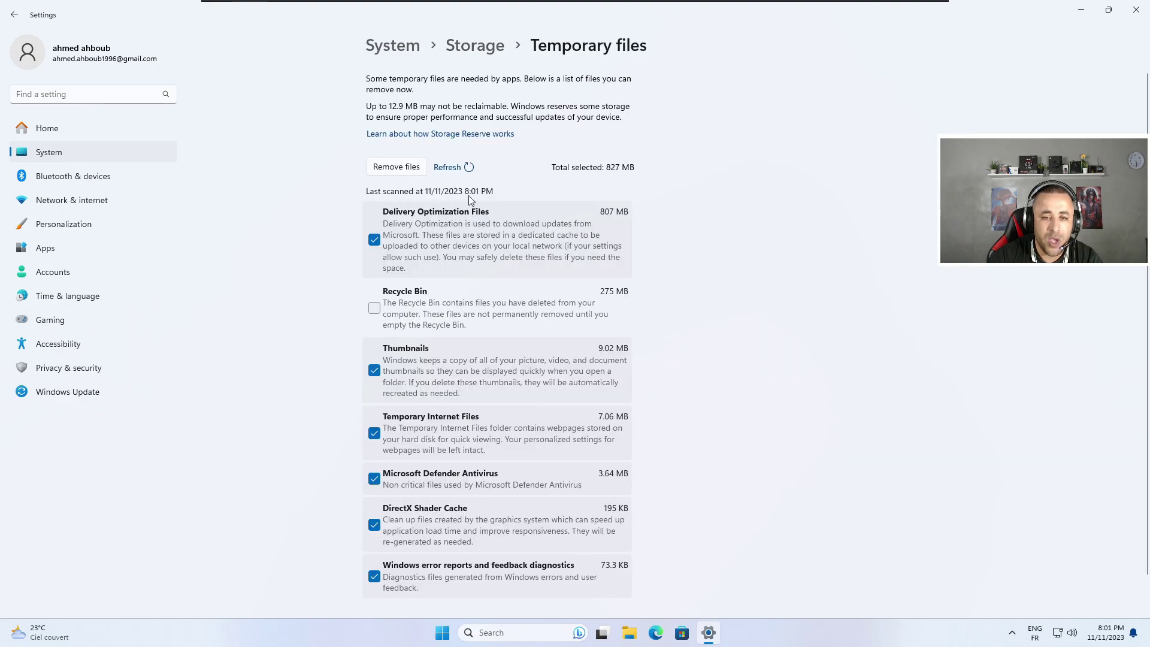
- Review the preselected temporary file categories and permanently remove them, keeping the Recycle Bin excluded
{"action": "scroll", "coordinate": [562, 392], "scroll_direction": "down", "scroll_amount": 2}
{"action": "scroll", "coordinate": [551, 394], "scroll_direction": "up", "scroll_amount": 2}
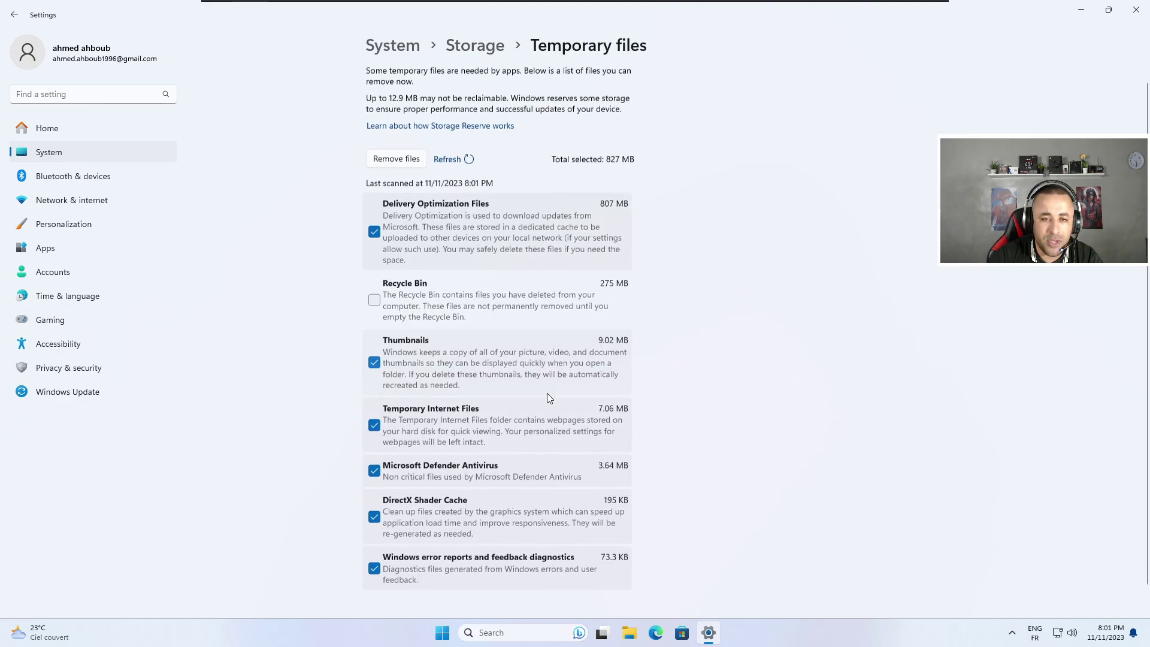
{"action": "scroll", "coordinate": [517, 313], "scroll_direction": "down", "scroll_amount": 2}
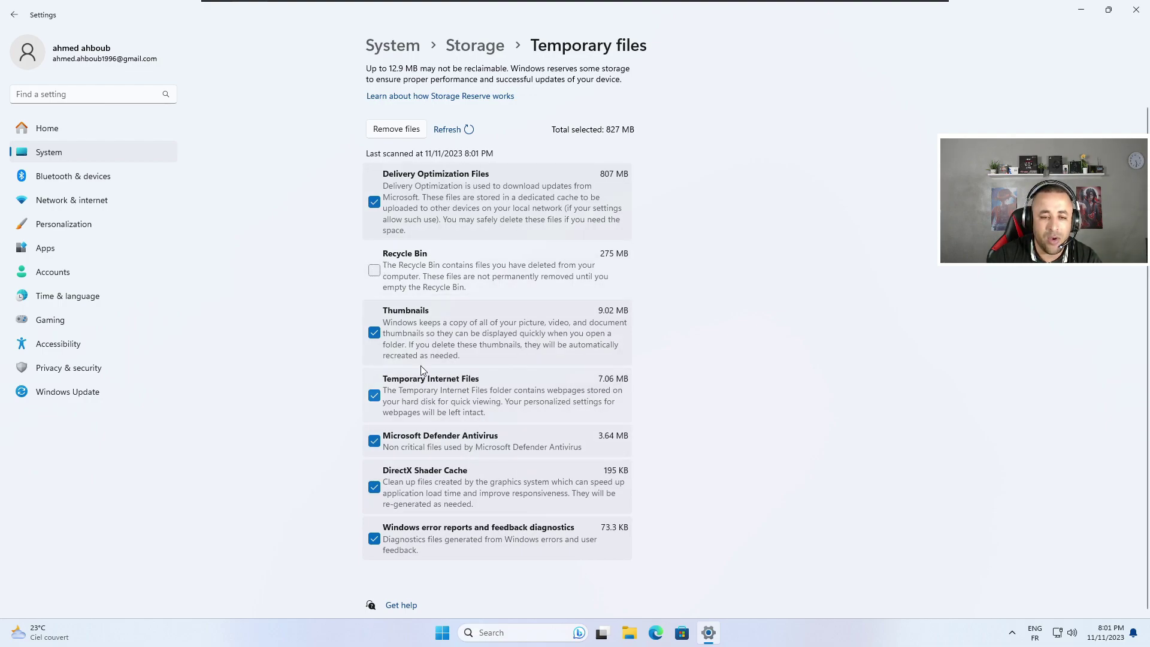
{"action": "scroll", "coordinate": [414, 270], "scroll_direction": "up", "scroll_amount": 1}
{"action": "left_click", "coordinate": [398, 168]}
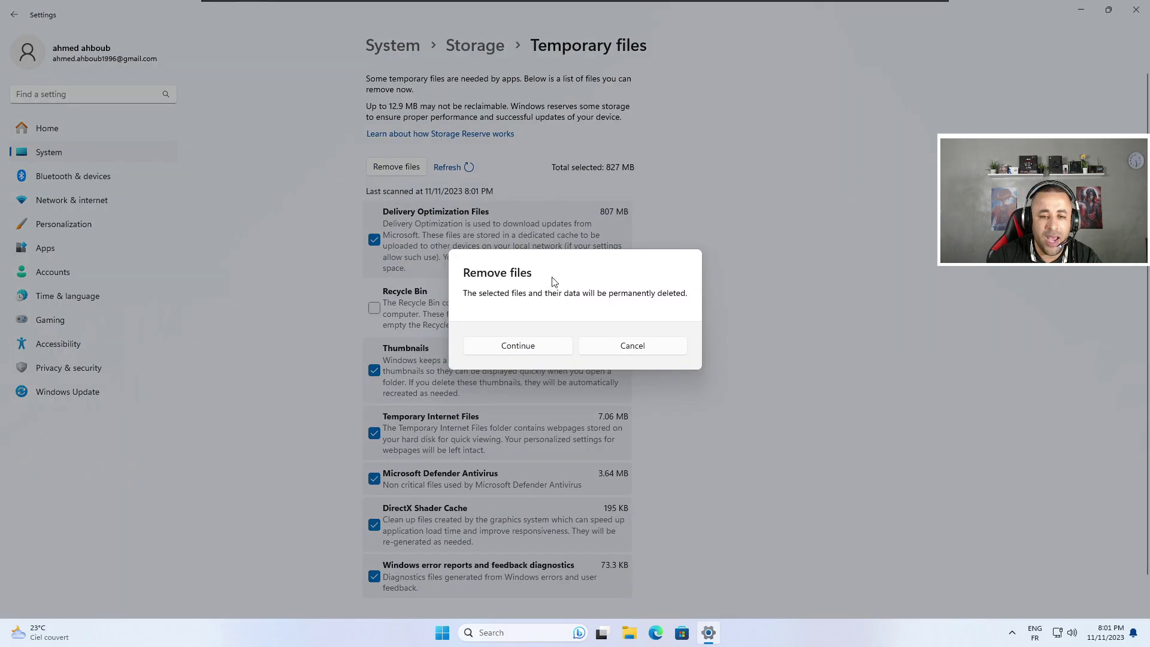
{"action": "left_click", "coordinate": [520, 346]}
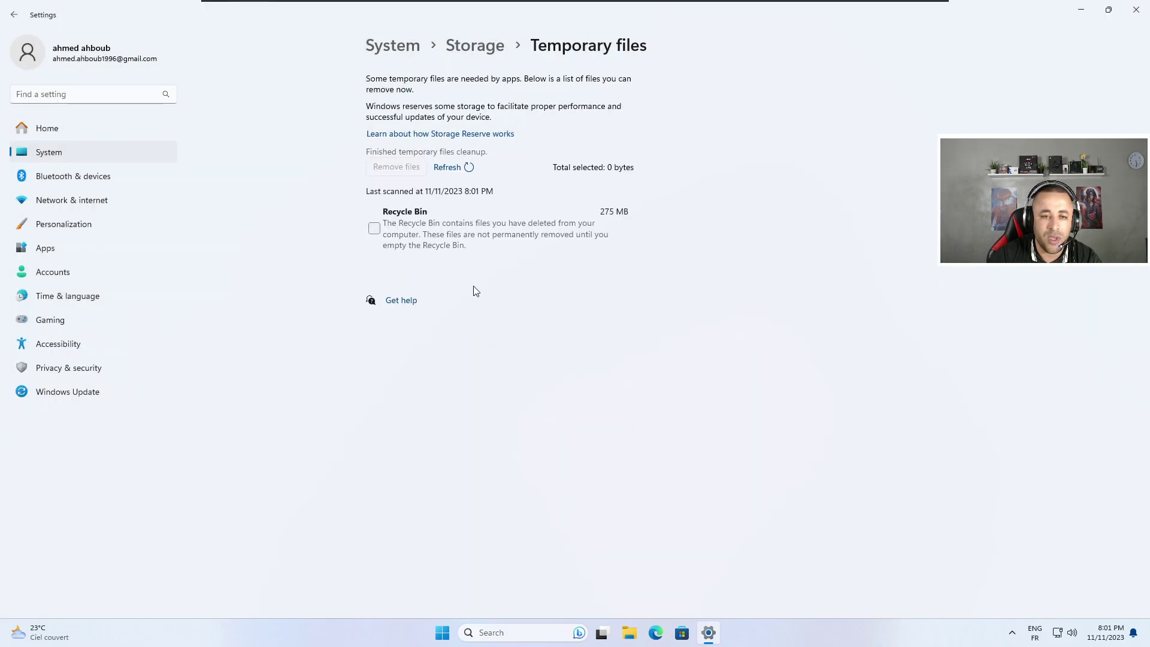
- Remove the Recycle Bin contents through the temporary files cleanup and return to the storage settings
{"action": "left_click", "coordinate": [404, 241]}
{"action": "left_click", "coordinate": [401, 166]}
{"action": "key", "text": "Return"}
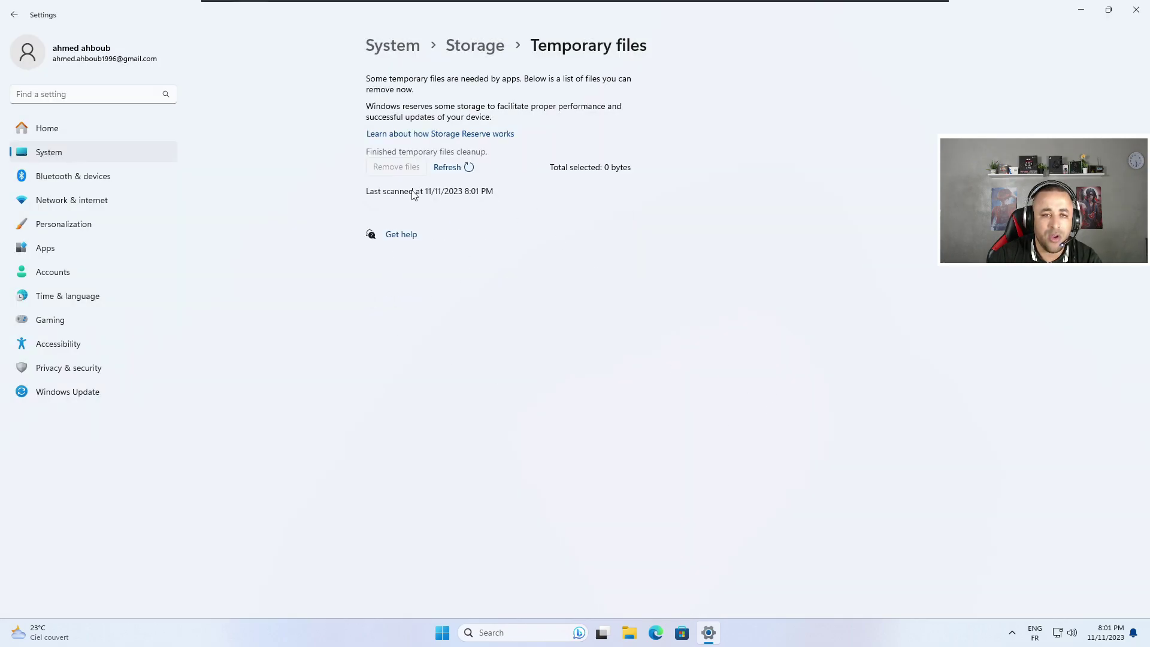
{"action": "left_click", "coordinate": [475, 45]}
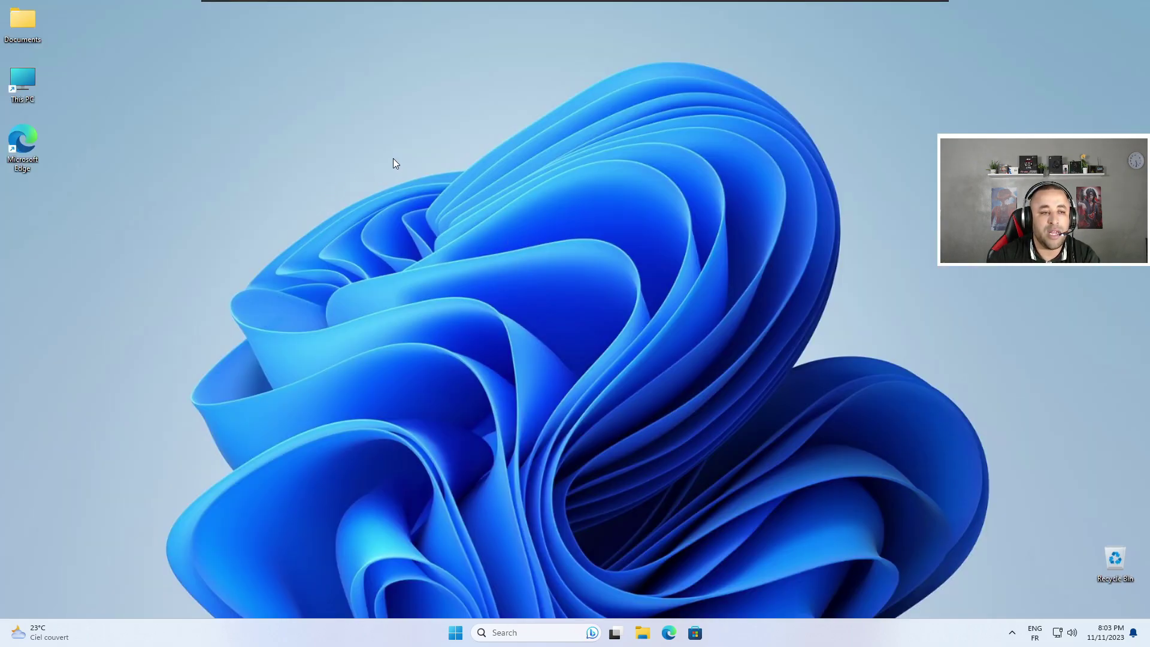
- Refresh the desktop and check the transparency effects option in the personalization color settings
{"action": "right_click", "coordinate": [393, 158]}
{"action": "left_click", "coordinate": [466, 210]}
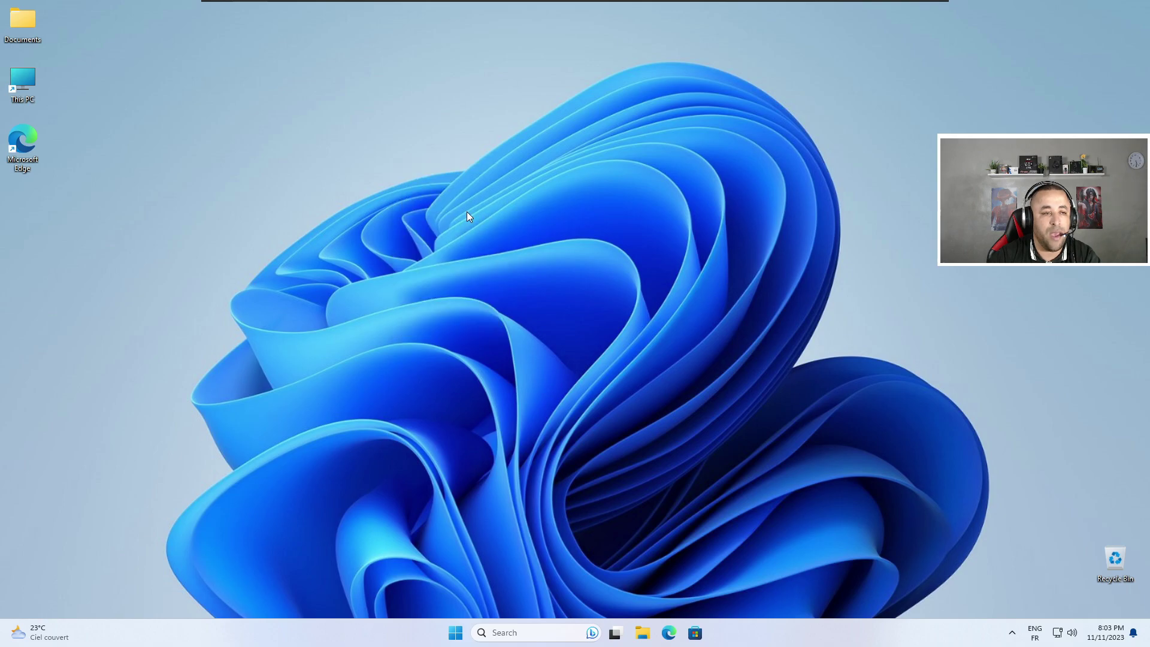
{"action": "right_click", "coordinate": [560, 252]}
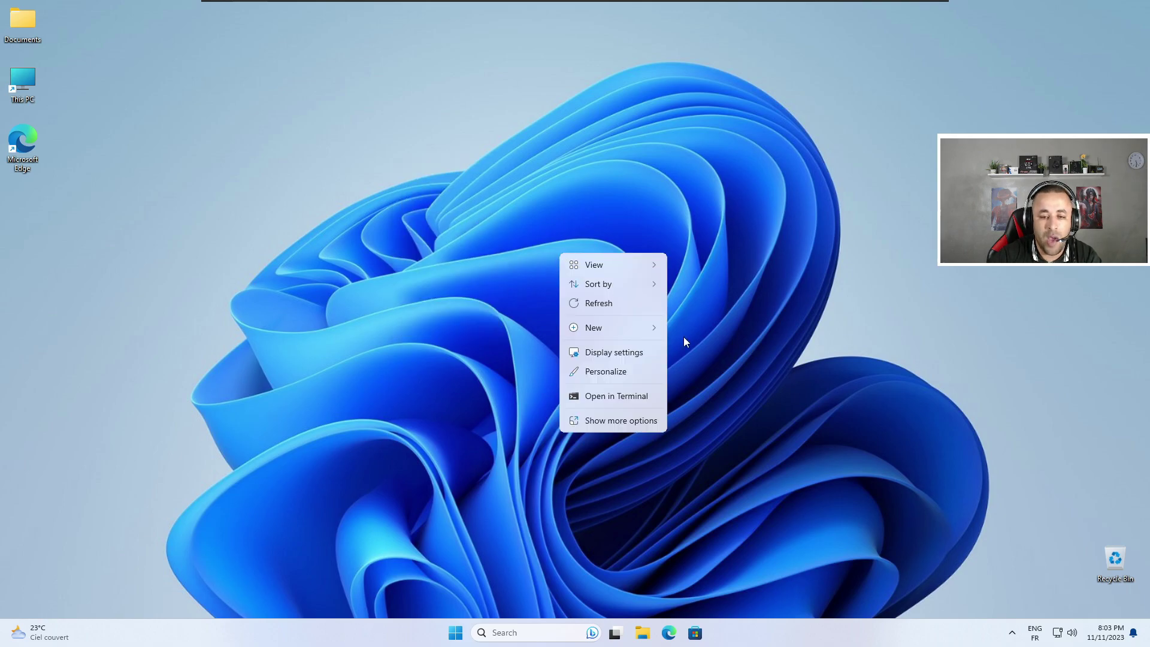
{"action": "left_click", "coordinate": [601, 373]}
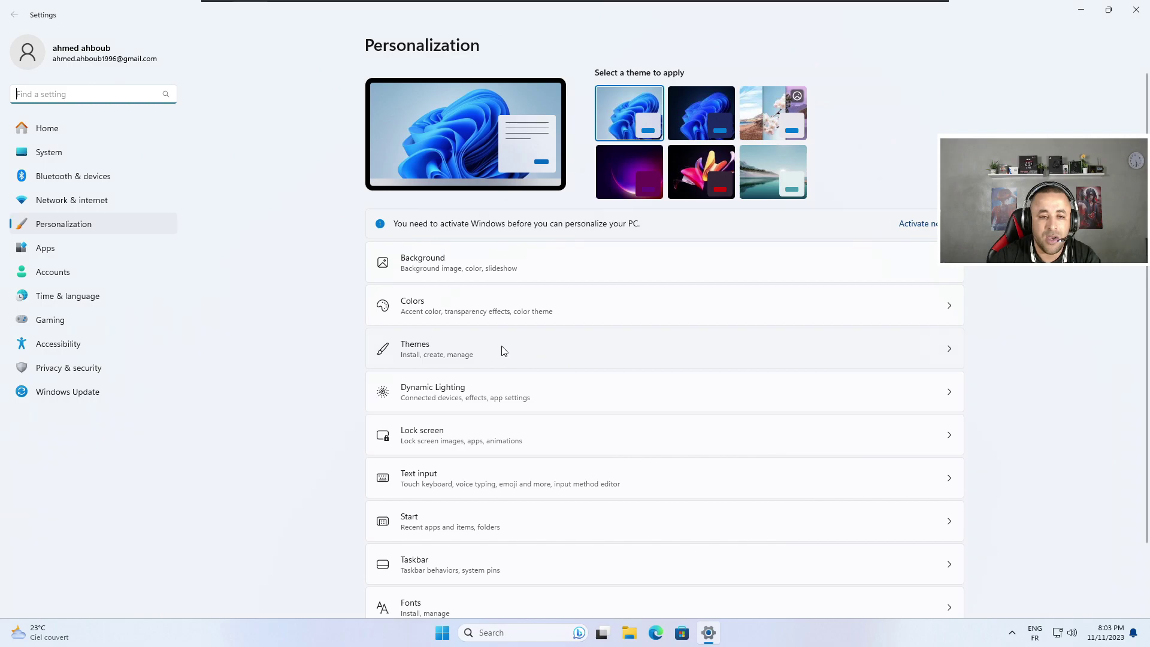
{"action": "left_click", "coordinate": [441, 306]}
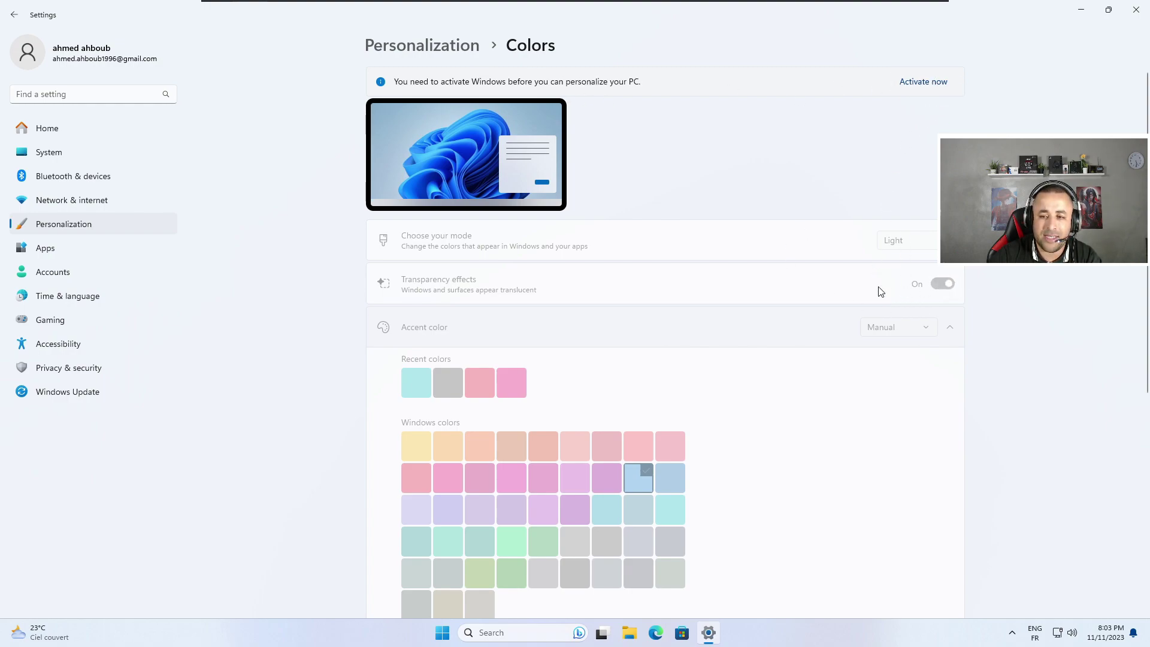
{"action": "left_click", "coordinate": [1135, 11]}
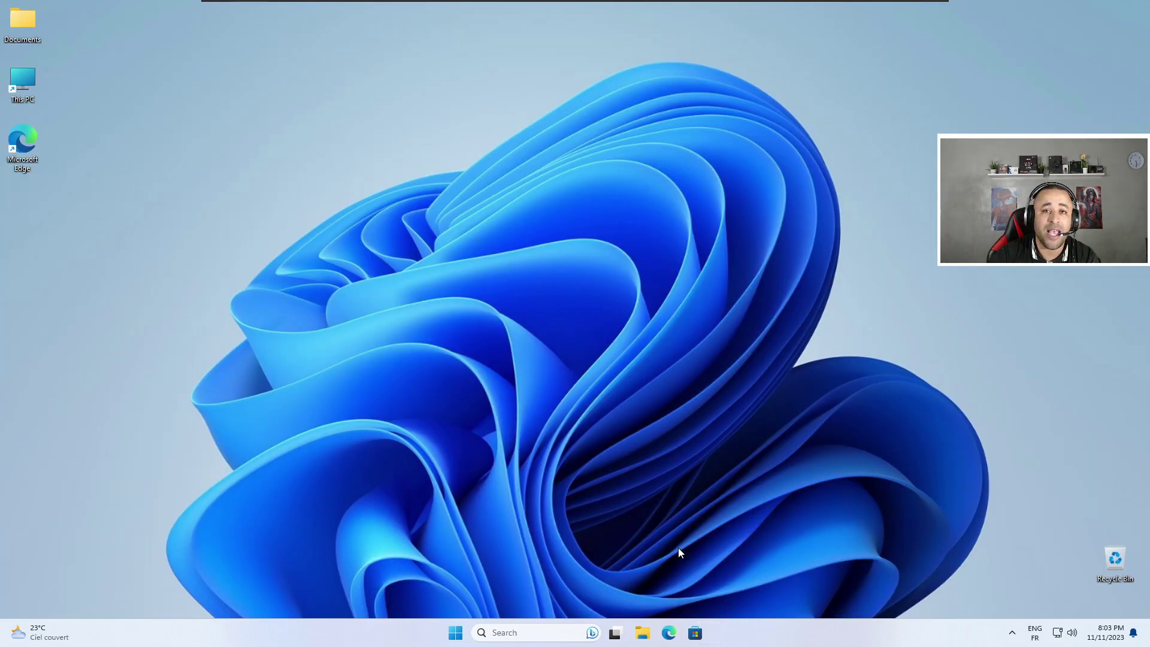
- Check the CPU and memory performance in Task Manager and close it
{"action": "right_click", "coordinate": [802, 634]}
{"action": "left_click", "coordinate": [854, 592]}
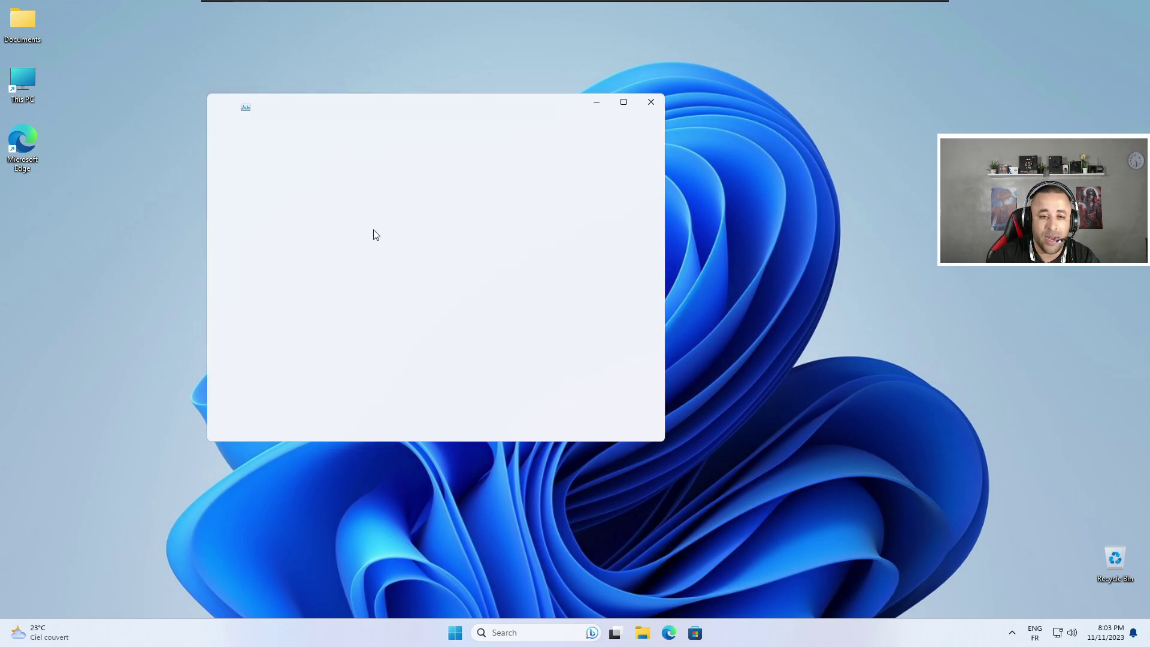
{"action": "left_click", "coordinate": [221, 181]}
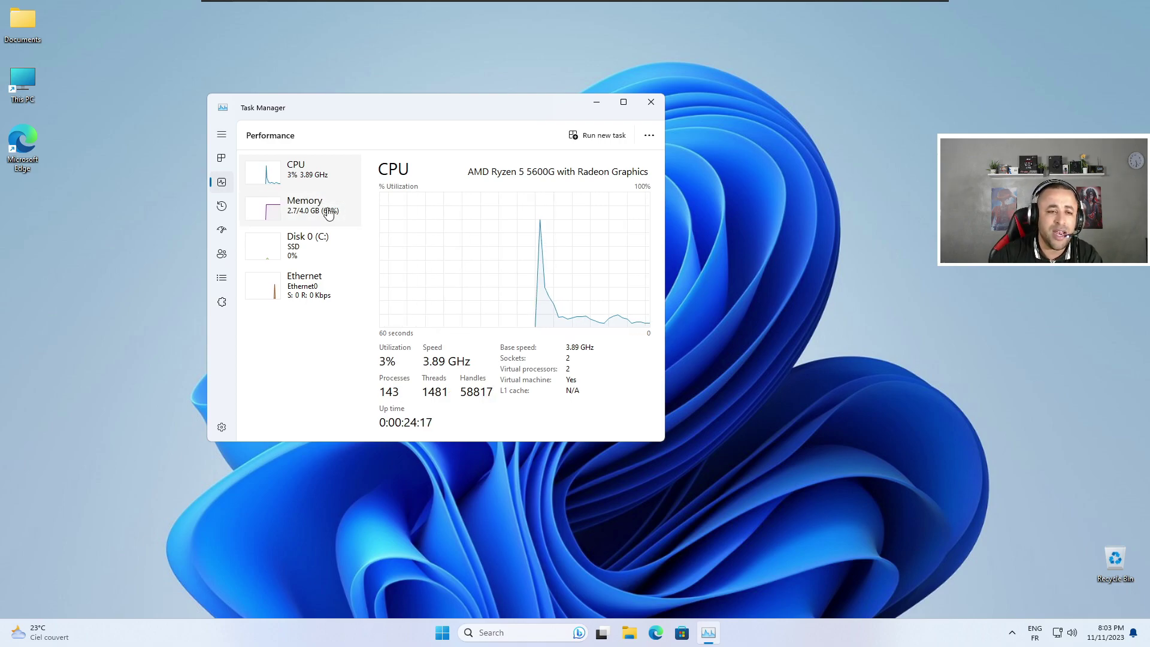
{"action": "left_click", "coordinate": [652, 102]}
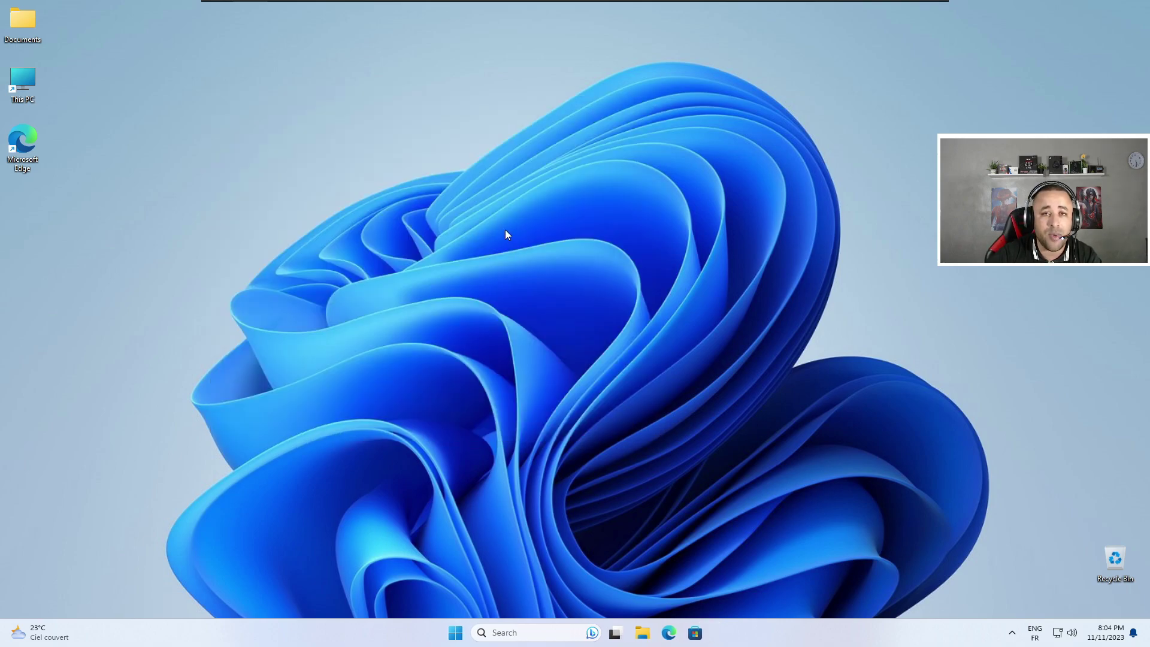